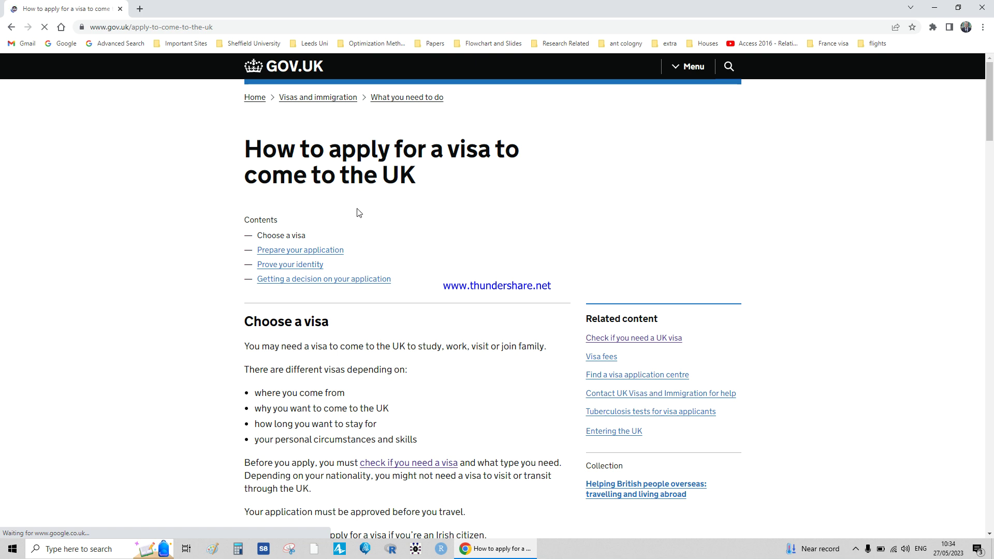
# Open the Standard Visitor visa guidance
pyautogui.scroll(-9, 359, 213)
pyautogui.scroll(-2, 359, 212)
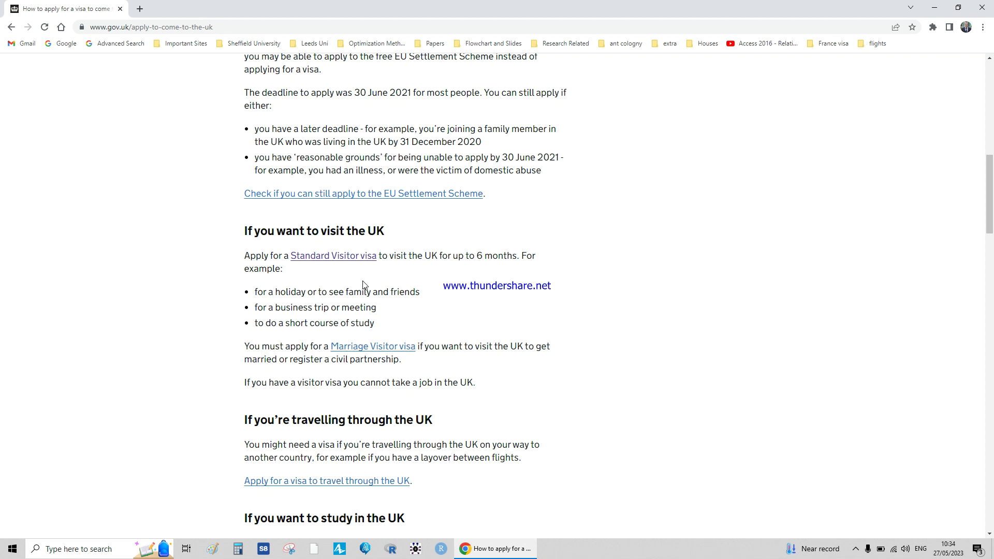
pyautogui.click(355, 259)
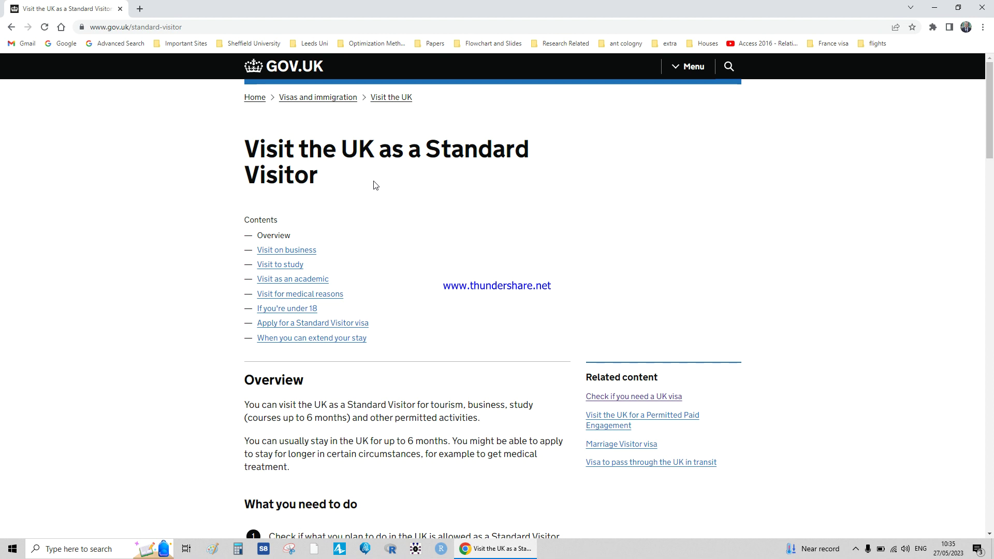
# Follow the guide's link to the 'Check if you need a UK visa' page
pyautogui.scroll(-6, 374, 185)
pyautogui.scroll(-8, 376, 185)
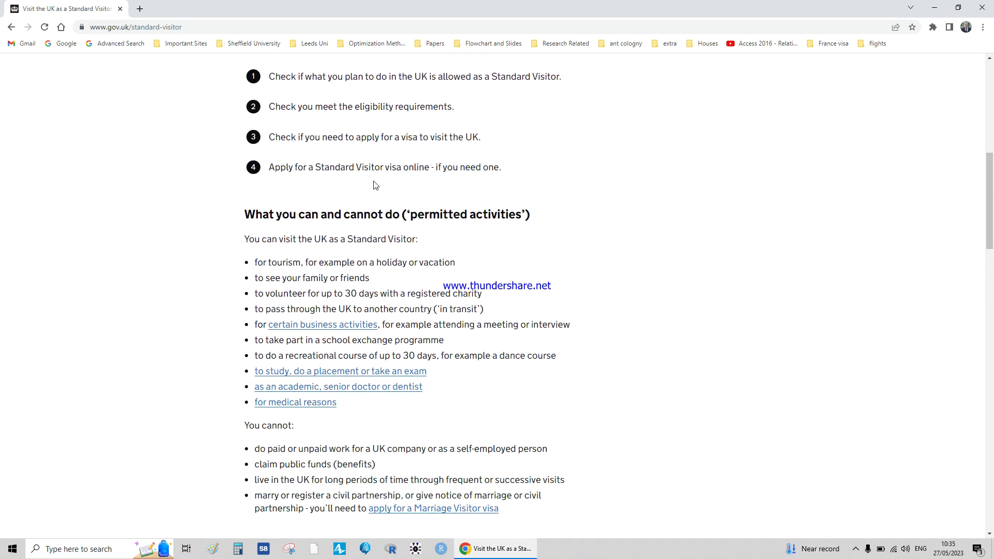
pyautogui.scroll(-6, 374, 181)
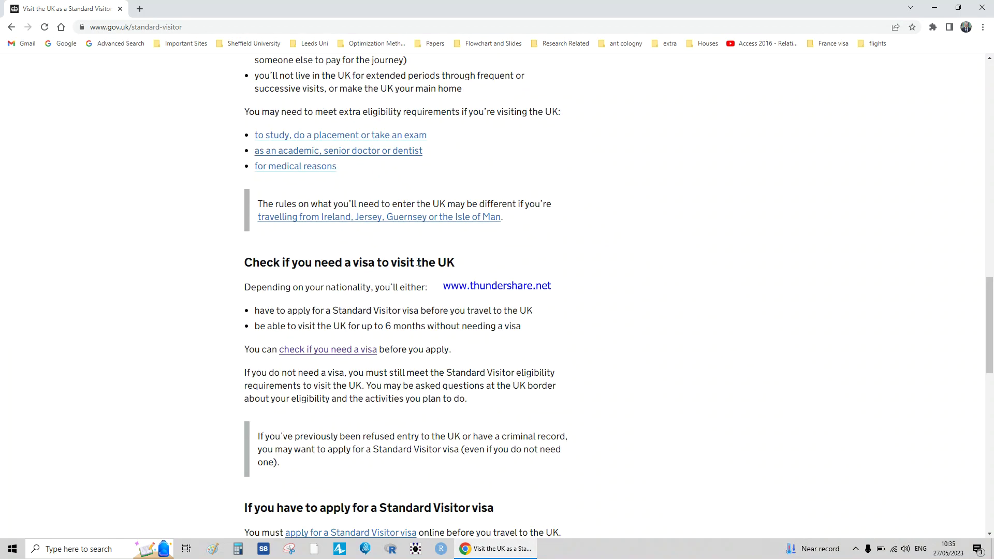
pyautogui.click(328, 350)
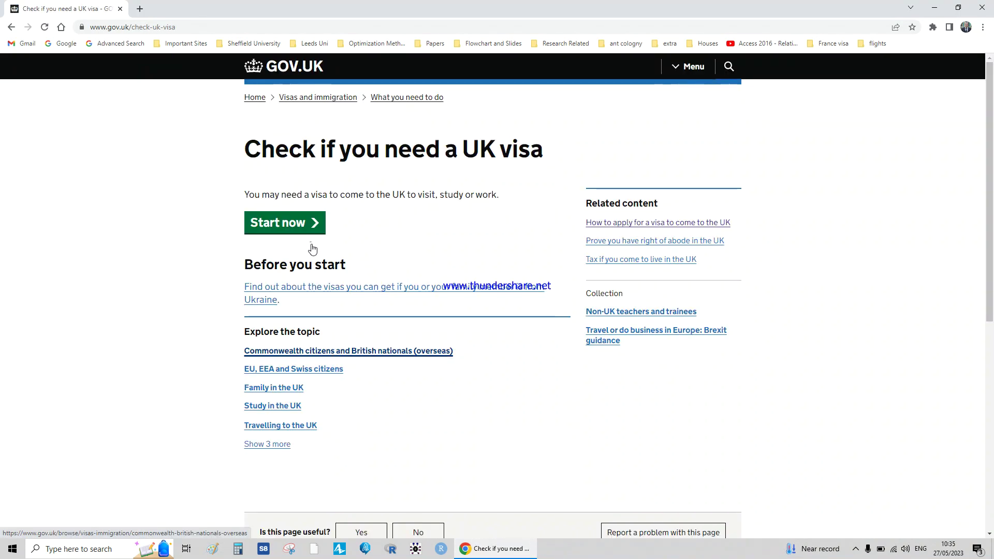
# Start the visa check and submit Lebanon as the nationality
pyautogui.click(302, 230)
pyautogui.click(314, 193)
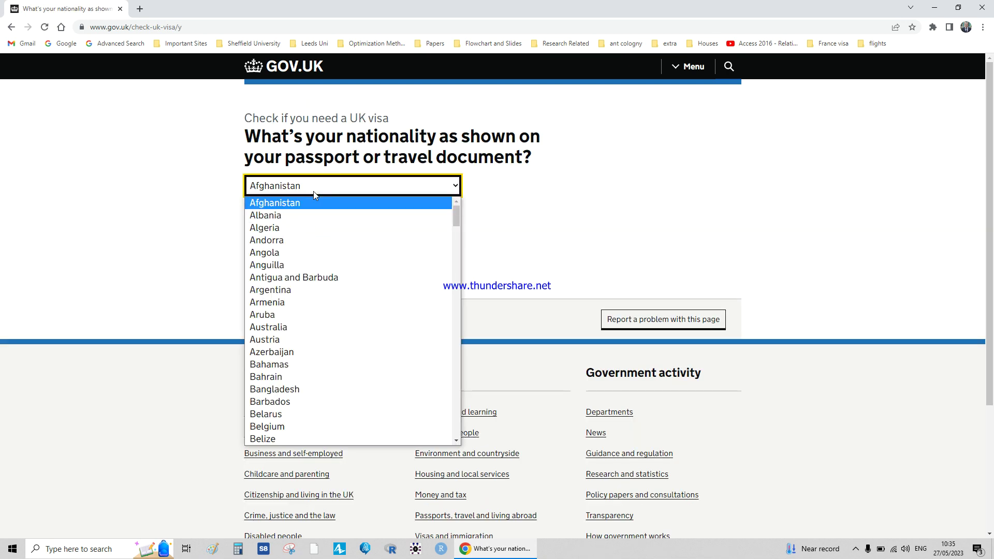
pyautogui.write('l')
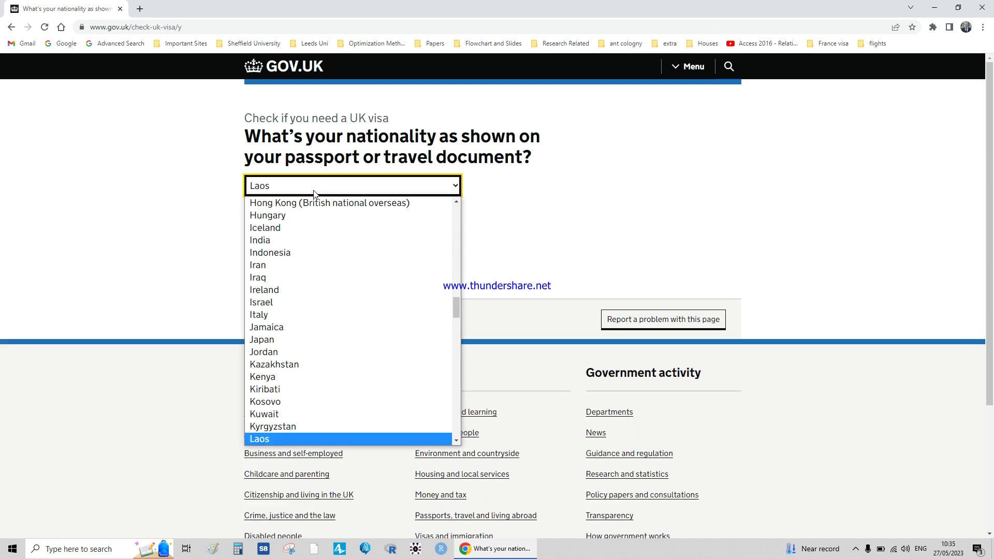
pyautogui.write('e')
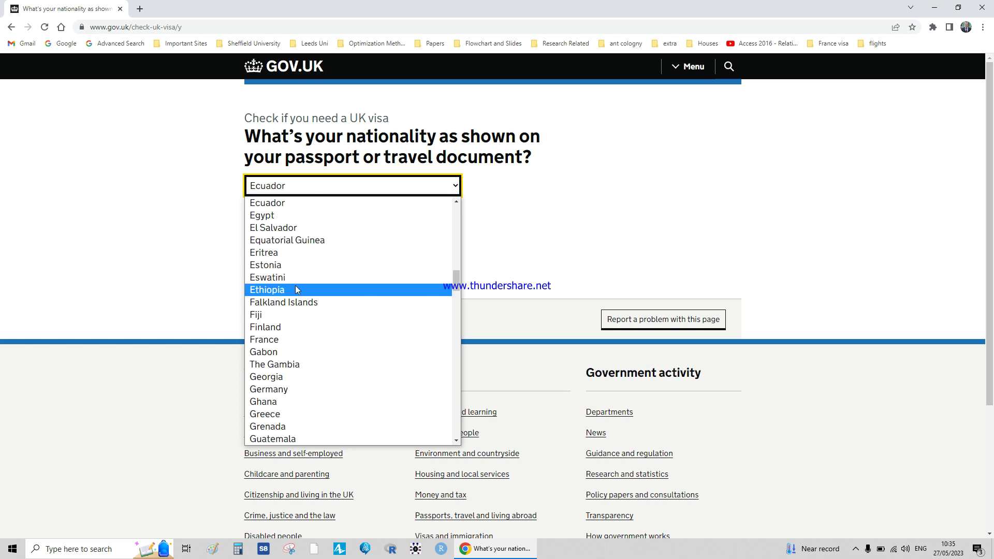
pyautogui.scroll(-6, 297, 317)
pyautogui.scroll(-5, 294, 317)
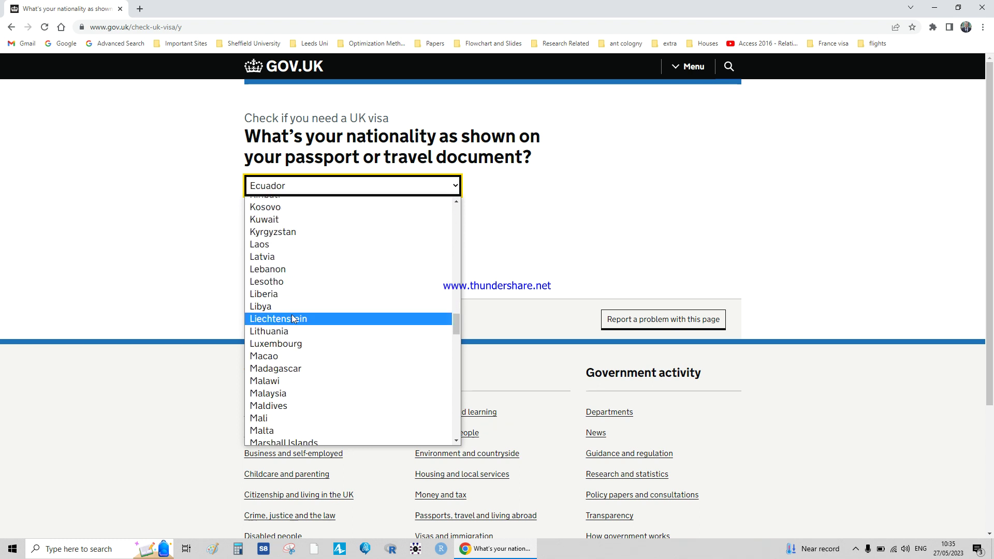
pyautogui.click(284, 271)
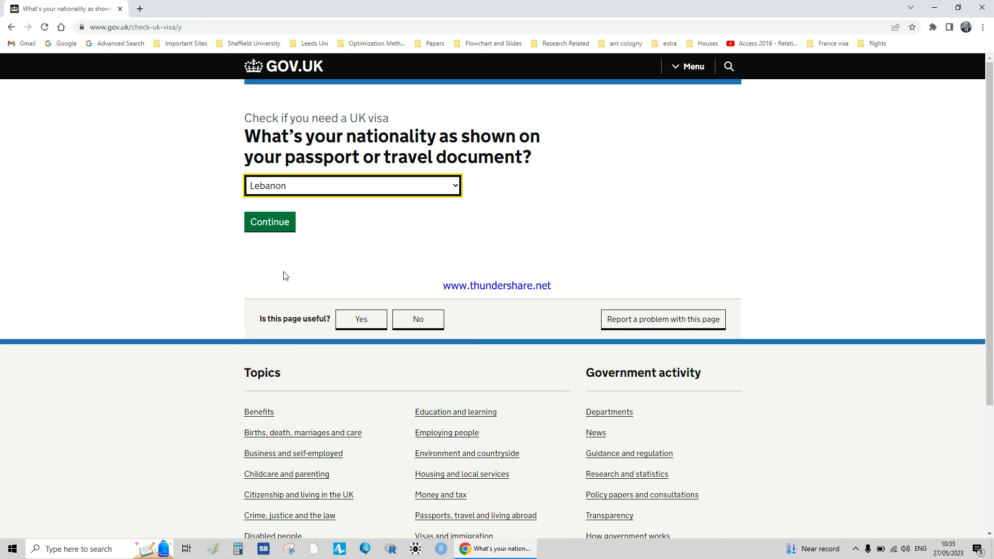
pyautogui.click(284, 228)
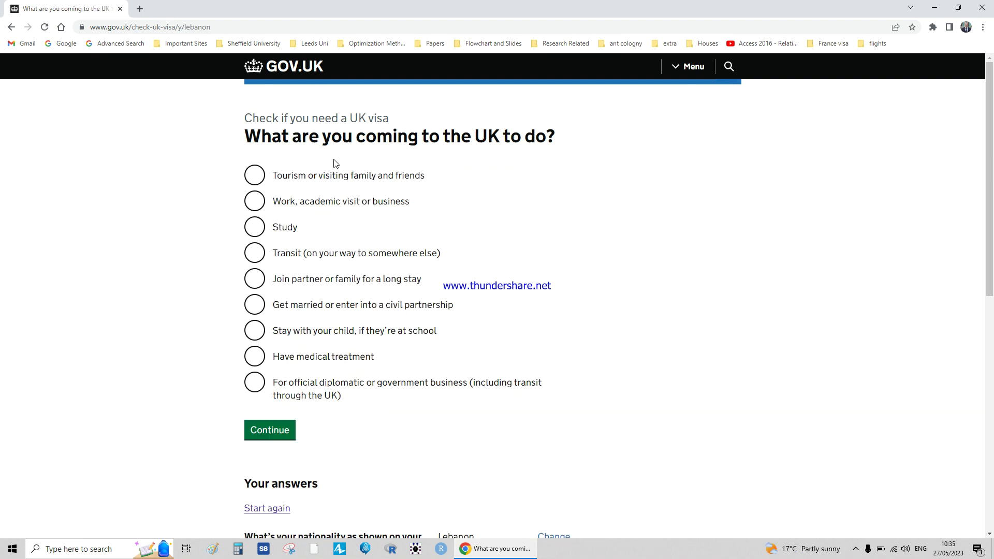
# Answer 'Tourism or visiting family and friends' and 'Yes' to travelling with family, then view results
pyautogui.click(260, 177)
pyautogui.click(261, 431)
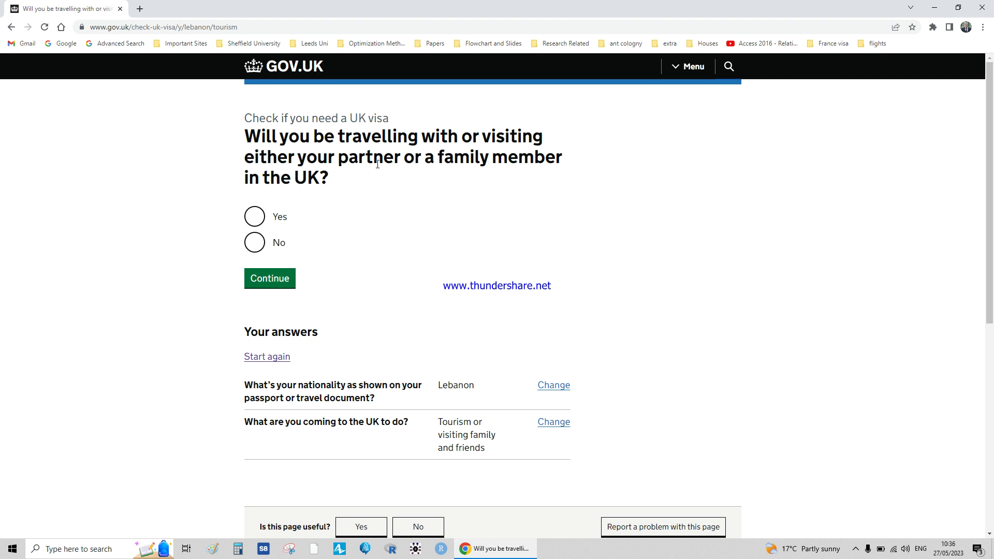
pyautogui.click(270, 216)
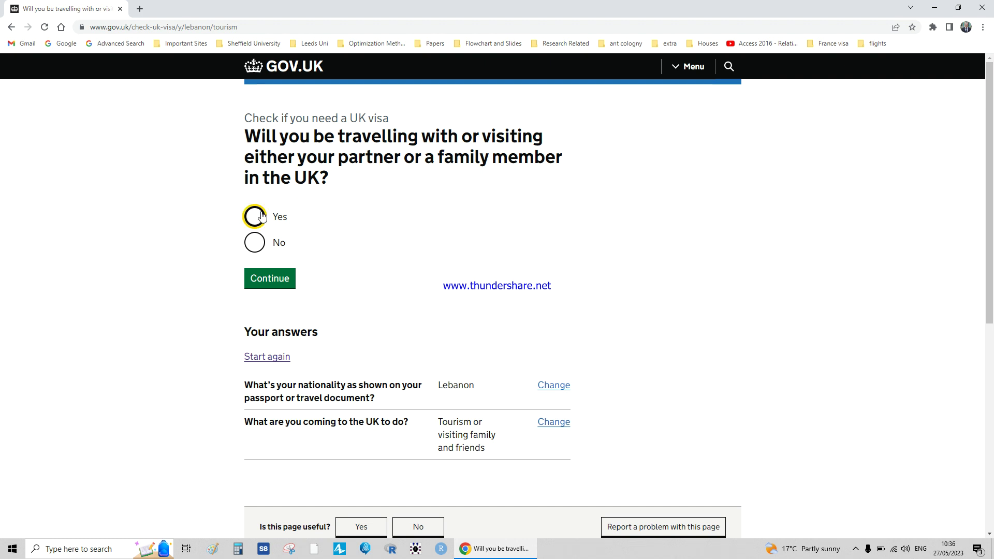
pyautogui.click(271, 280)
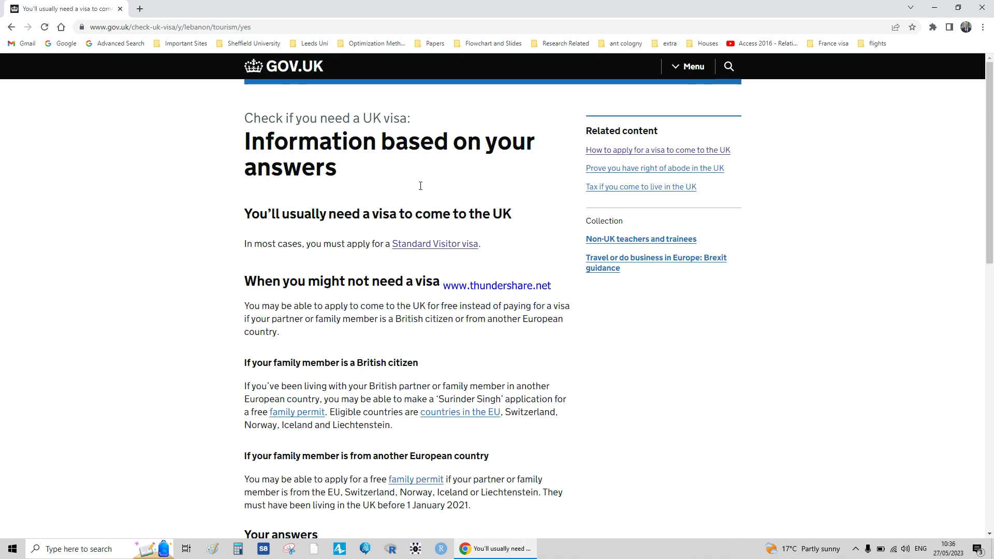
pyautogui.scroll(-2, 412, 165)
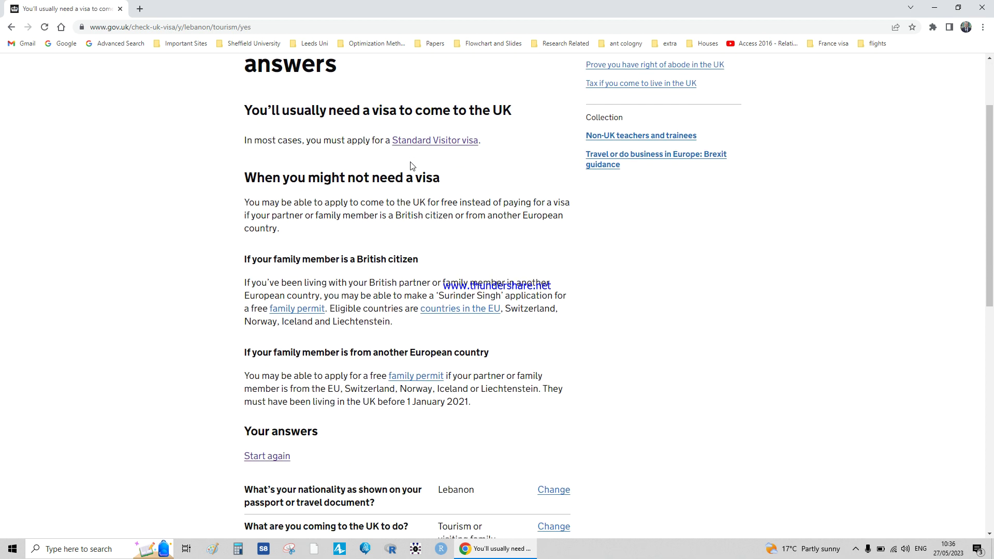
pyautogui.scroll(-3, 412, 164)
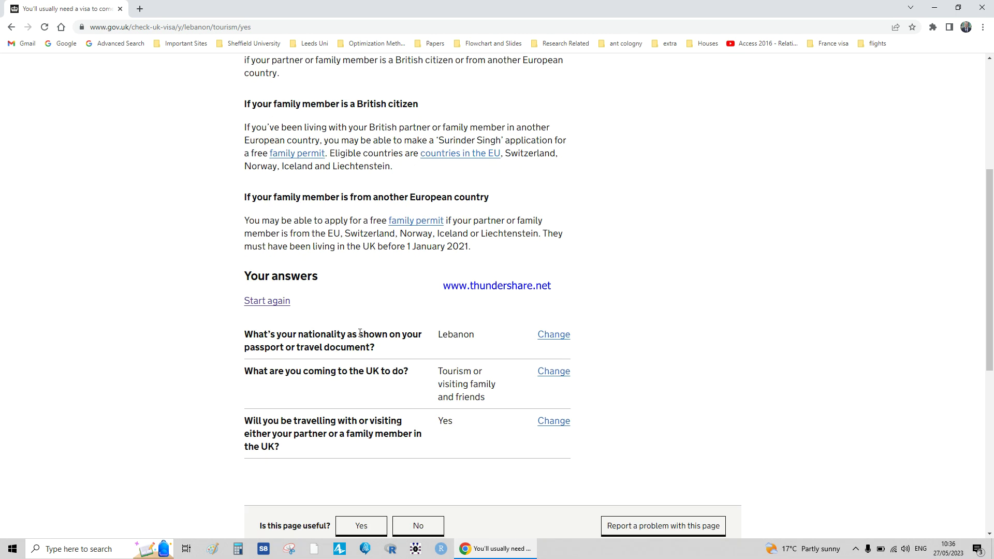
pyautogui.scroll(-3, 414, 310)
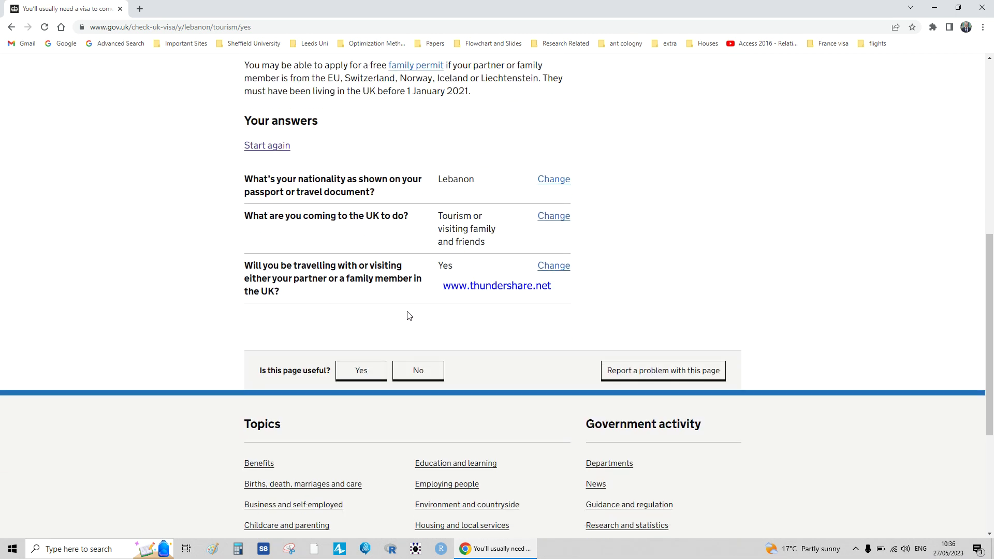
pyautogui.scroll(1, 414, 300)
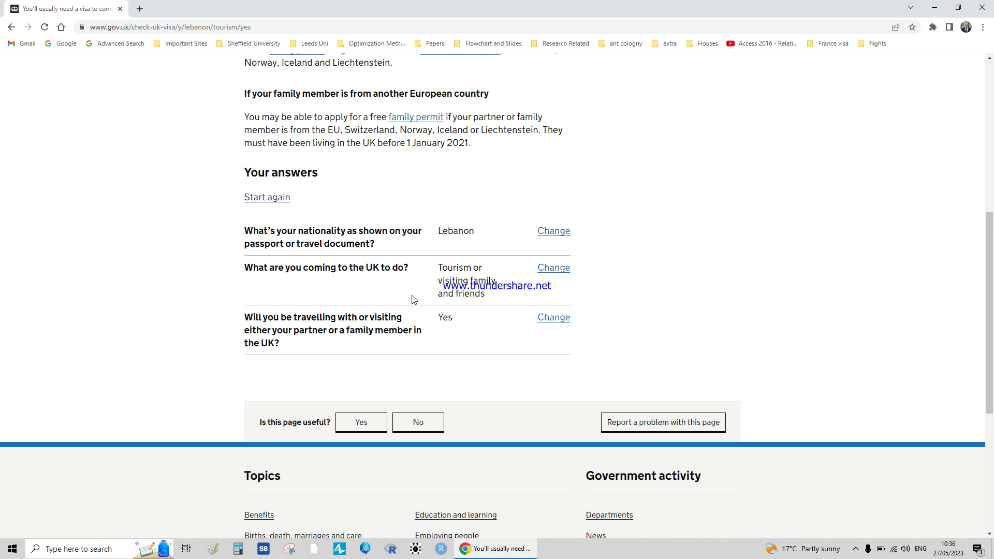
pyautogui.scroll(-5, 414, 299)
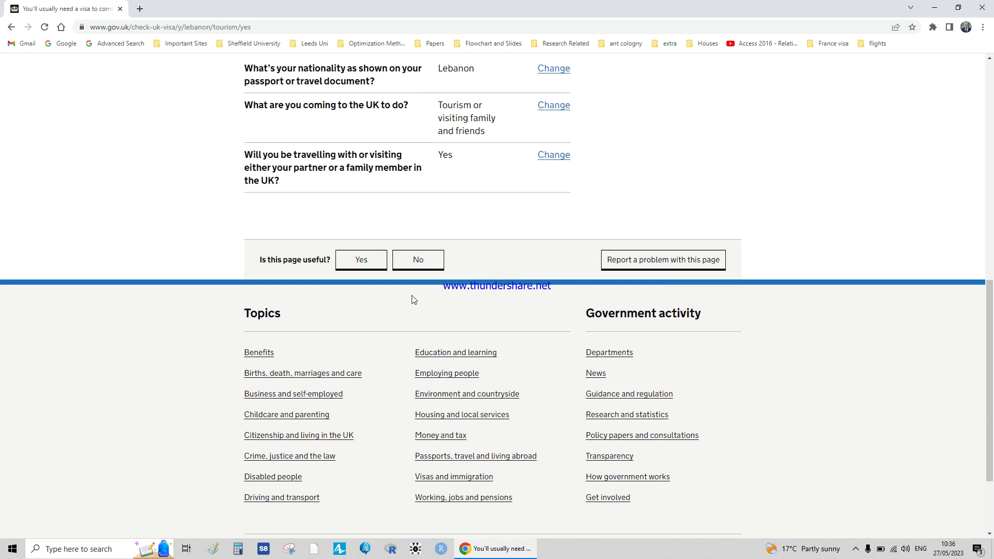
pyautogui.scroll(6, 414, 300)
pyautogui.scroll(1, 378, 282)
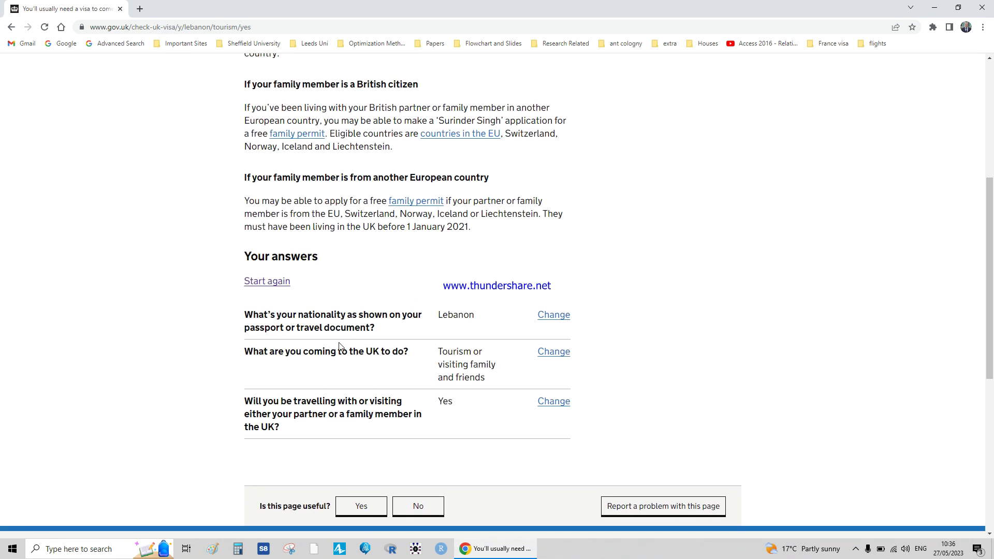
pyautogui.scroll(5, 350, 284)
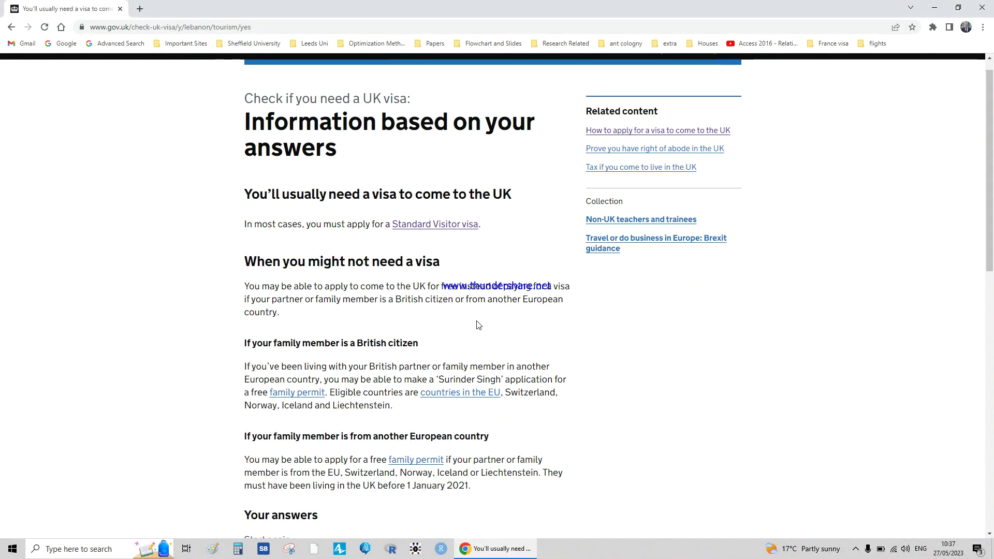
pyautogui.click(444, 226)
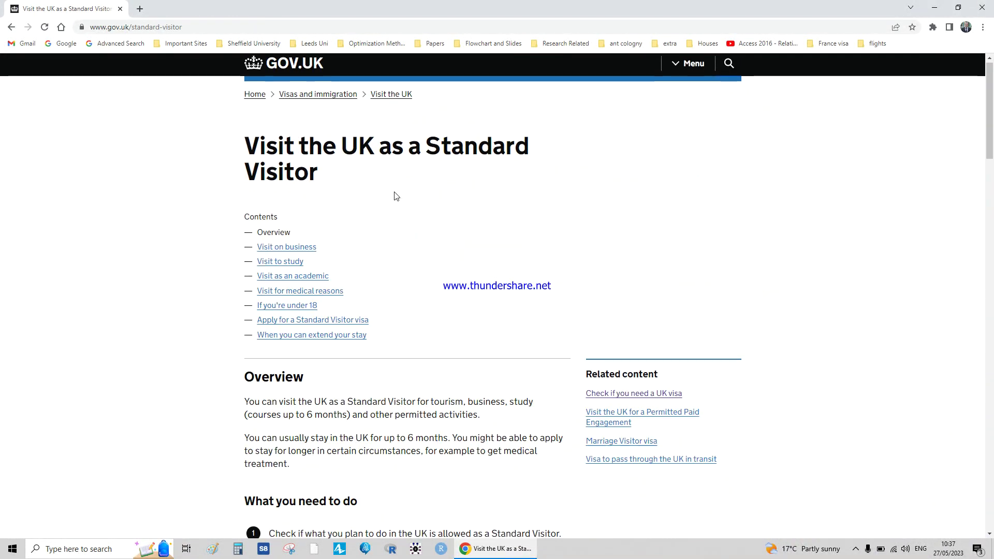
pyautogui.scroll(-3, 395, 196)
pyautogui.scroll(-4, 395, 196)
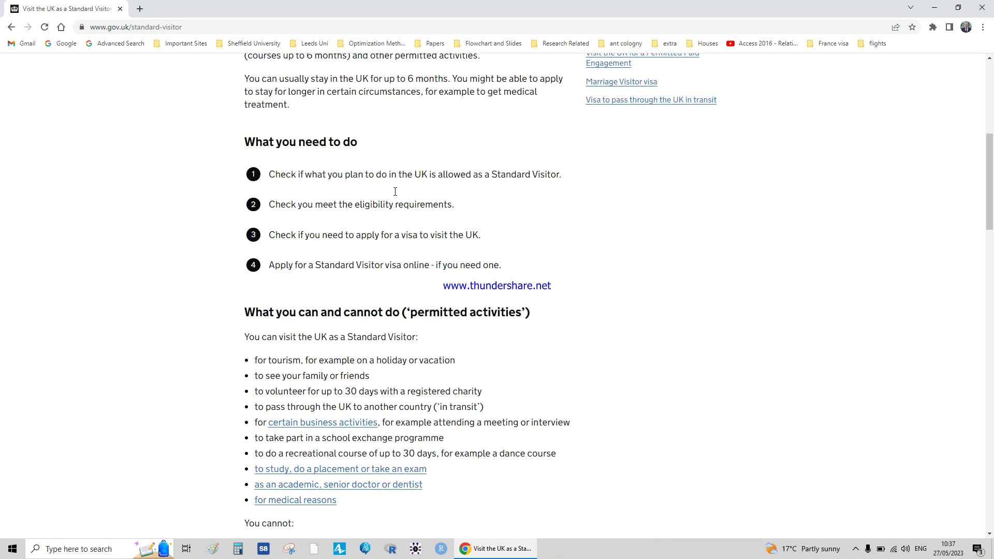
pyautogui.scroll(-1, 395, 195)
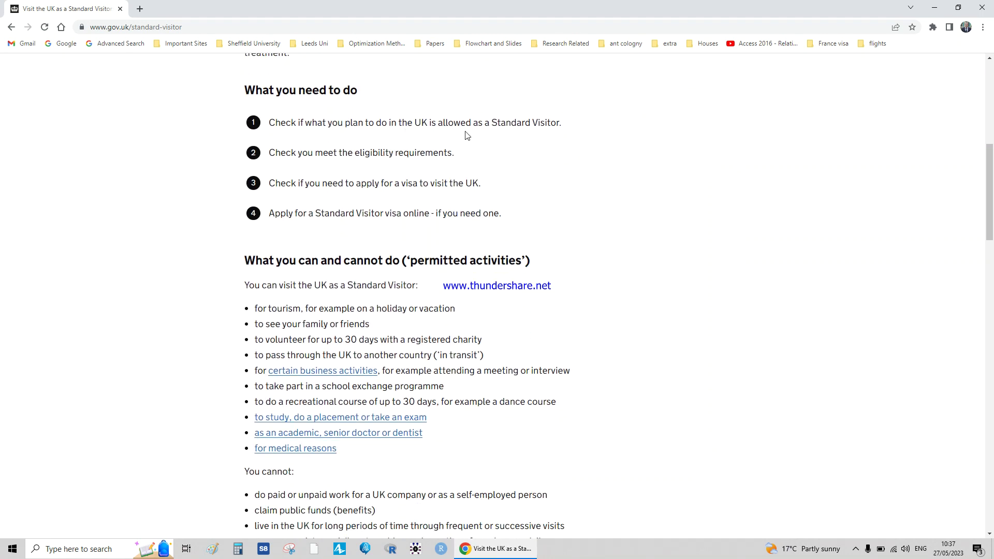
pyautogui.scroll(-1, 451, 157)
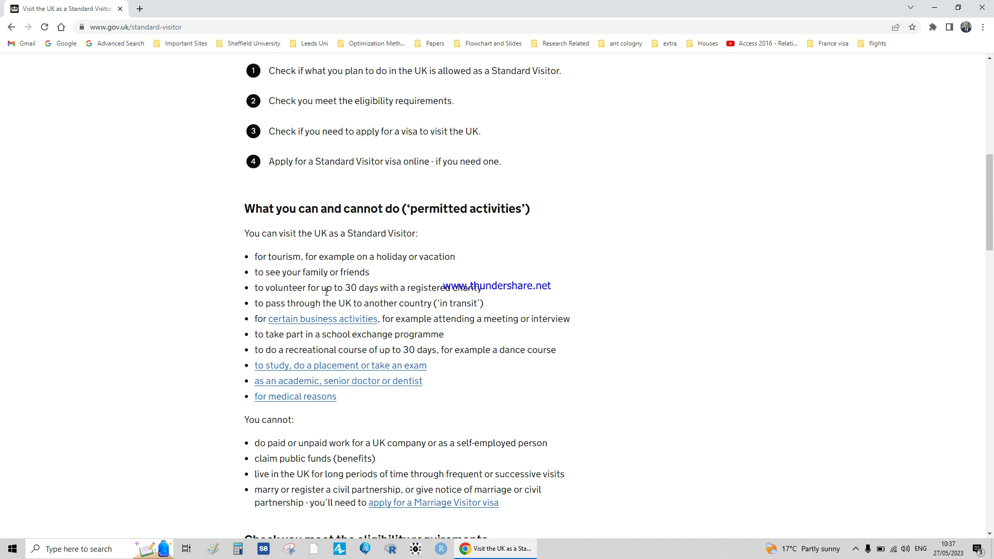
pyautogui.moveTo(424, 288); pyautogui.dragTo(313, 289)
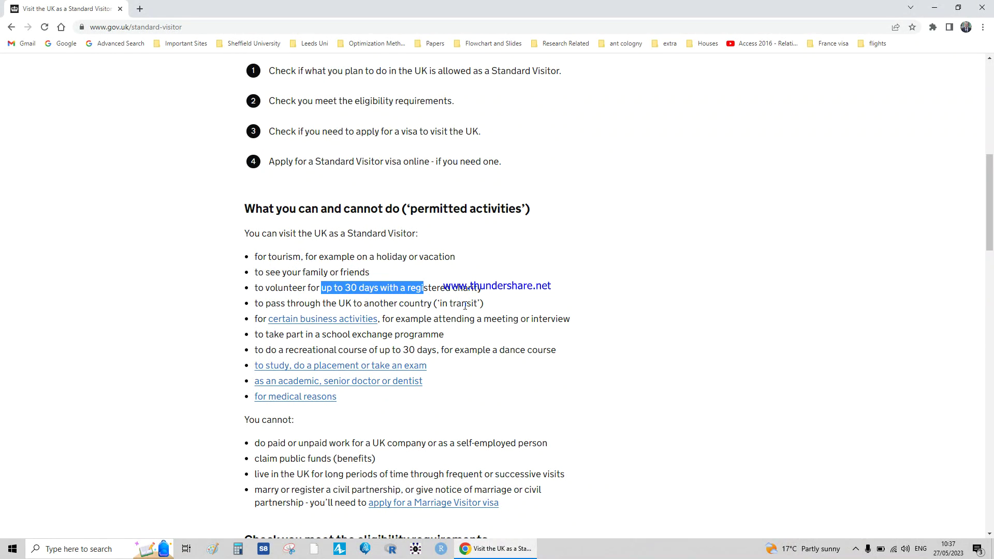
pyautogui.moveTo(466, 306); pyautogui.dragTo(450, 305)
pyautogui.click(441, 304)
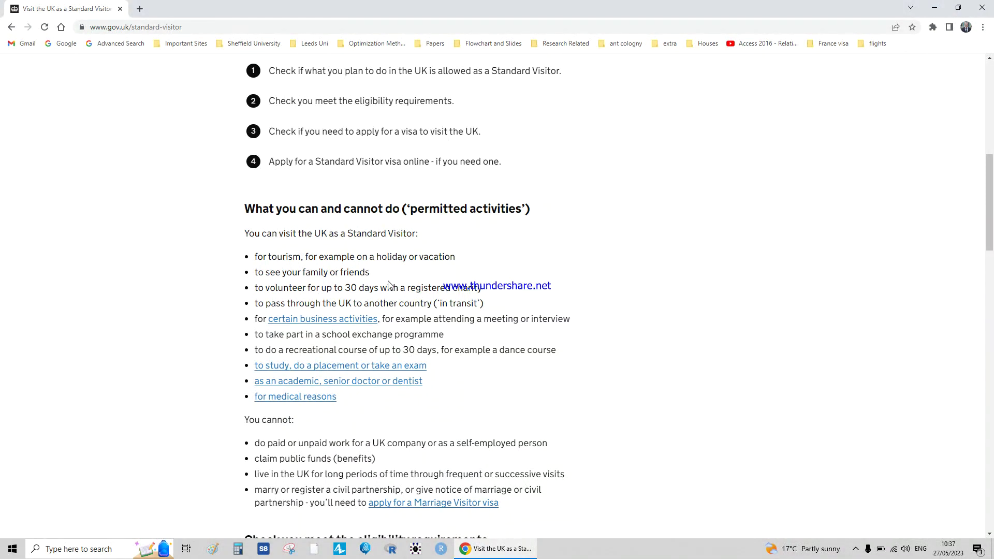
pyautogui.scroll(-3, 389, 285)
pyautogui.scroll(-5, 389, 285)
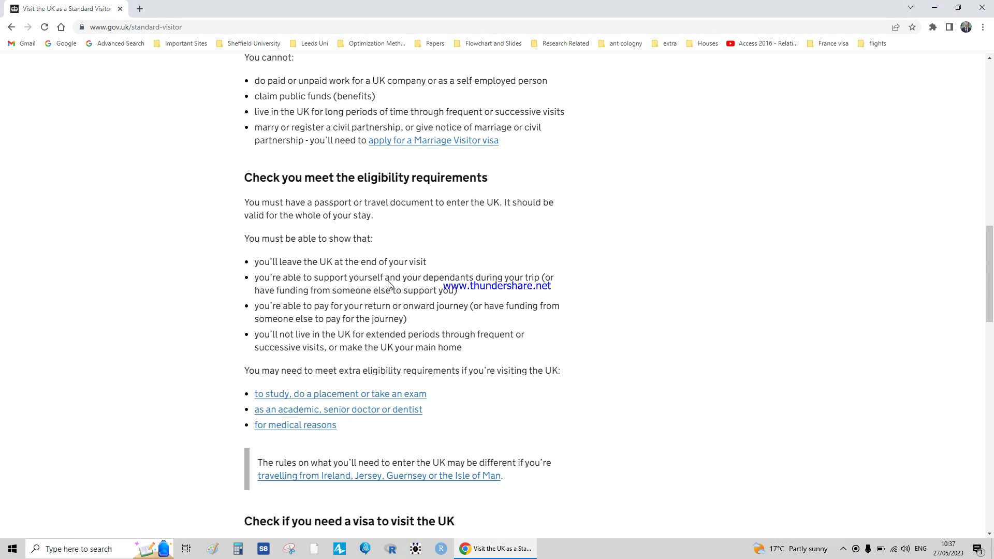
pyautogui.scroll(-8, 390, 282)
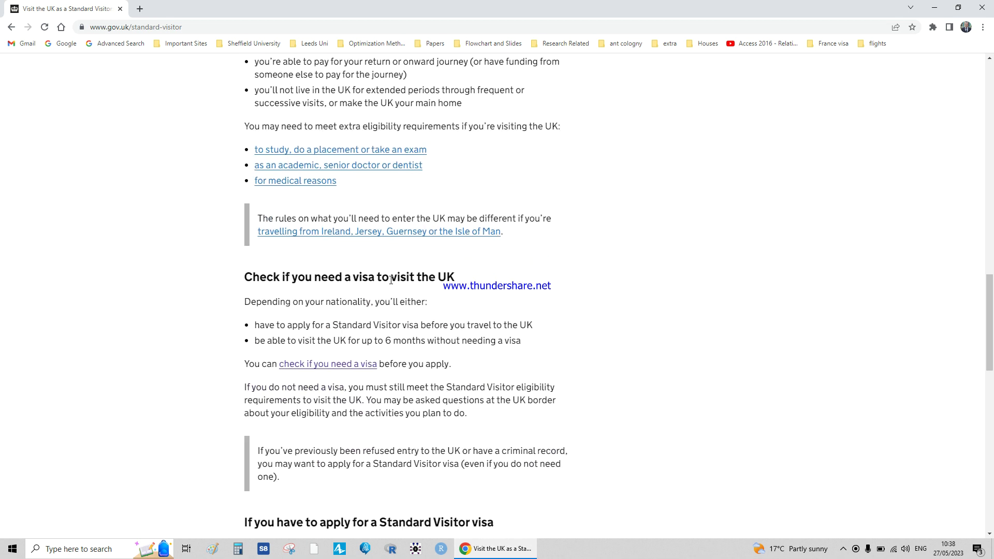
pyautogui.scroll(-5, 391, 281)
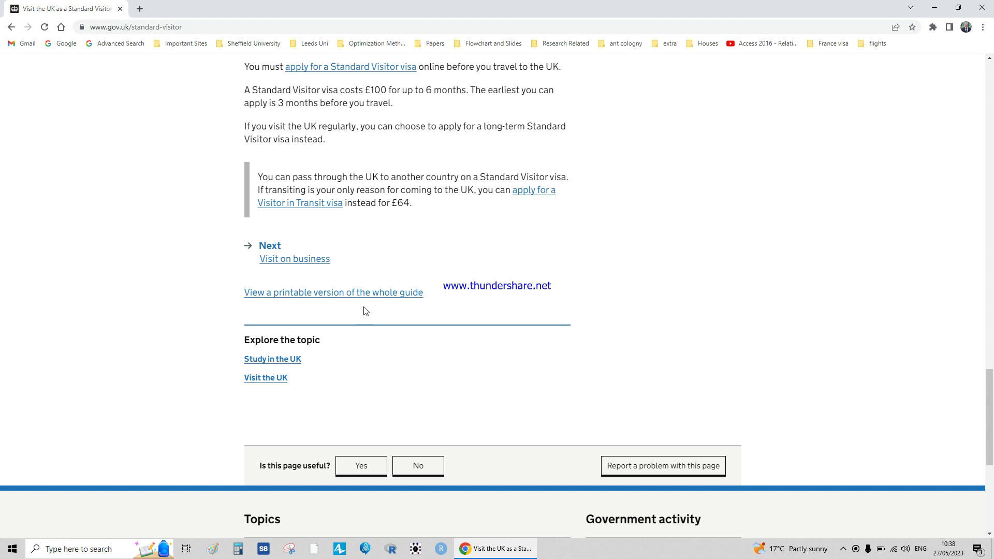
pyautogui.scroll(7, 365, 311)
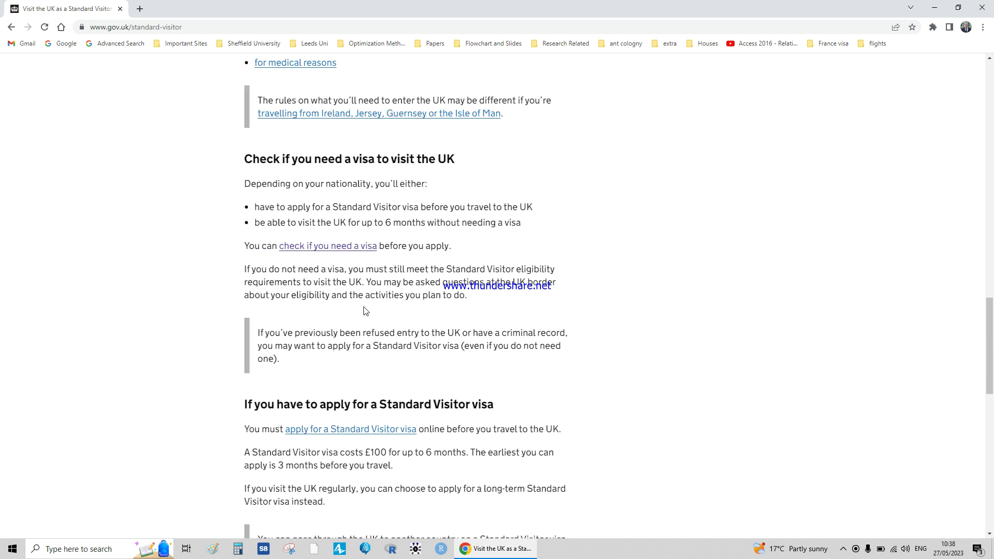
pyautogui.scroll(7, 364, 311)
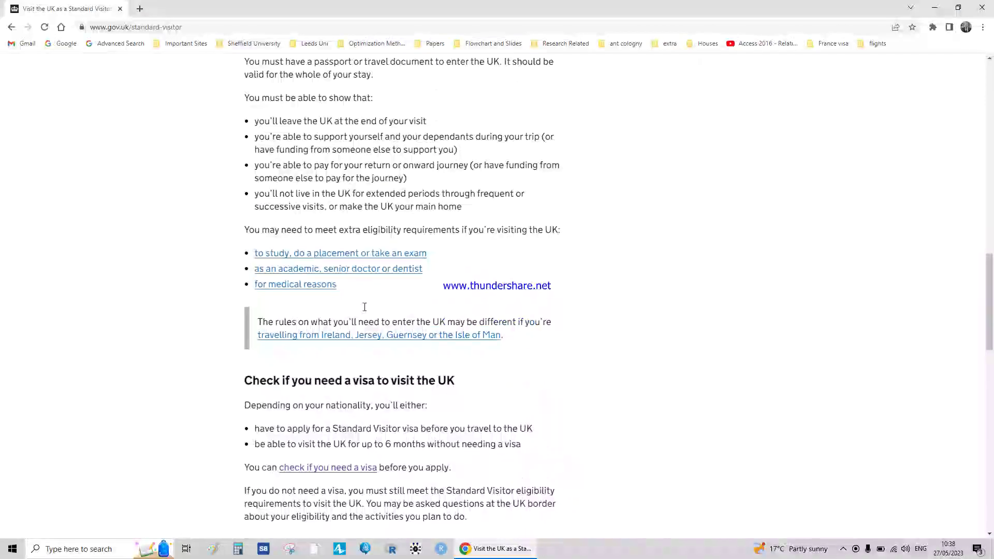
pyautogui.scroll(7, 364, 308)
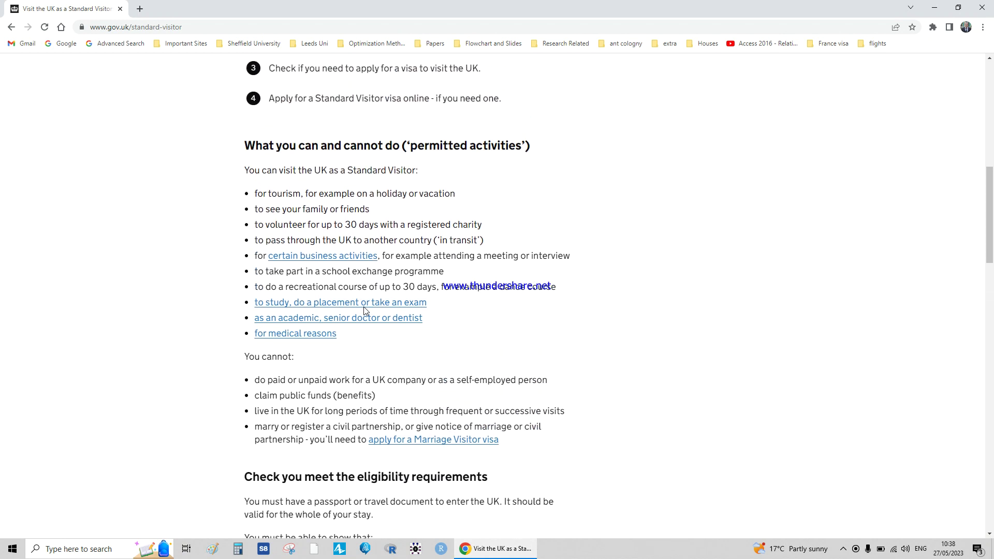
pyautogui.scroll(9, 364, 311)
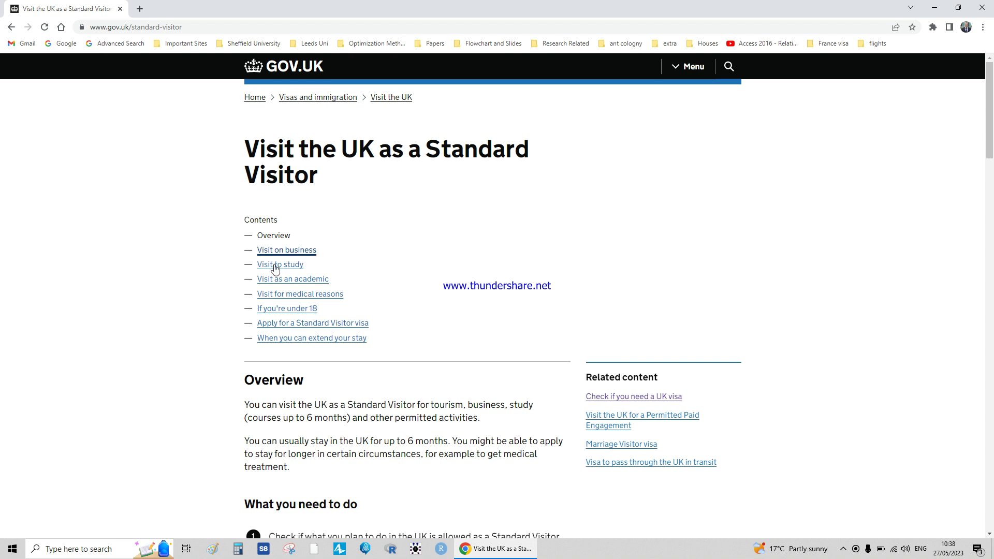
# Jump to 'Apply for a Standard Visitor visa' and review the fees, up to £837 for 10 years
pyautogui.click(320, 325)
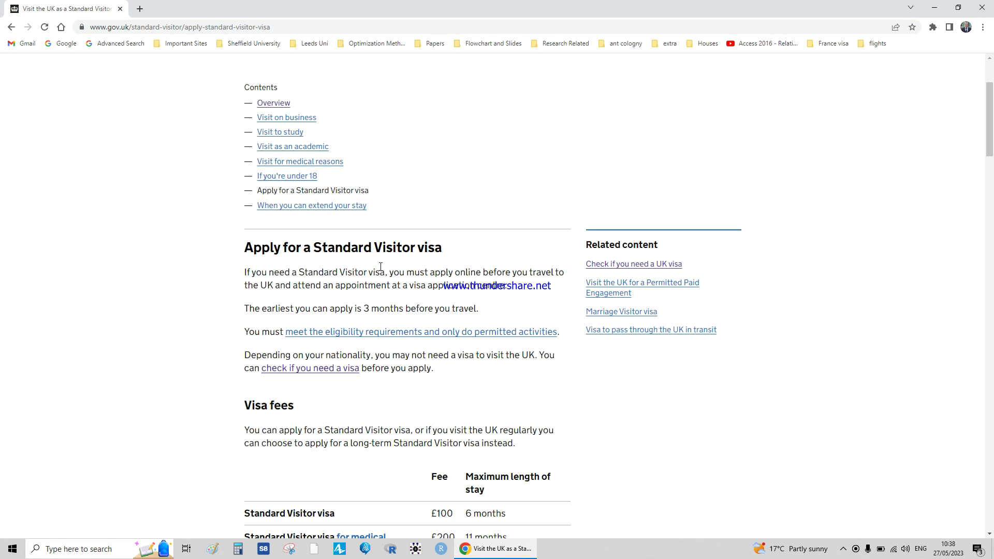
pyautogui.scroll(-1, 380, 267)
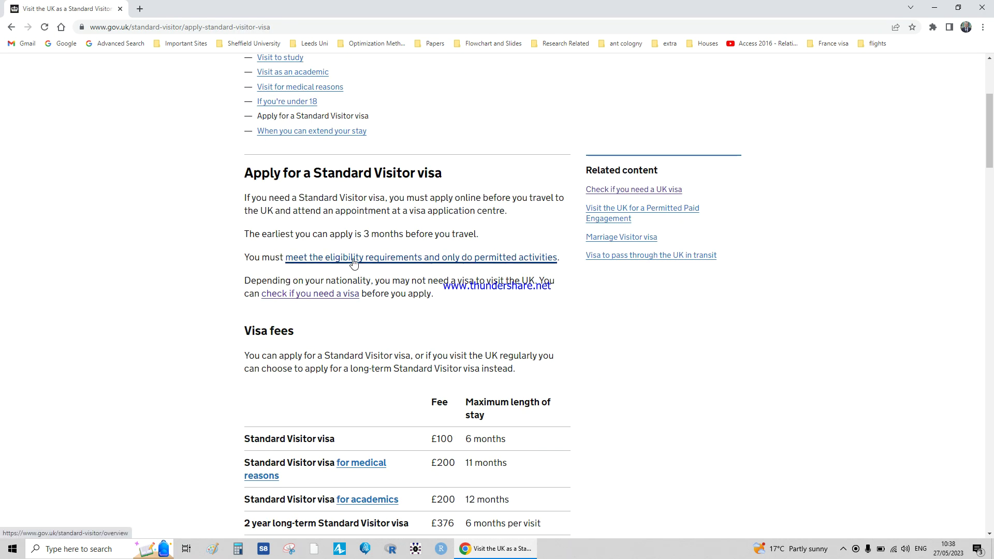
pyautogui.scroll(-3, 431, 260)
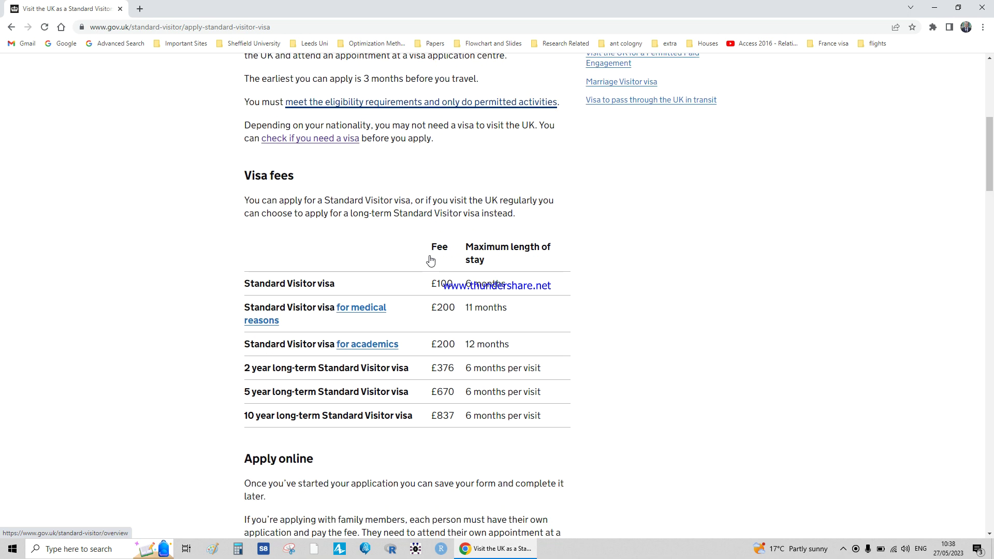
pyautogui.scroll(7, 426, 253)
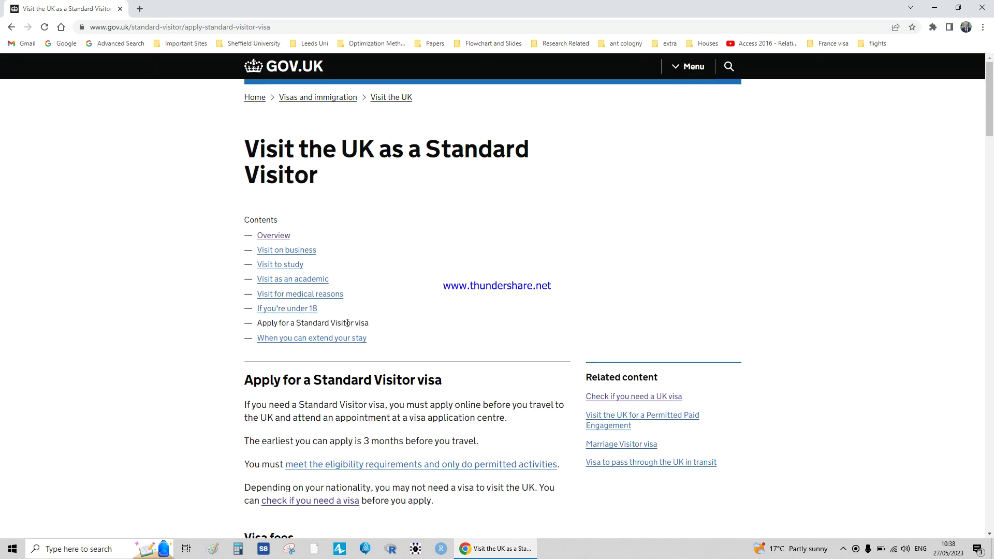
pyautogui.scroll(-7, 371, 307)
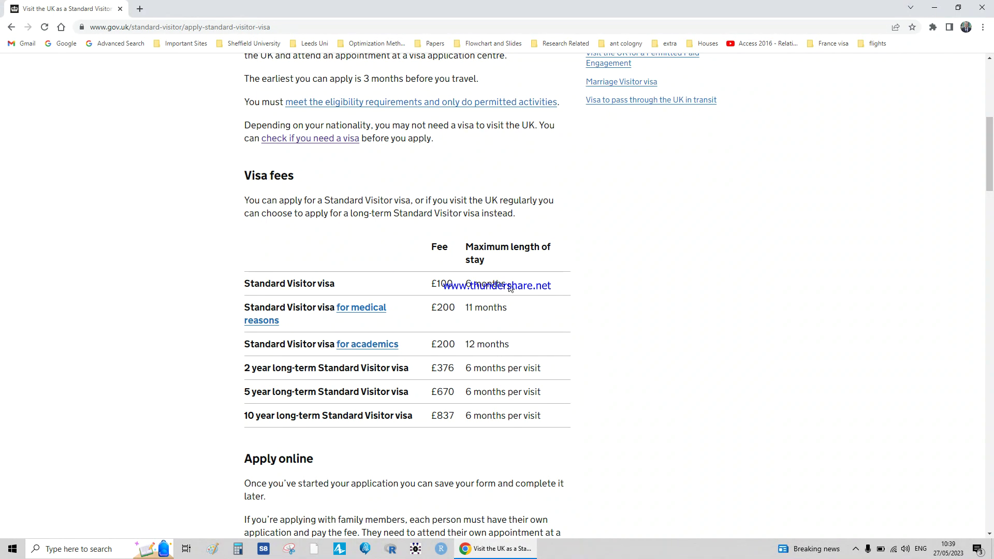
pyautogui.scroll(-3, 503, 288)
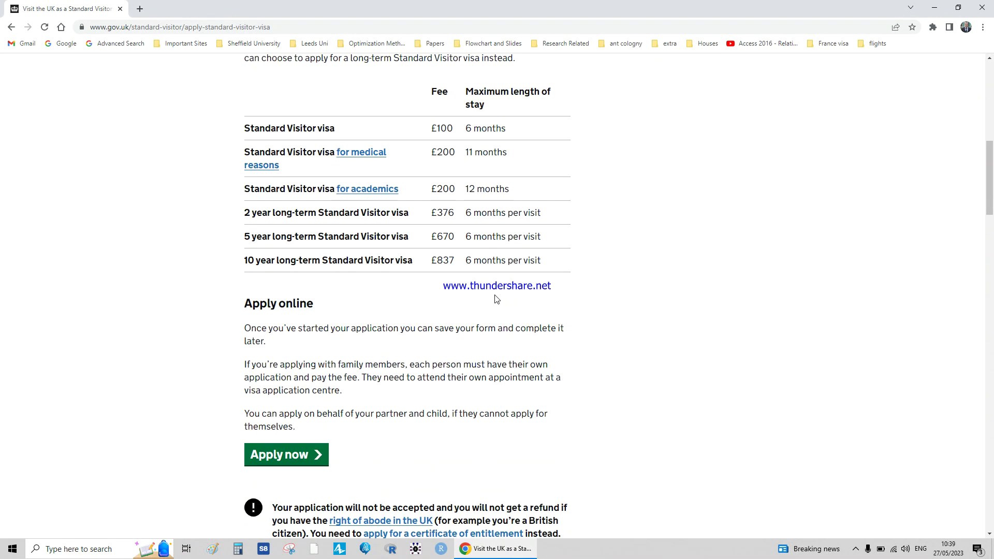
# Start the online application and choose English as the language
pyautogui.click(310, 461)
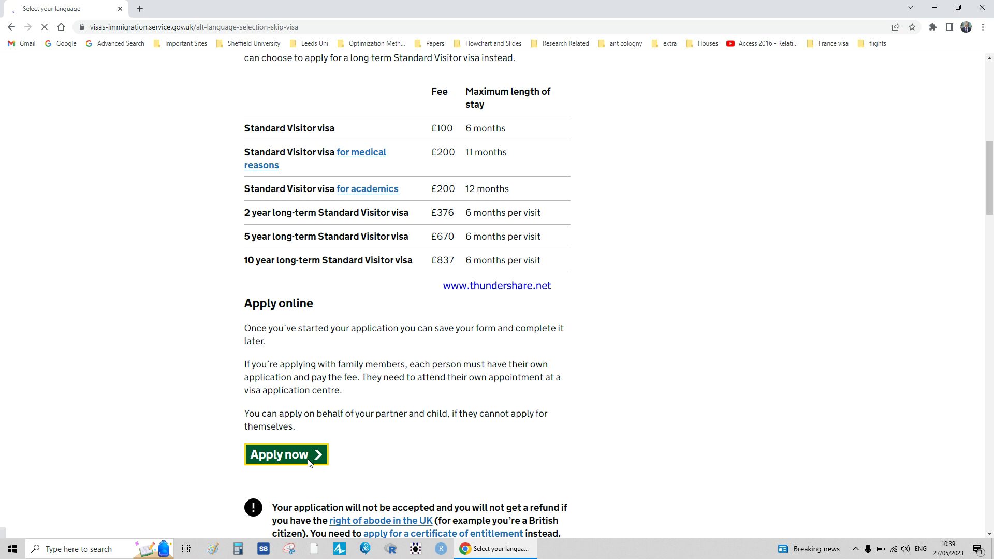
pyautogui.click(254, 246)
pyautogui.scroll(-10, 417, 268)
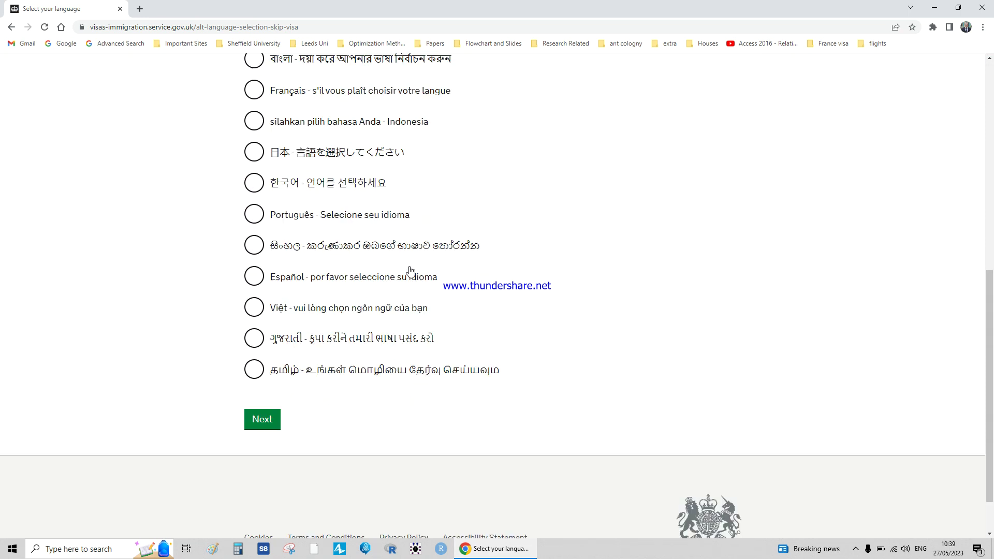
pyautogui.click(270, 362)
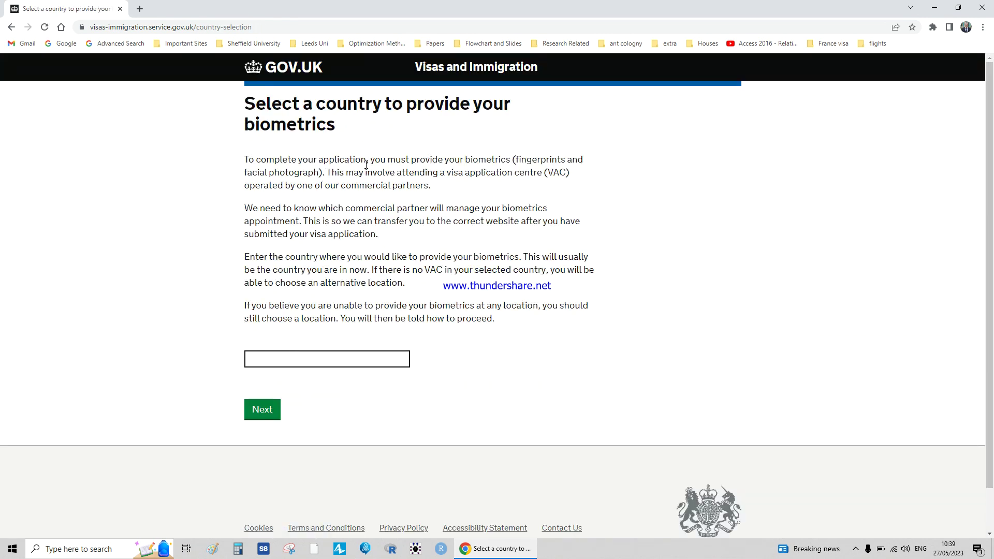
# Select Lebanon as the country for giving biometrics
pyautogui.click(292, 352)
pyautogui.write('L')
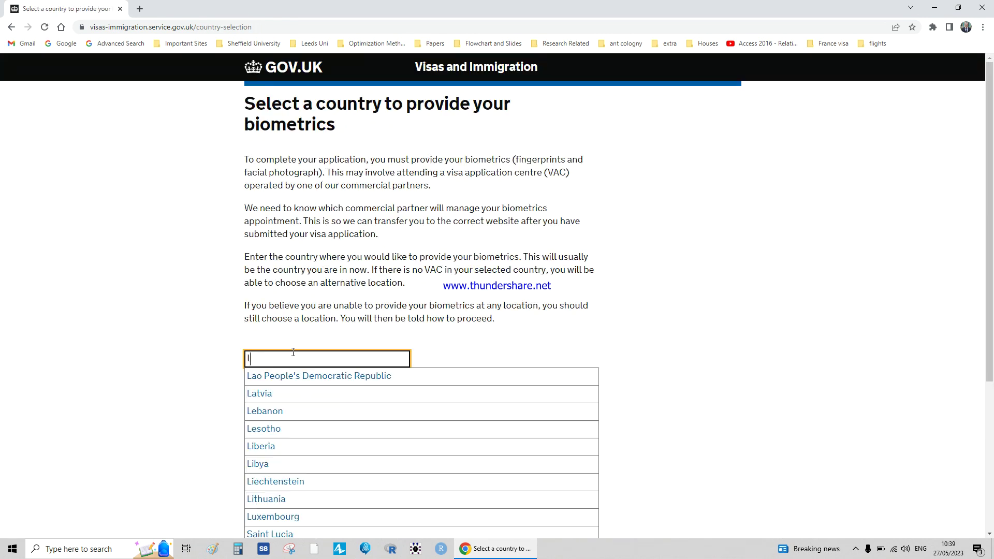
pyautogui.click(295, 407)
pyautogui.click(270, 411)
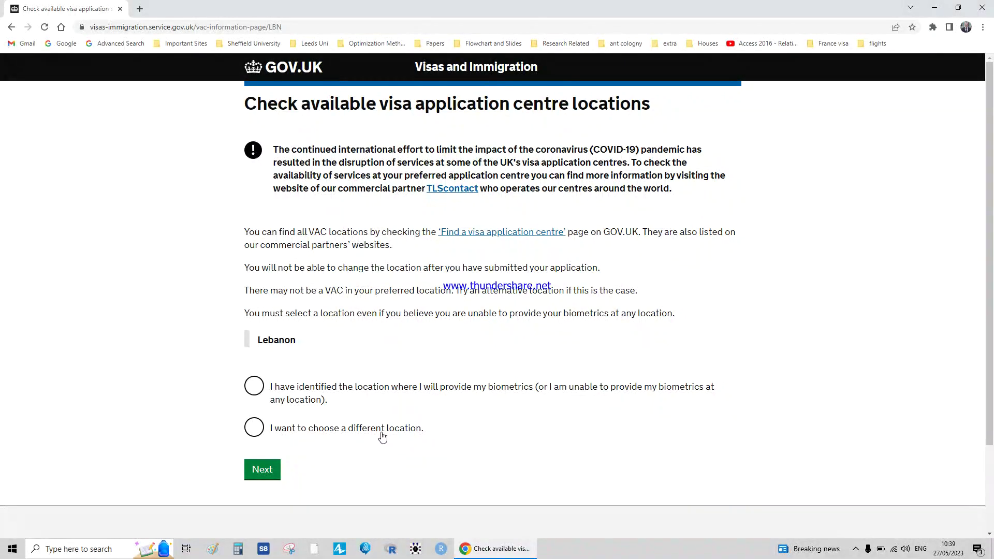
# Confirm the biometrics location is identified and continue to the UK visit visa application
pyautogui.click(266, 390)
pyautogui.click(271, 475)
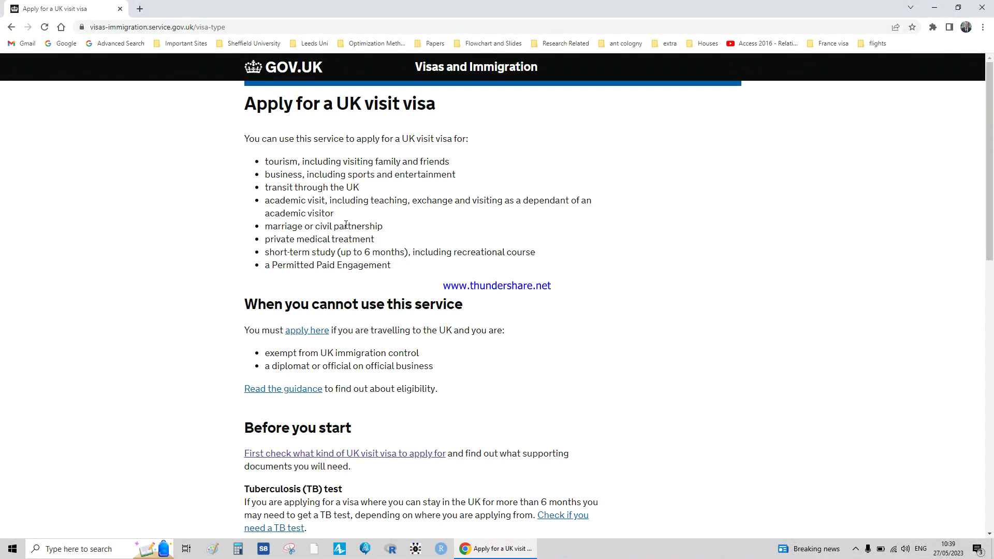
pyautogui.scroll(-8, 326, 238)
pyautogui.scroll(-3, 365, 197)
# Begin the visit visa application and fill the email address from the saved suggestion
pyautogui.click(286, 361)
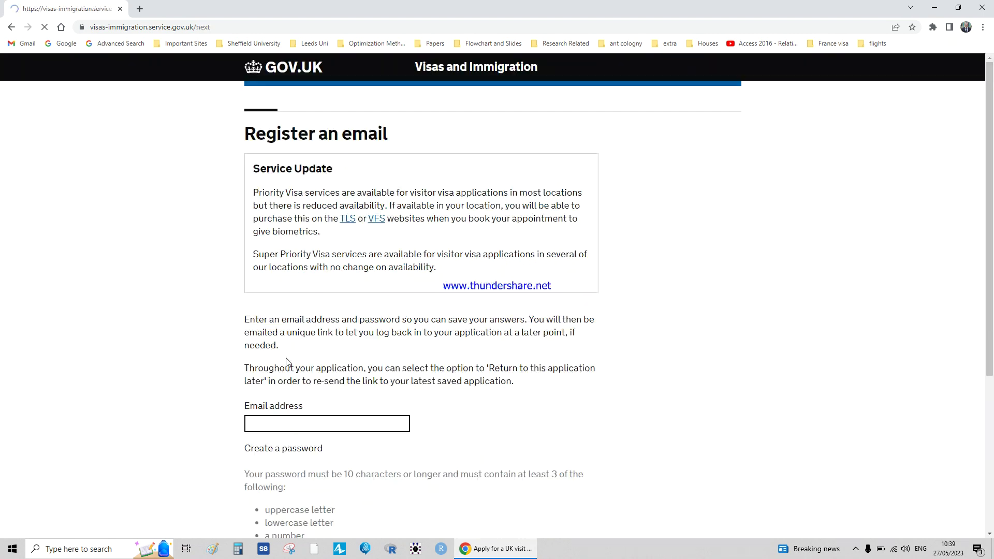
pyautogui.scroll(-3, 365, 269)
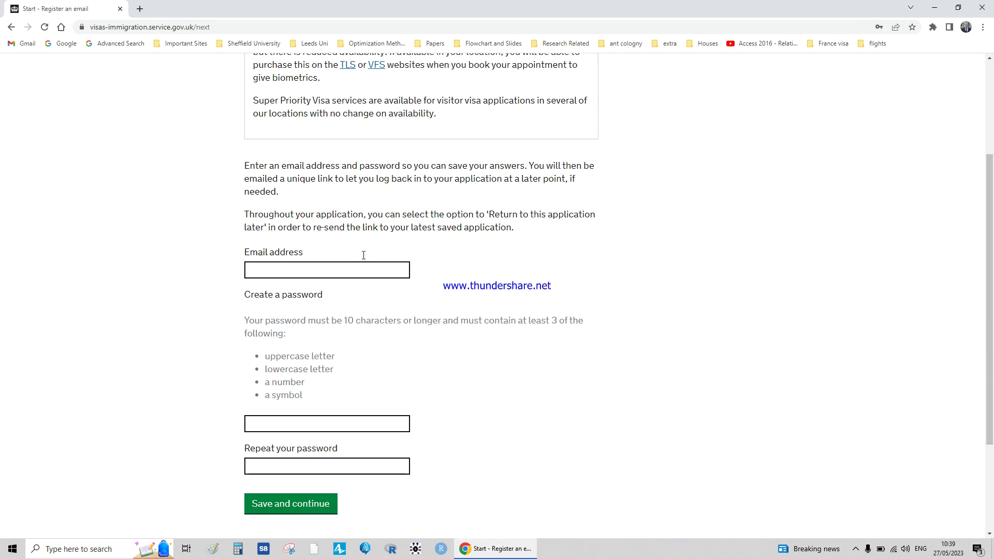
pyautogui.click(325, 268)
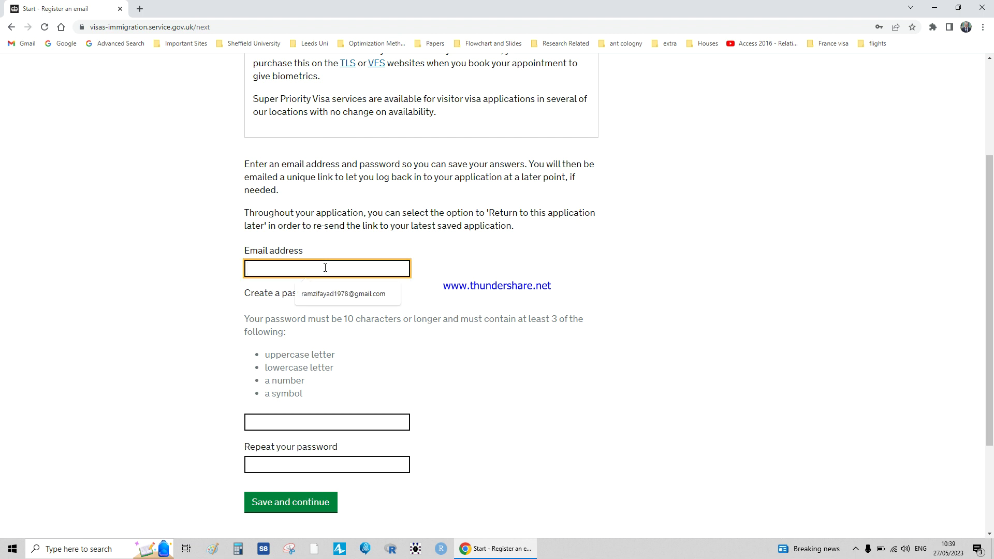
pyautogui.click(329, 290)
pyautogui.scroll(-2, 283, 351)
# Create a sufficiently long account password and enter it again in Repeat your password
pyautogui.click(289, 368)
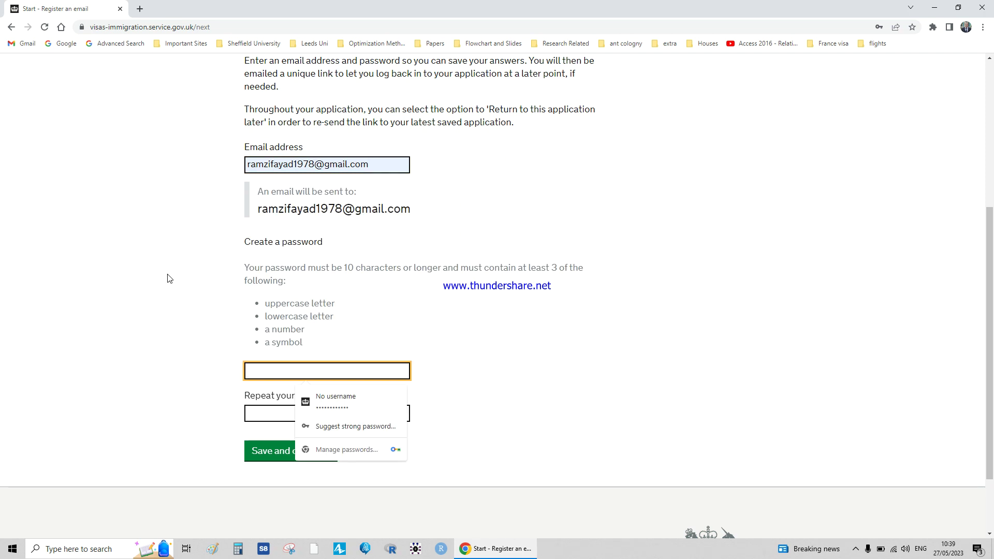
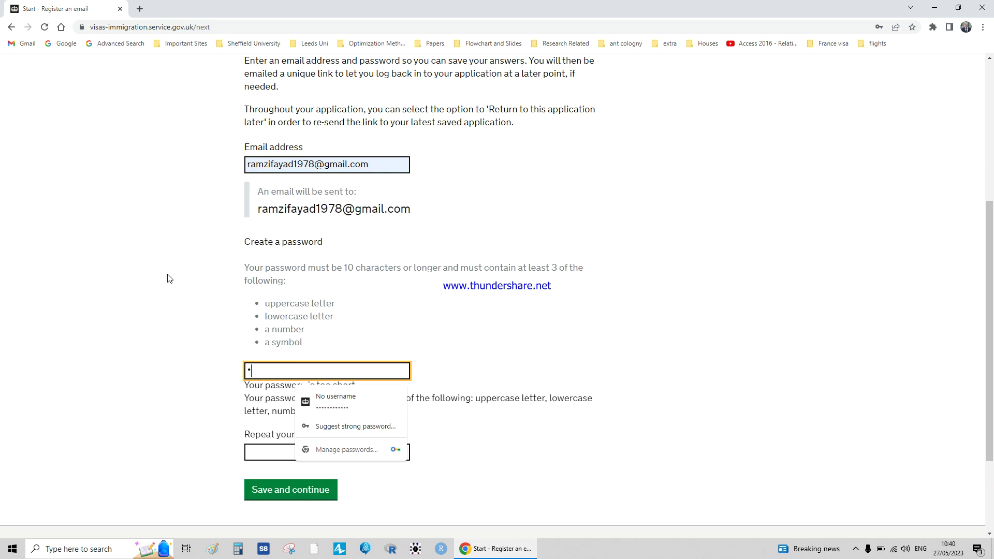
pyautogui.click(265, 455)
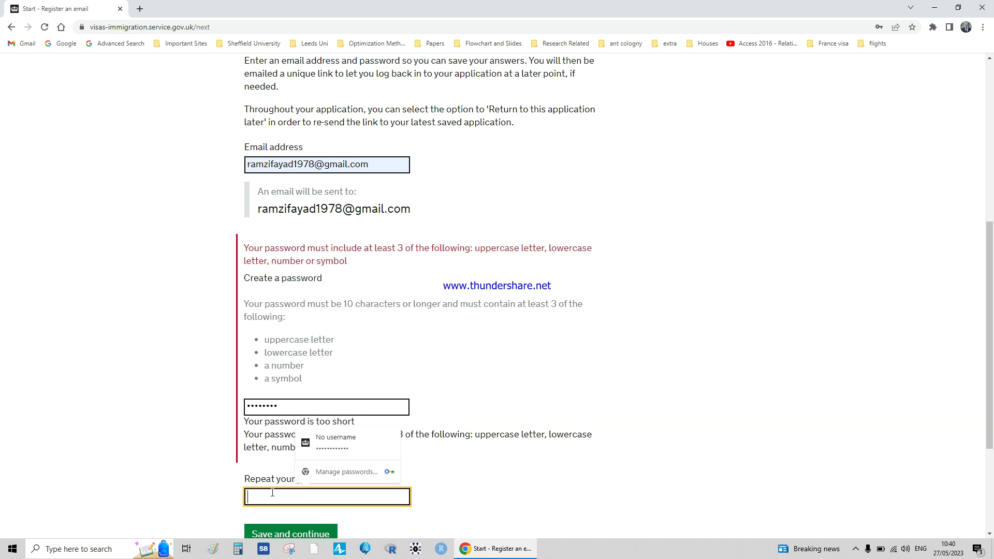
pyautogui.hotkey('shift', 'Tab')
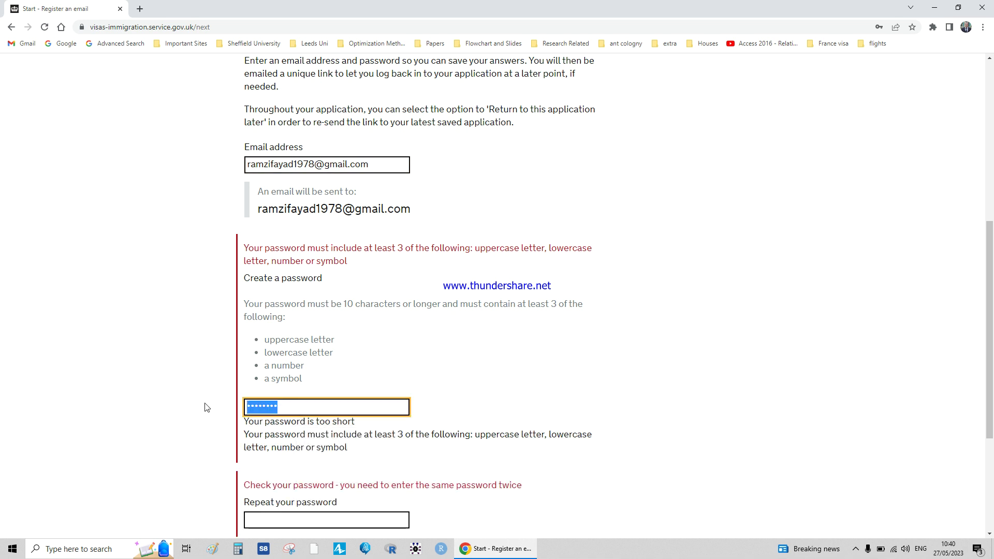
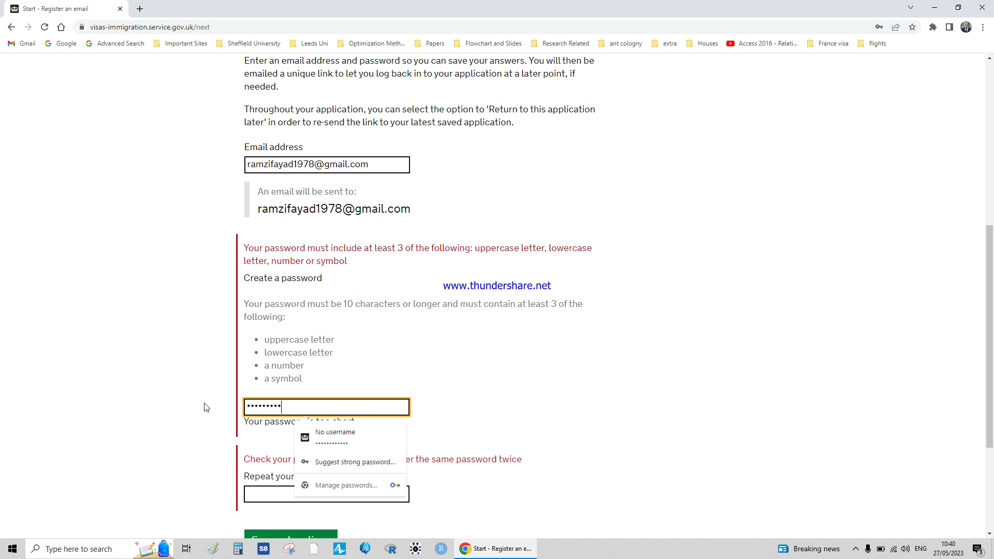
pyautogui.click(256, 482)
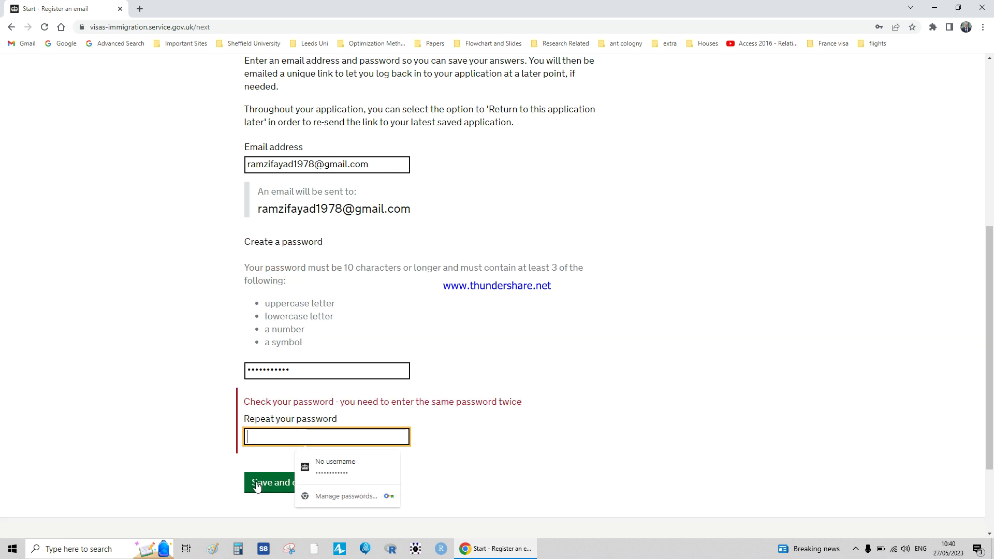
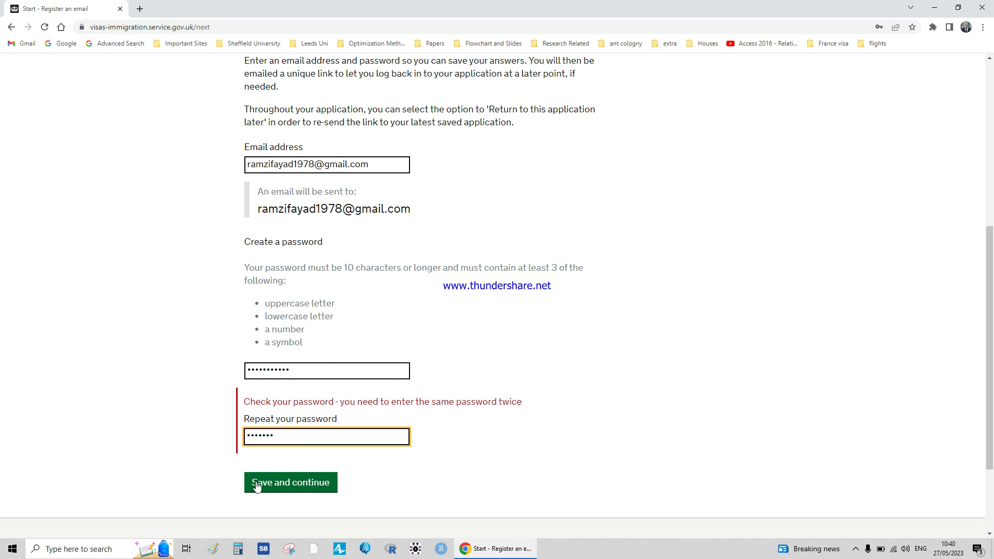
pyautogui.click(257, 484)
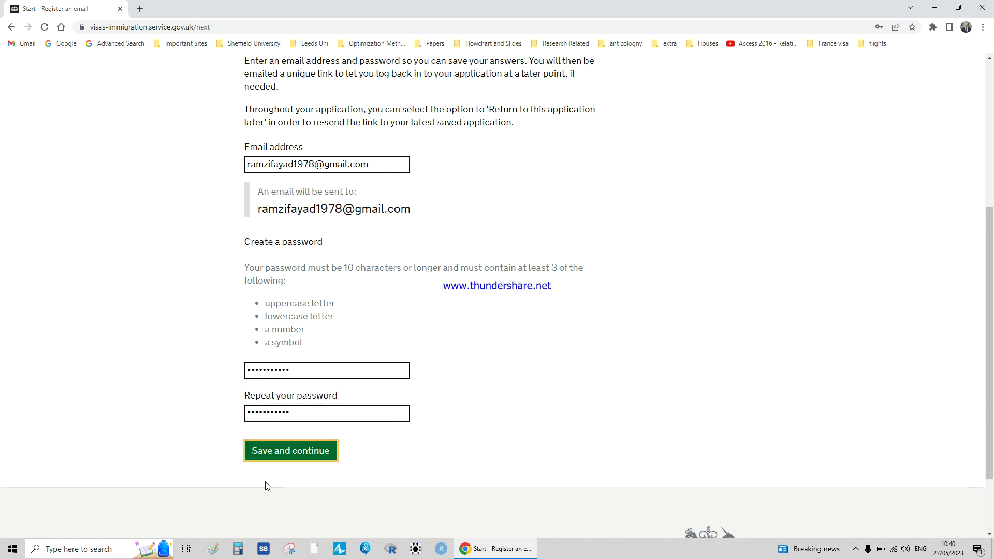
# Save the email registration and decline Chrome's offer to store the password
pyautogui.click(301, 456)
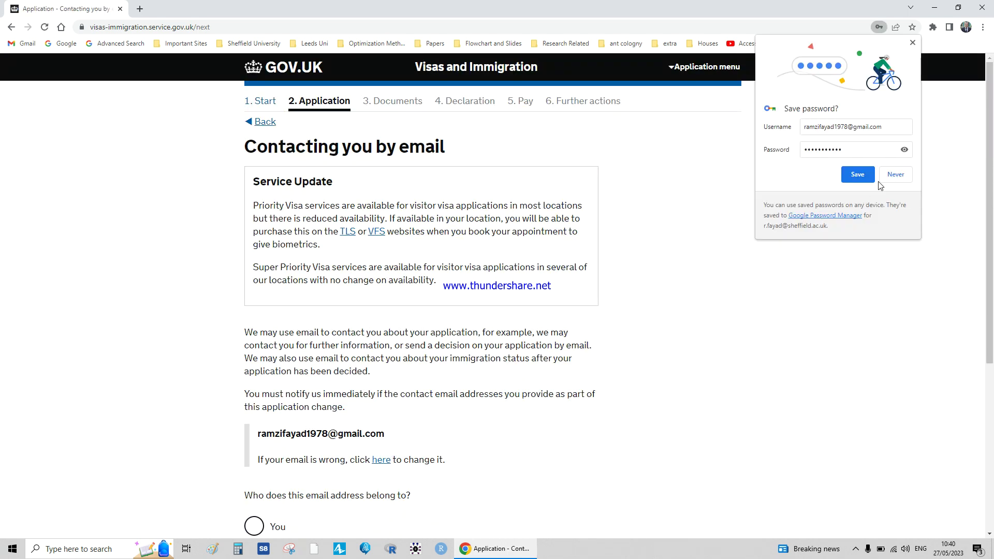
pyautogui.click(896, 175)
pyautogui.scroll(-3, 453, 218)
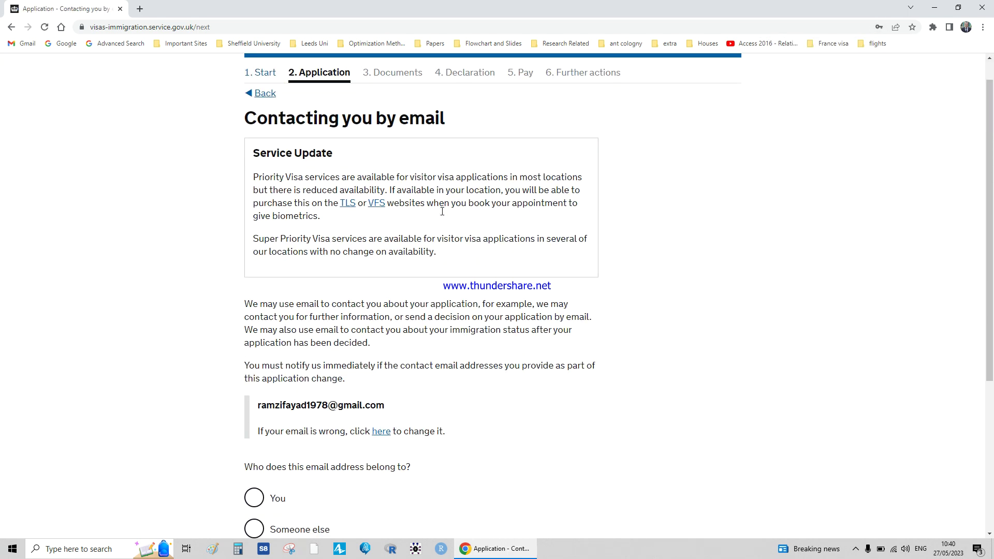
# Record the email as belonging to you and answer No to another email address
pyautogui.click(257, 371)
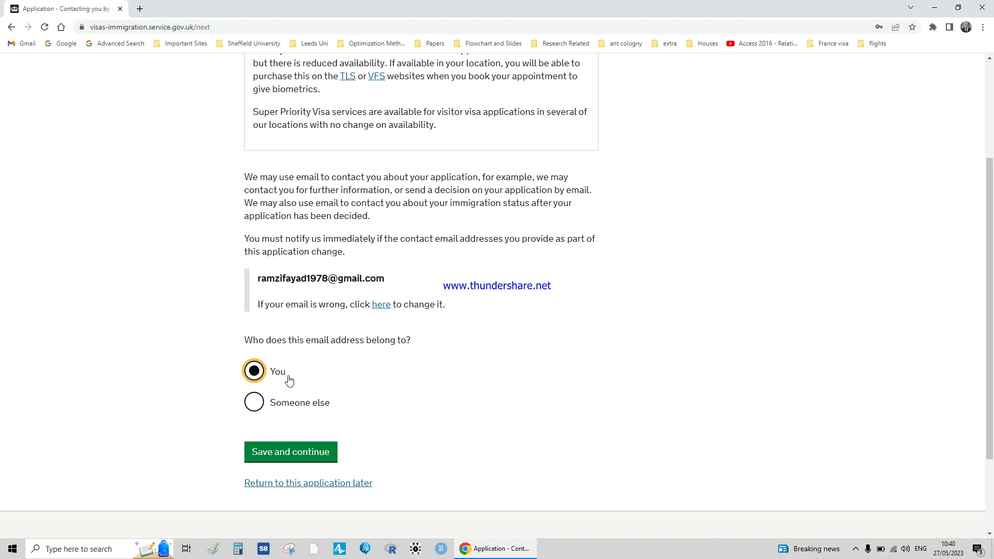
pyautogui.click(295, 457)
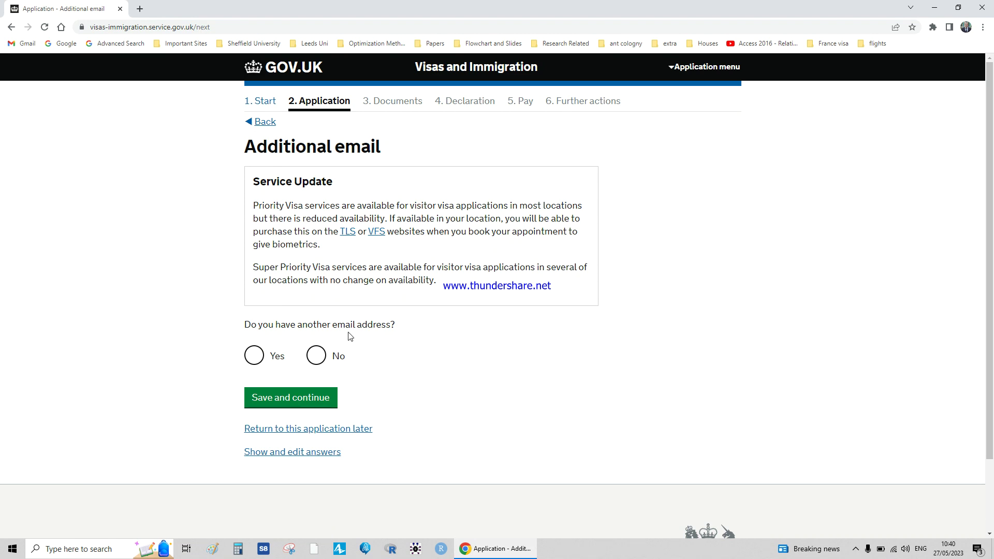
pyautogui.click(316, 355)
pyautogui.click(317, 396)
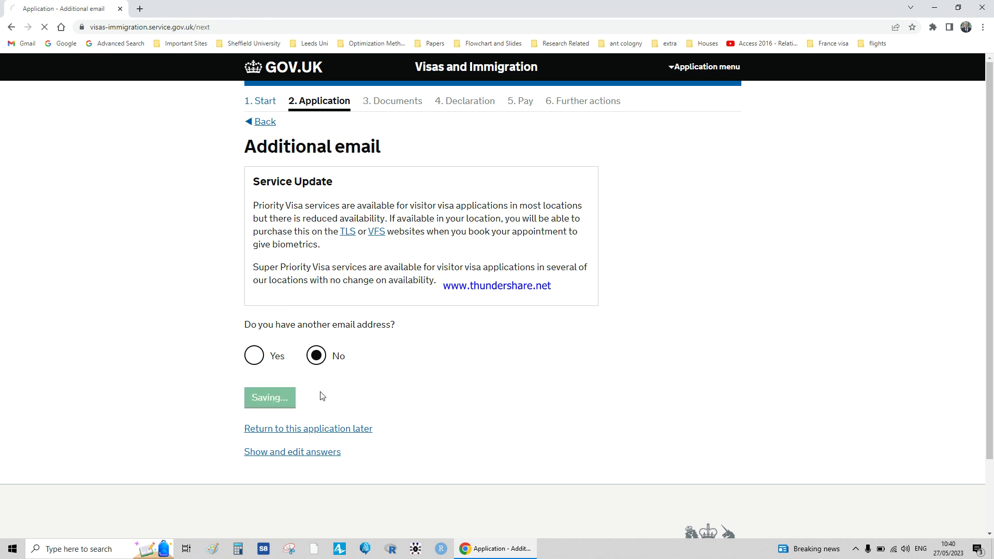
pyautogui.scroll(-2, 407, 298)
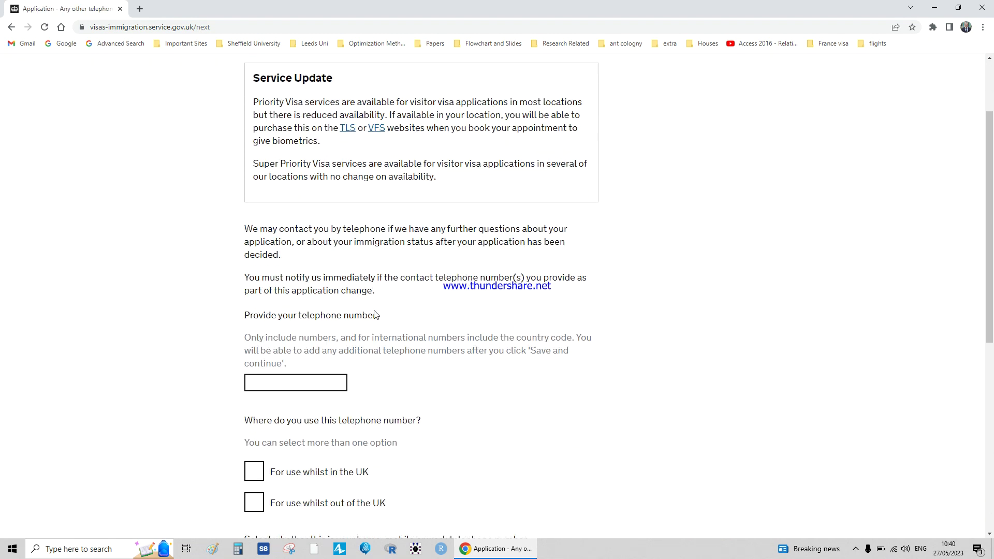
# Save the applicant's phone number as a mobile for use outside the UK
pyautogui.click(315, 383)
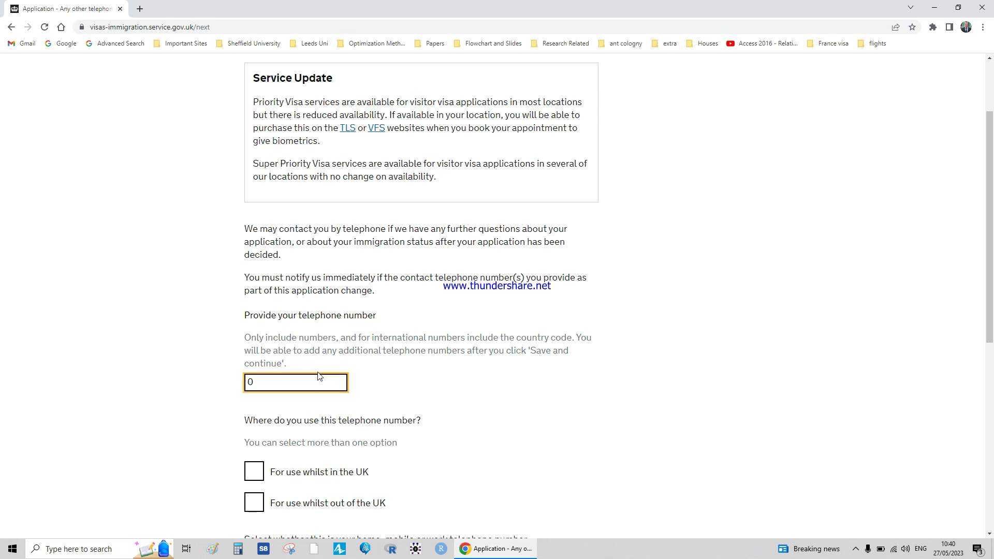
pyautogui.scroll(-1, 315, 377)
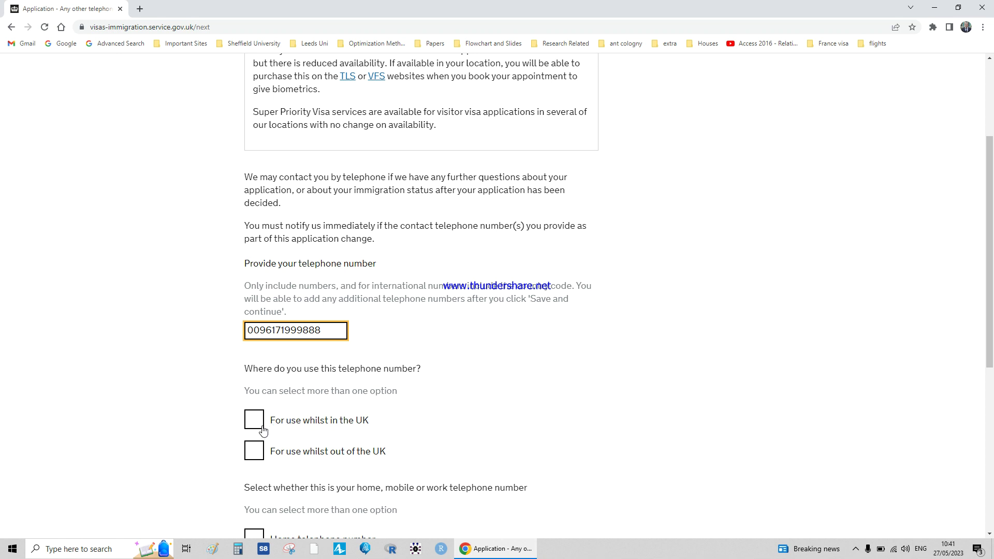
pyautogui.click(254, 450)
pyautogui.scroll(-1, 318, 417)
pyautogui.scroll(-3, 318, 416)
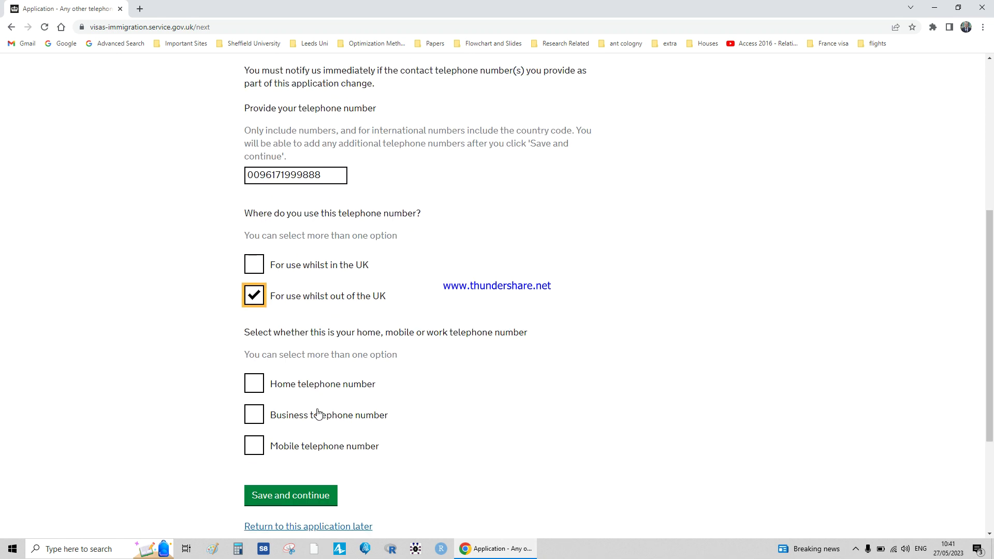
pyautogui.click(255, 445)
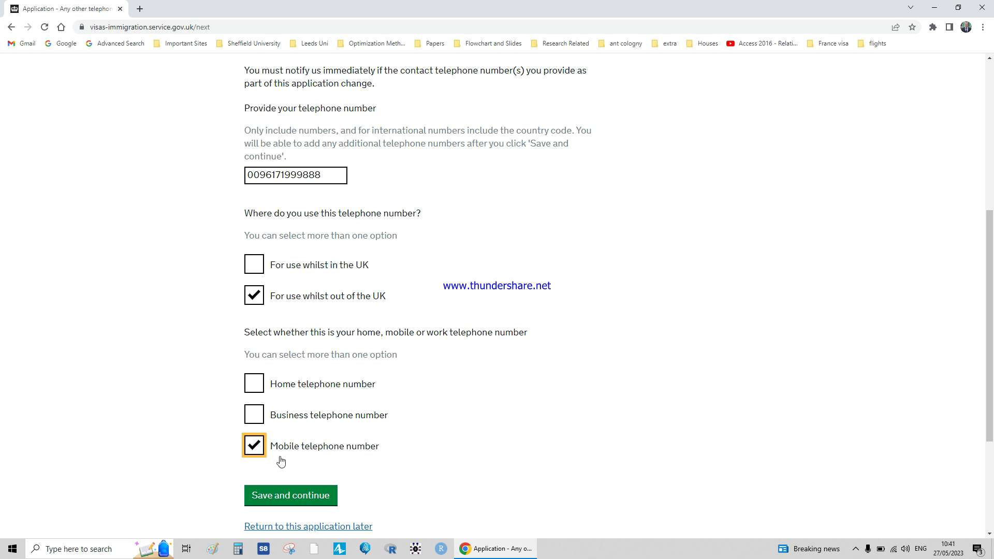
pyautogui.click(288, 495)
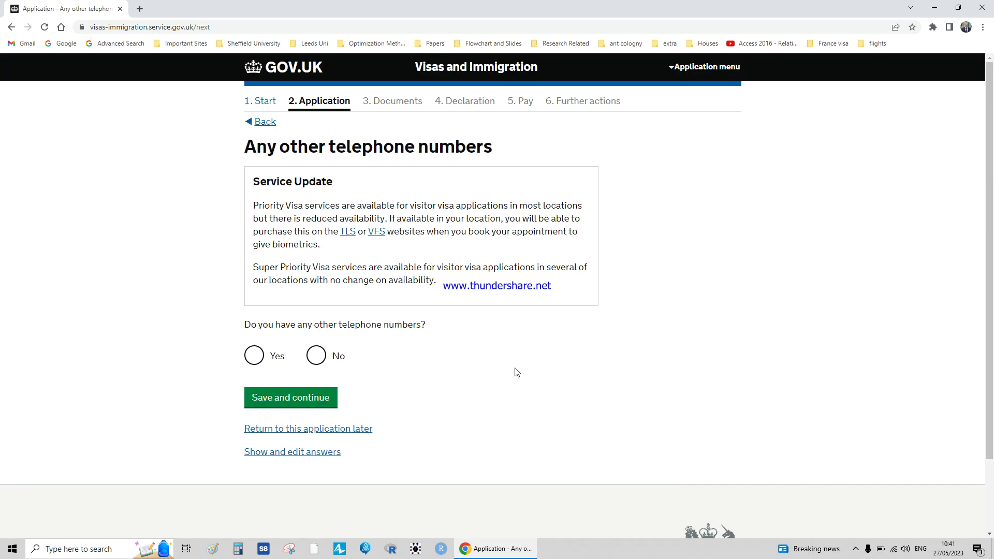
# Declare no other phone numbers and allow contact by call and SMS
pyautogui.click(323, 363)
pyautogui.click(306, 402)
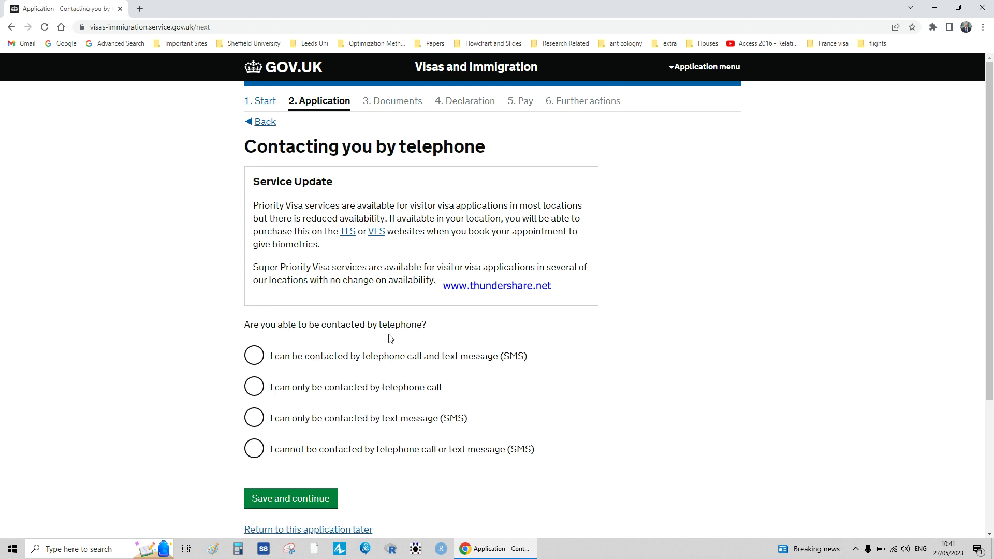
pyautogui.click(257, 359)
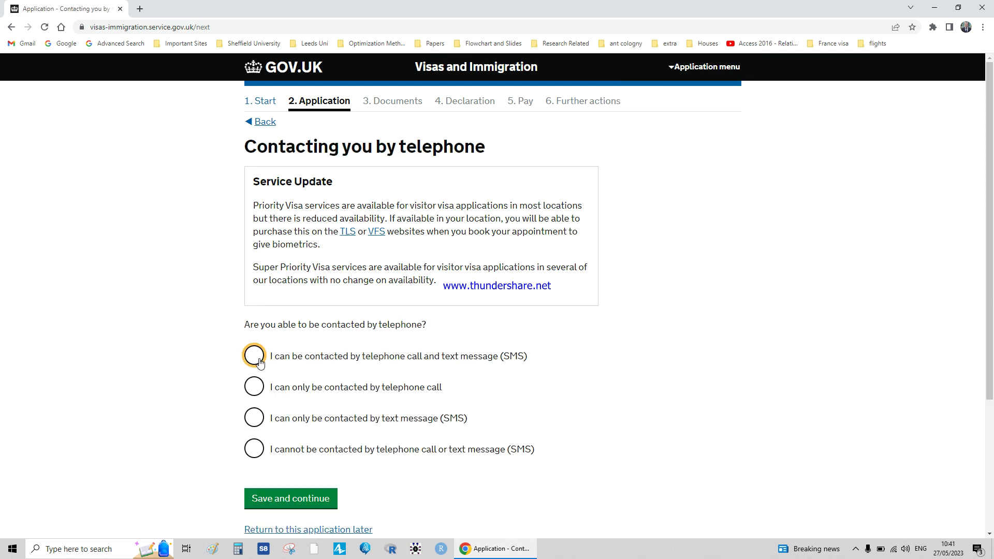
pyautogui.click(279, 497)
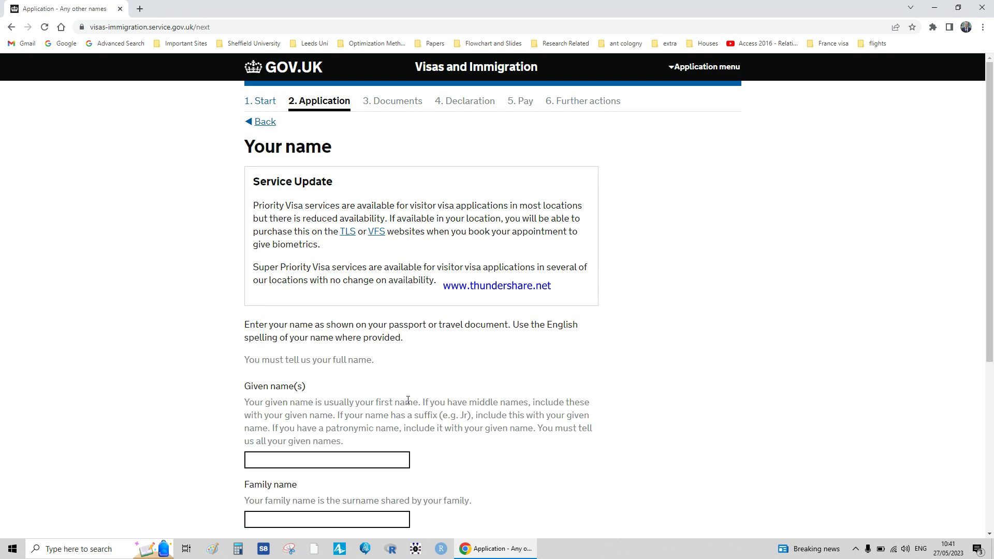
# Enter and save the applicant's given name and family name
pyautogui.scroll(-2, 427, 400)
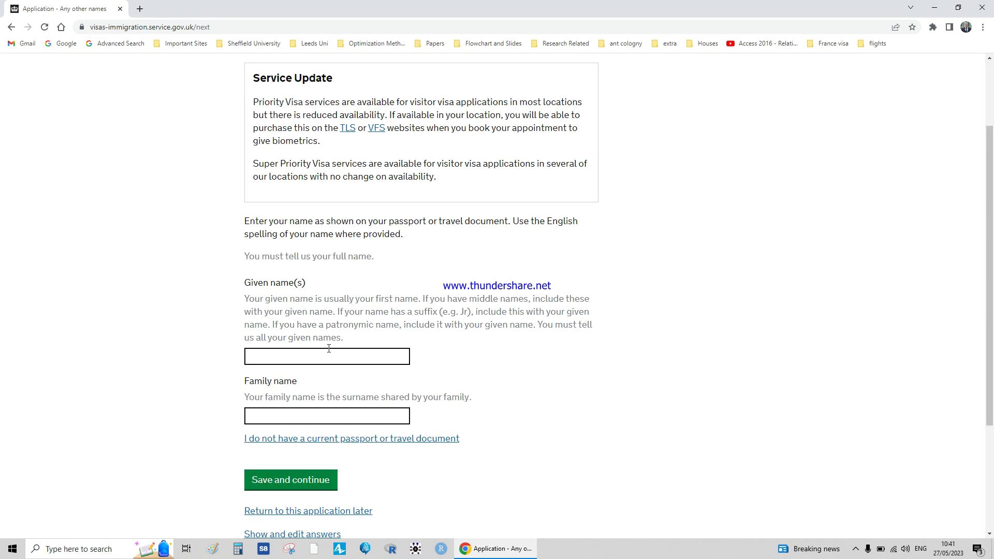
pyautogui.click(307, 357)
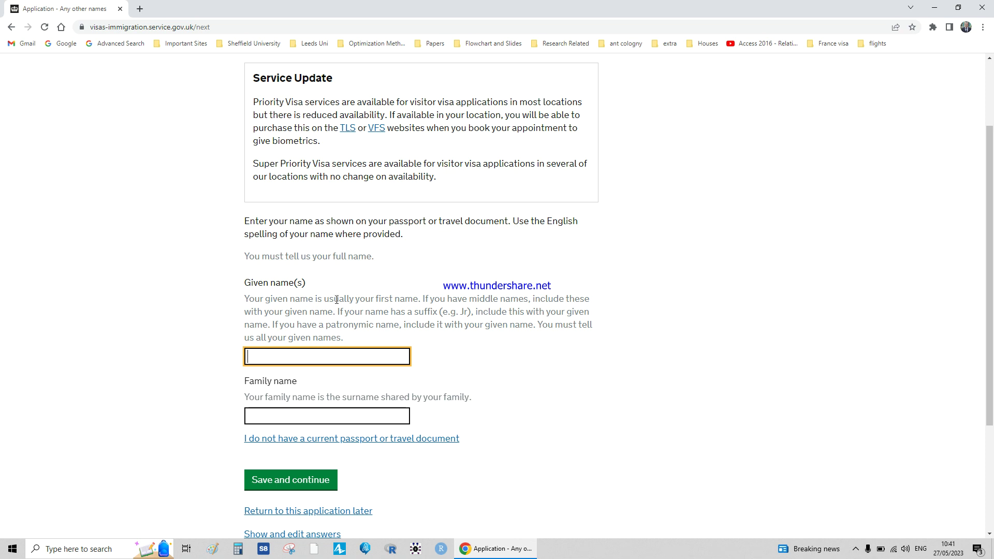
pyautogui.click(272, 413)
pyautogui.scroll(-3, 299, 396)
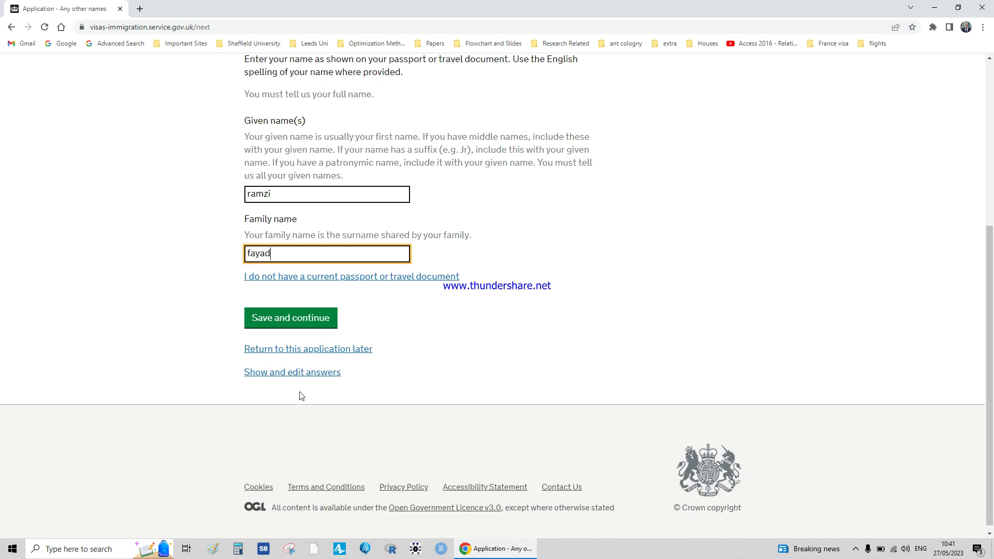
pyautogui.click(297, 312)
# Answer No to having been known by any other names
pyautogui.scroll(-1, 389, 268)
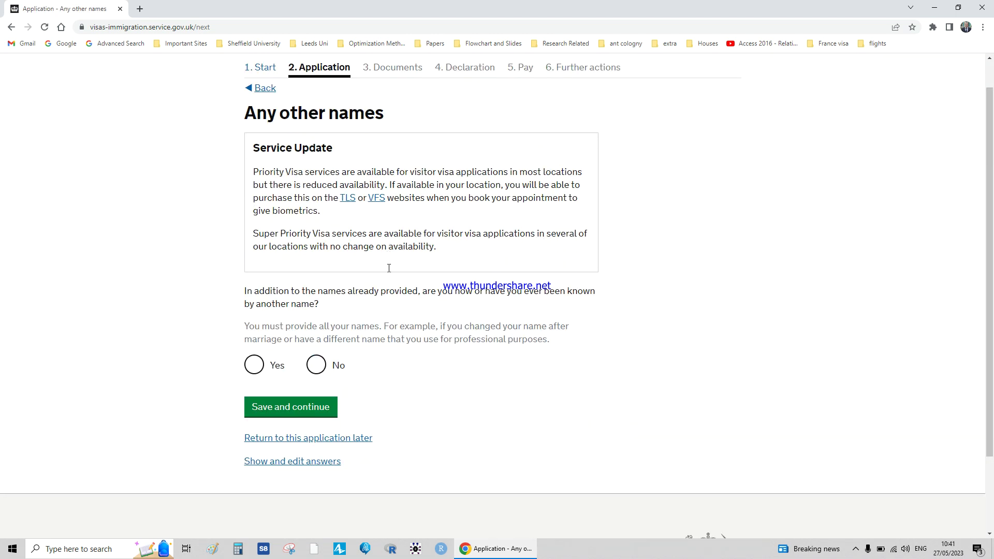
pyautogui.scroll(-1, 389, 268)
pyautogui.click(316, 347)
pyautogui.click(314, 390)
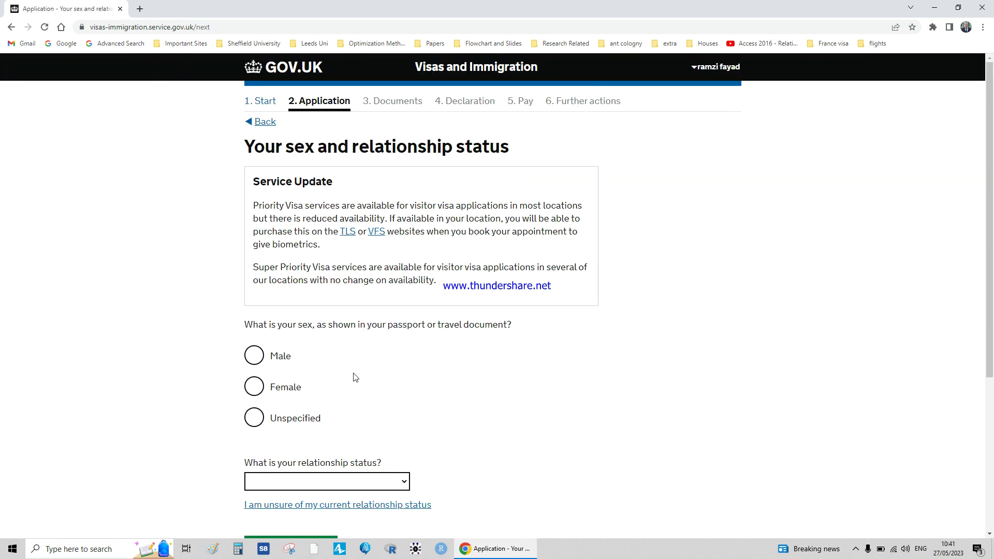
# Set sex to Male and relationship status to Single, and save
pyautogui.click(269, 358)
pyautogui.scroll(-3, 328, 391)
pyautogui.click(348, 326)
pyautogui.click(304, 352)
pyautogui.click(290, 386)
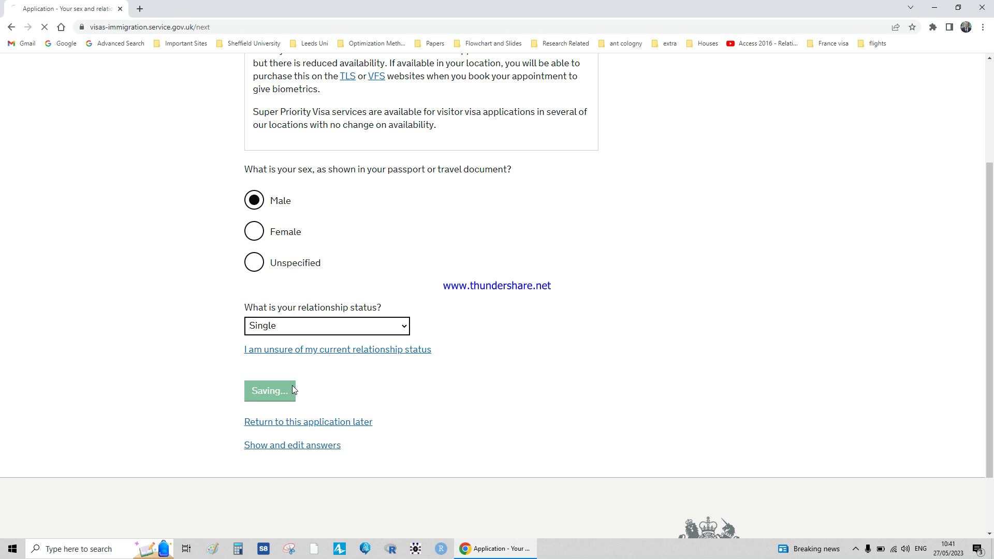
pyautogui.scroll(-2, 453, 314)
# Enter home address '54', 'building', town Jdeideh and region 'Bei'
pyautogui.click(295, 255)
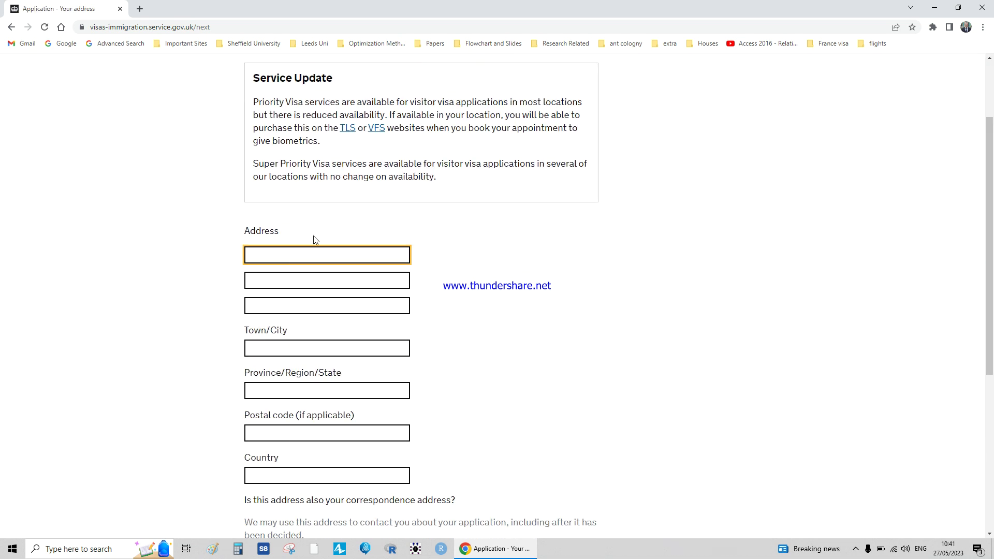
pyautogui.write('54')
pyautogui.click(275, 274)
pyautogui.write('building')
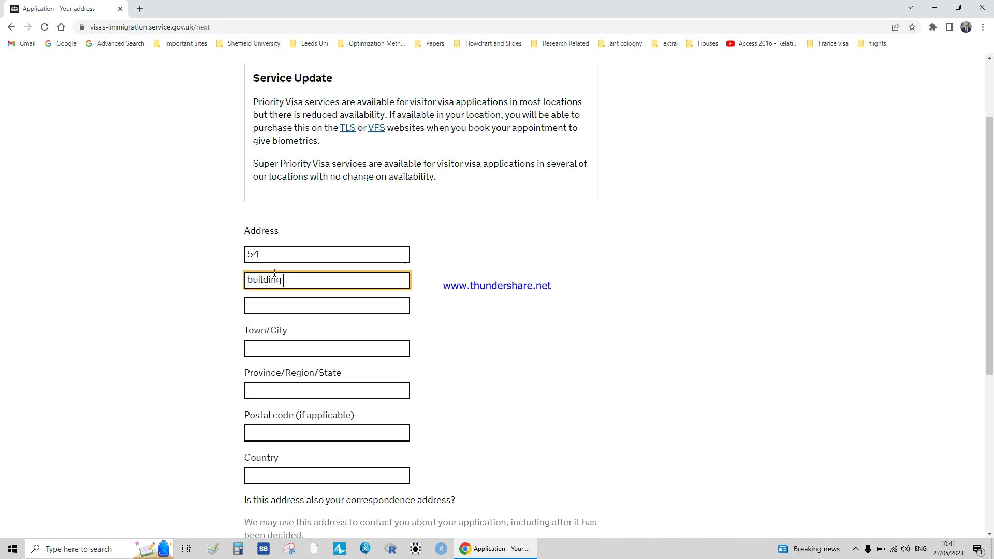
pyautogui.press('Tab')
pyautogui.press('Tab')
pyautogui.write('Jdeideh')
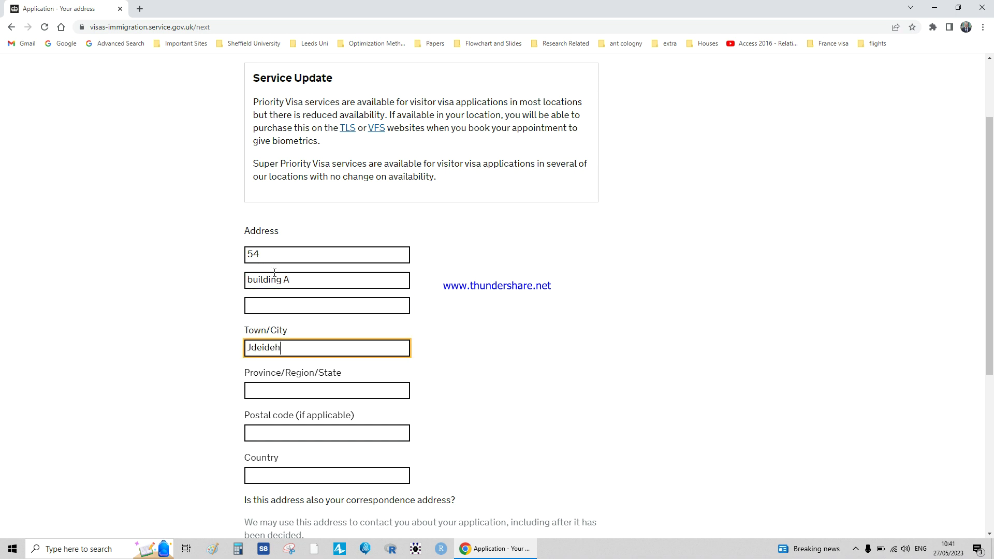
pyautogui.press('Tab')
pyautogui.write('Bei')
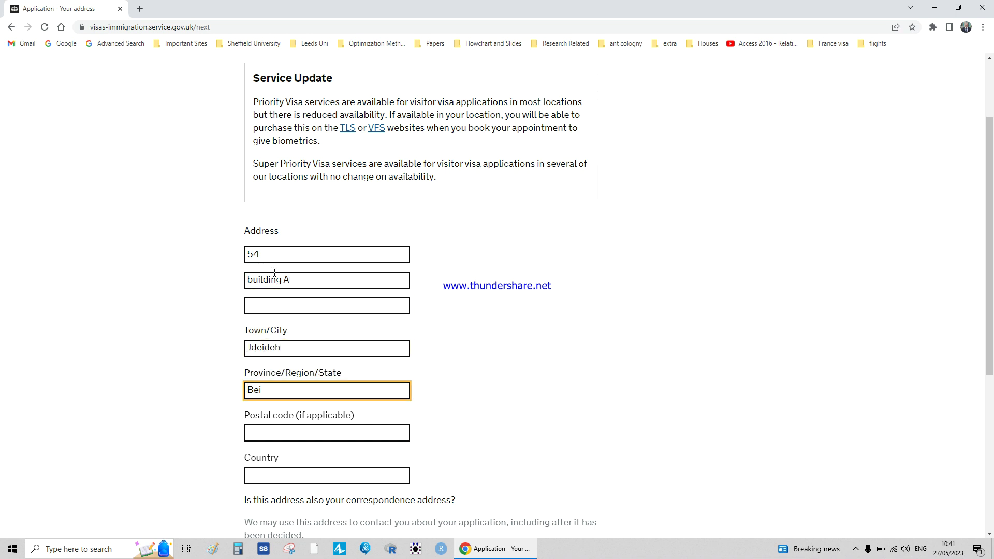
pyautogui.press('Tab')
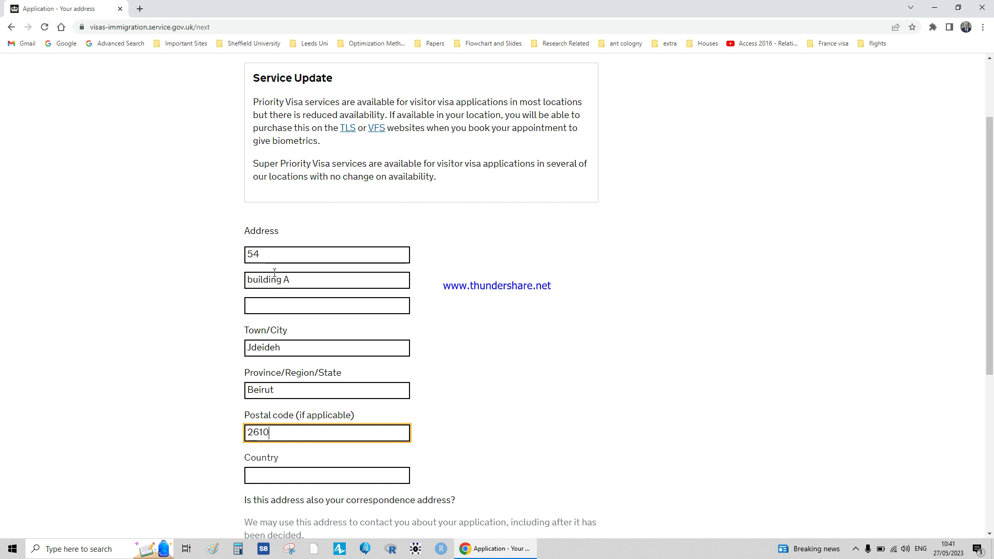
# Type Lebanon as the country, mark it as the correspondence address, and save
pyautogui.click(273, 478)
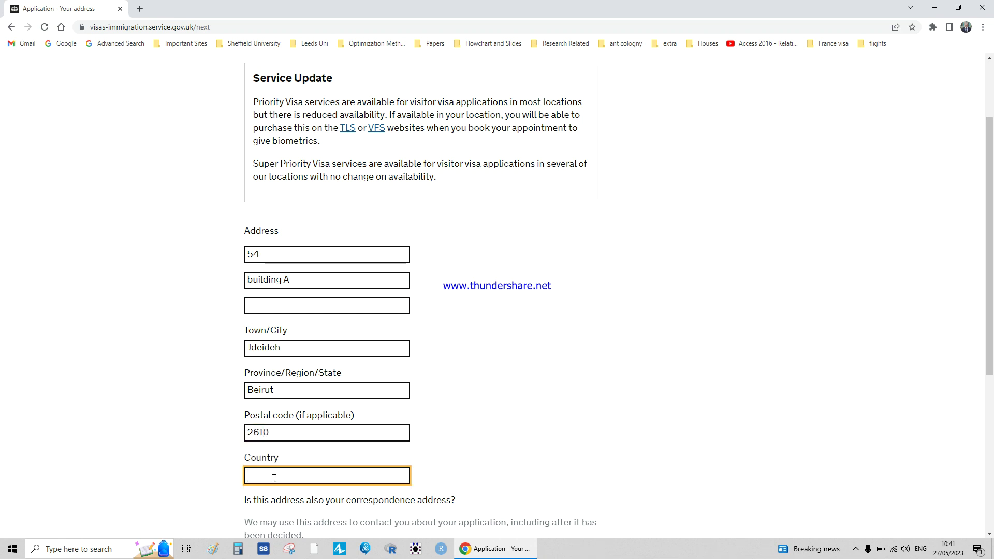
pyautogui.write('lebanon')
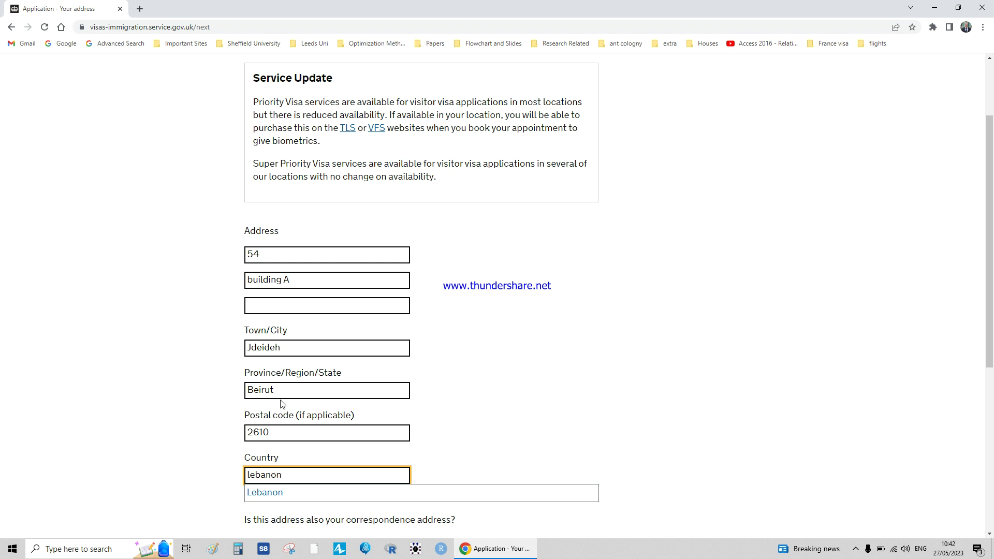
pyautogui.scroll(-3, 281, 410)
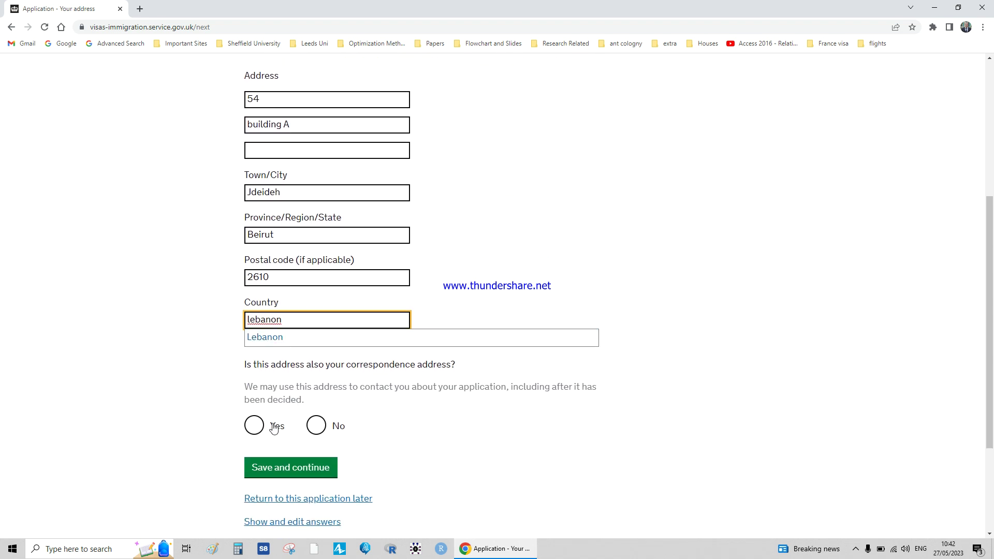
pyautogui.click(276, 426)
pyautogui.click(263, 409)
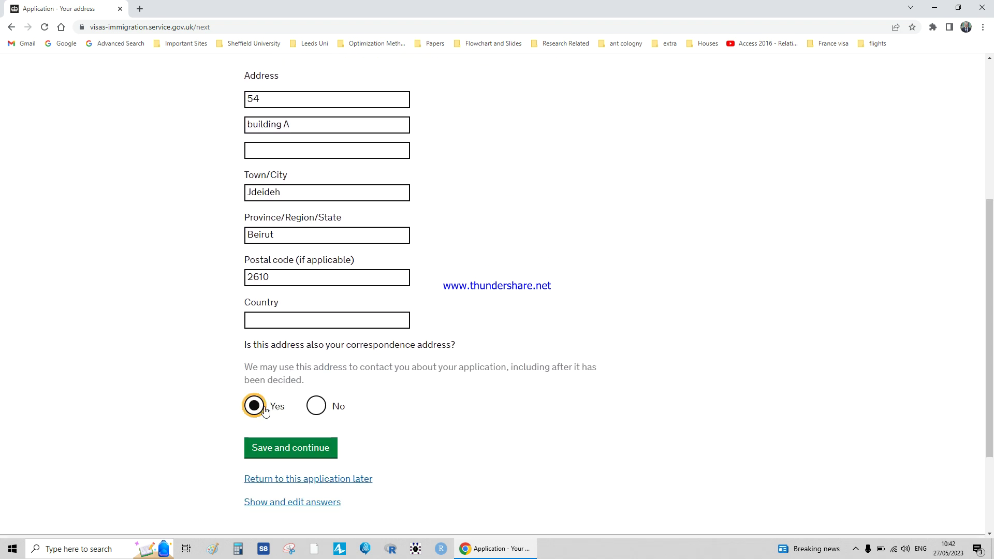
pyautogui.click(281, 448)
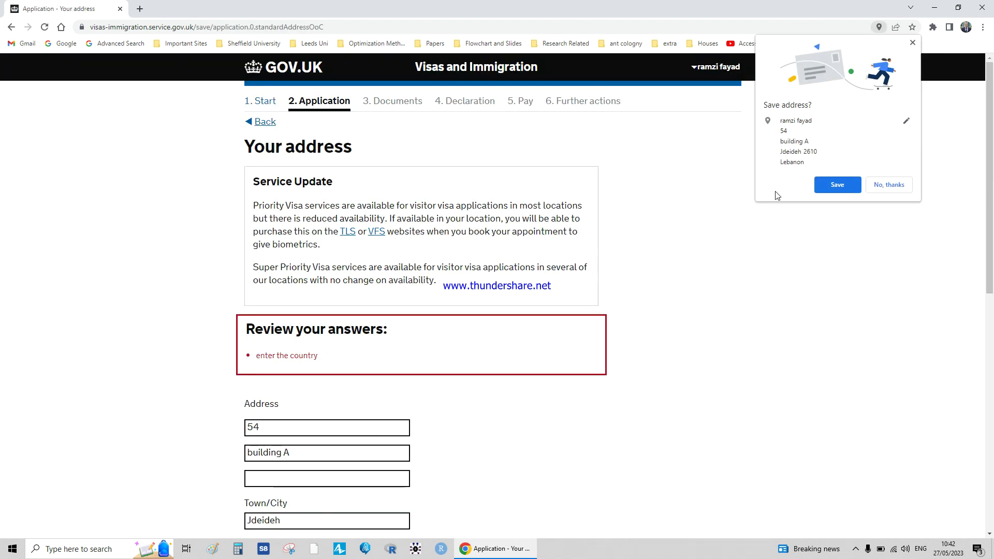
# Decline Chrome's address saving, pick Lebanon from the country suggestions, and submit the address
pyautogui.click(875, 186)
pyautogui.scroll(-1, 517, 268)
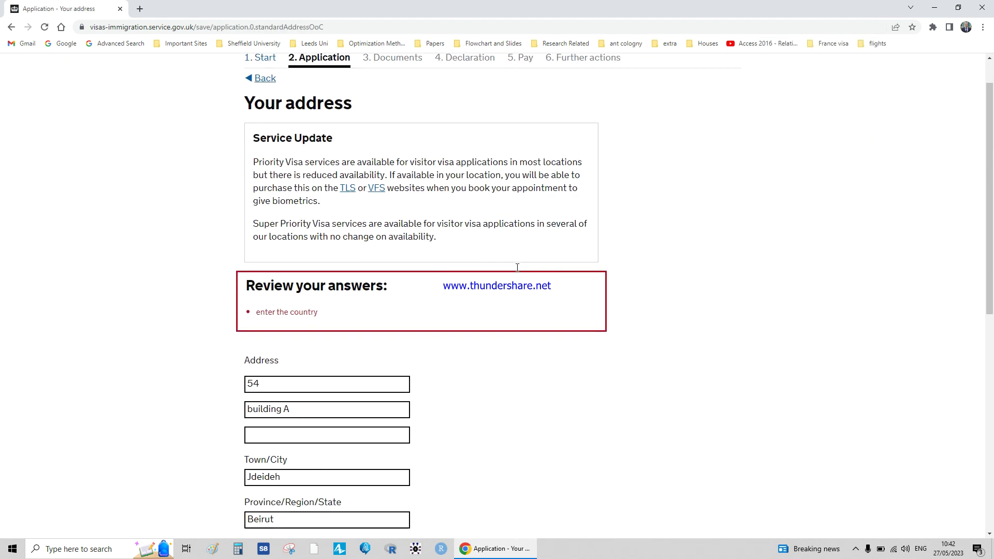
pyautogui.scroll(-3, 453, 273)
pyautogui.click(292, 465)
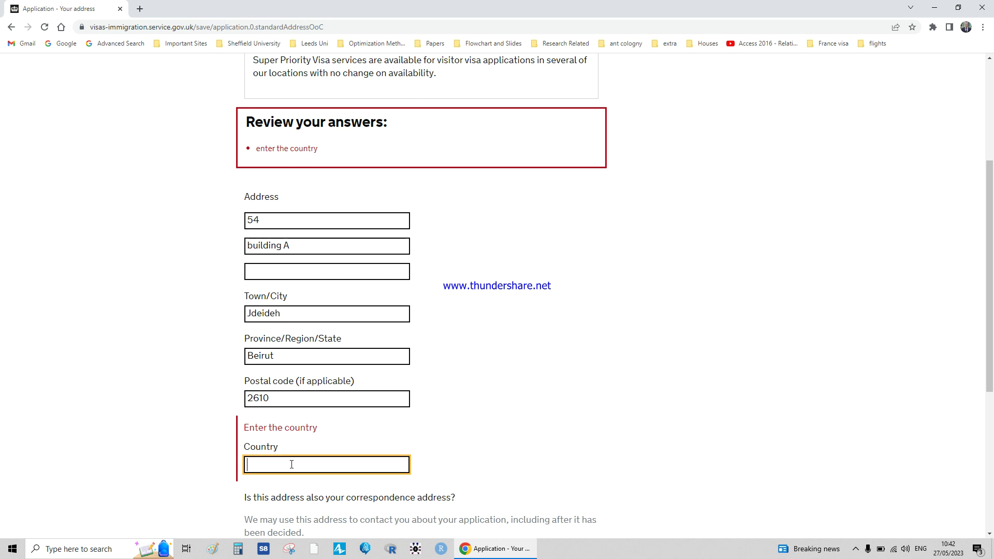
pyautogui.write('le')
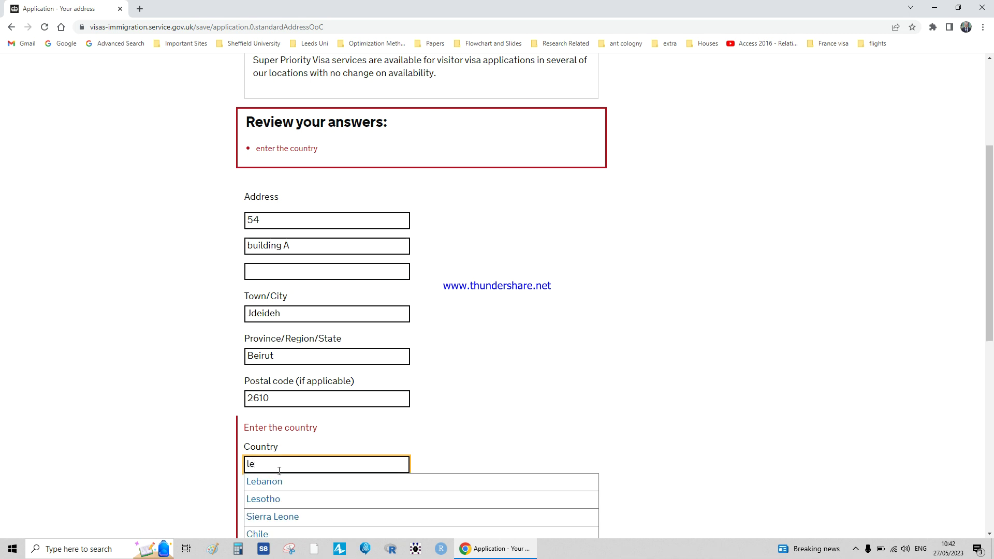
pyautogui.click(265, 481)
pyautogui.scroll(-3, 283, 462)
pyautogui.click(282, 446)
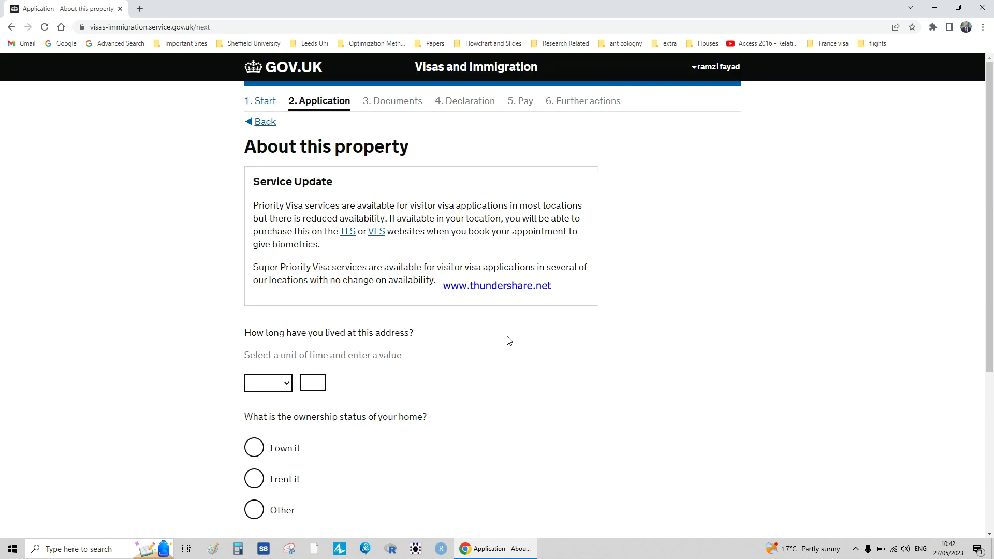
# Record 40 years living at the address in a home you own
pyautogui.scroll(-1, 503, 337)
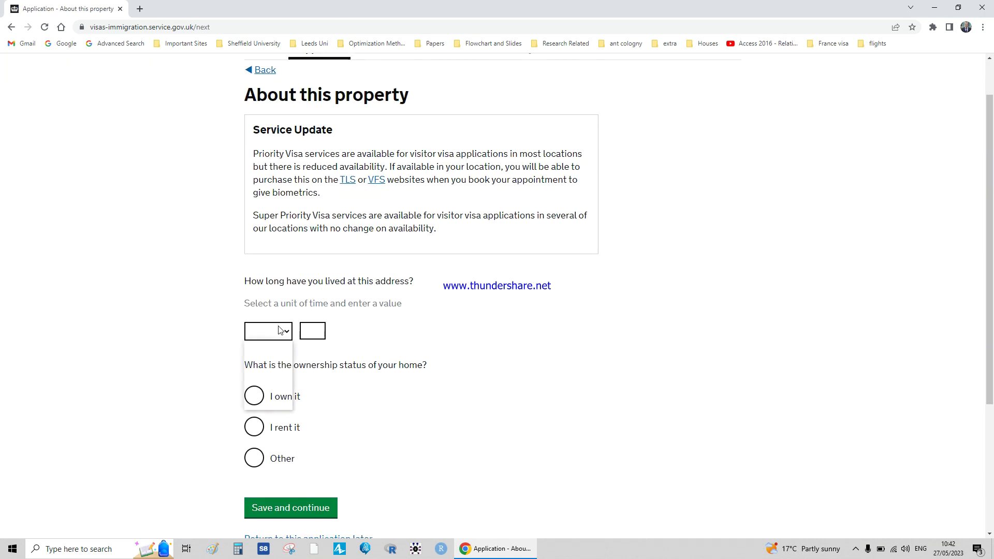
pyautogui.click(280, 331)
pyautogui.click(267, 400)
pyautogui.click(312, 334)
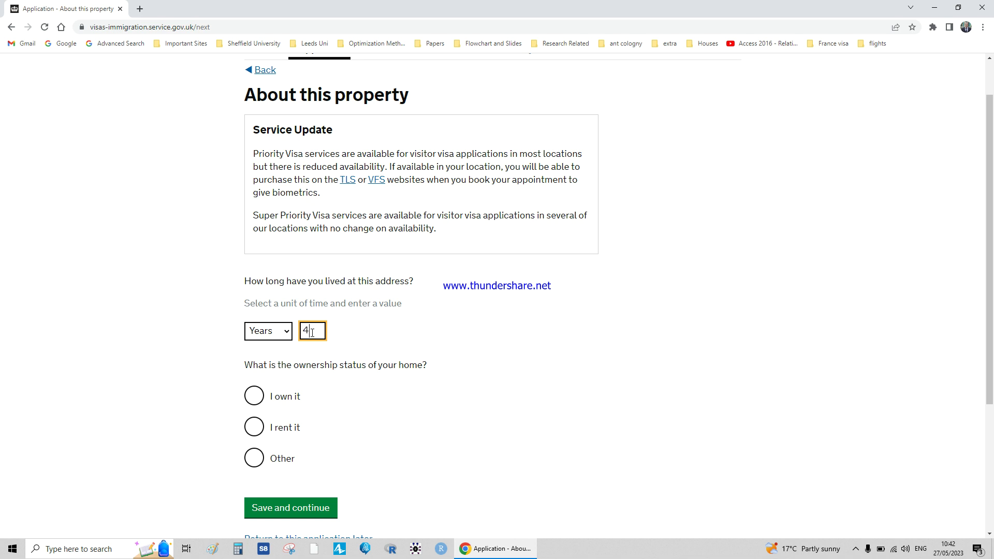
pyautogui.click(254, 396)
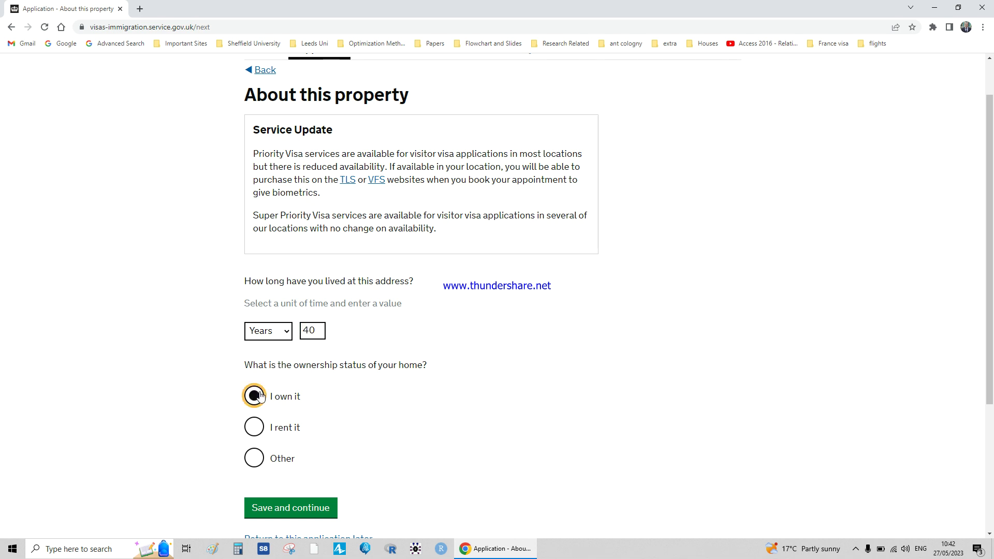
pyautogui.scroll(-3, 255, 396)
pyautogui.click(301, 363)
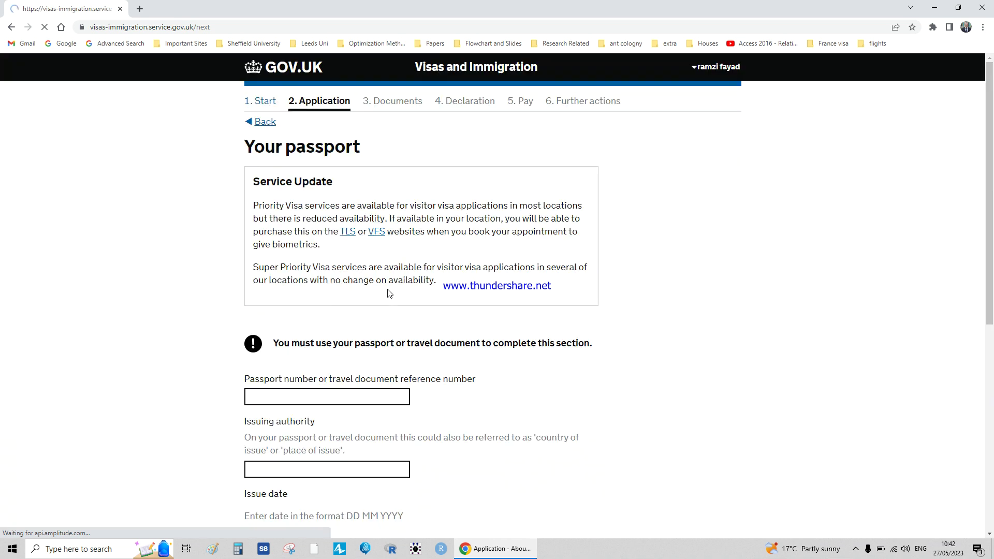
# Enter passport number LR3456789 with Lebanon as the issuing authority
pyautogui.scroll(-2, 386, 267)
pyautogui.click(302, 296)
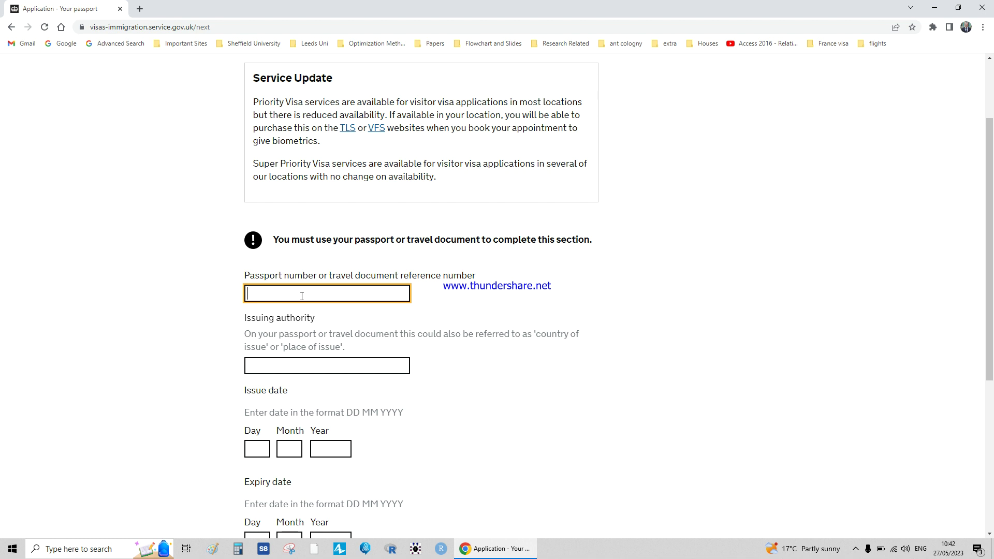
pyautogui.click(306, 364)
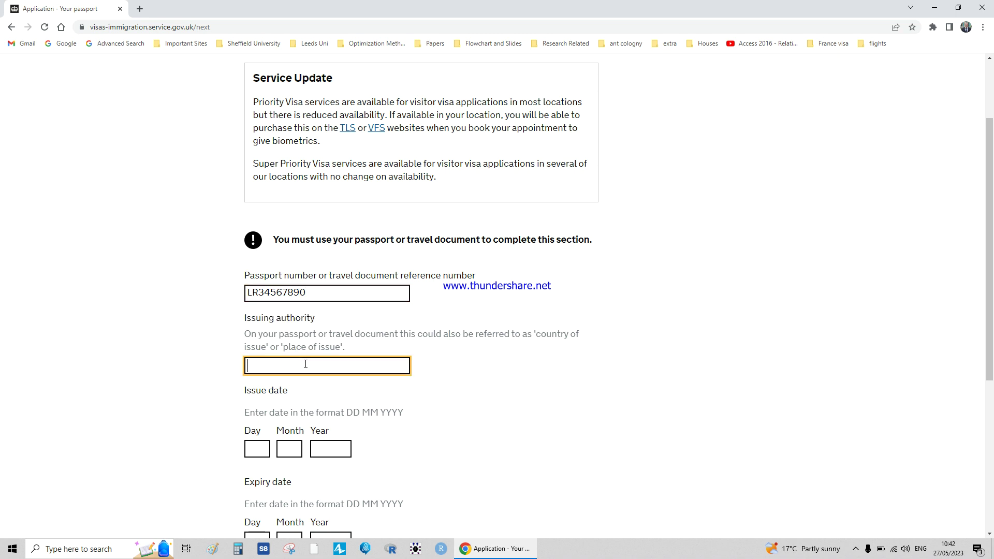
pyautogui.write('LEB')
pyautogui.press('BackSpace')
pyautogui.press('BackSpace')
pyautogui.press('BackSpace')
pyautogui.write('Leb')
pyautogui.scroll(-2, 252, 331)
# Set passport issue date 1/1/2022 and expiry 1/1/2031, then save the passport details
pyautogui.click(258, 347)
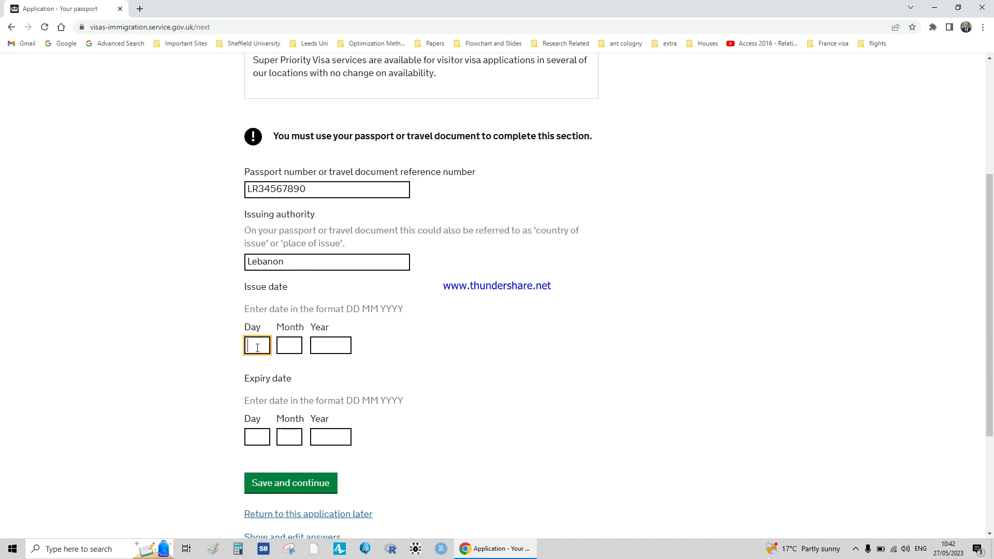
pyautogui.write('1')
pyautogui.click(293, 343)
pyautogui.click(319, 345)
pyautogui.write('2022')
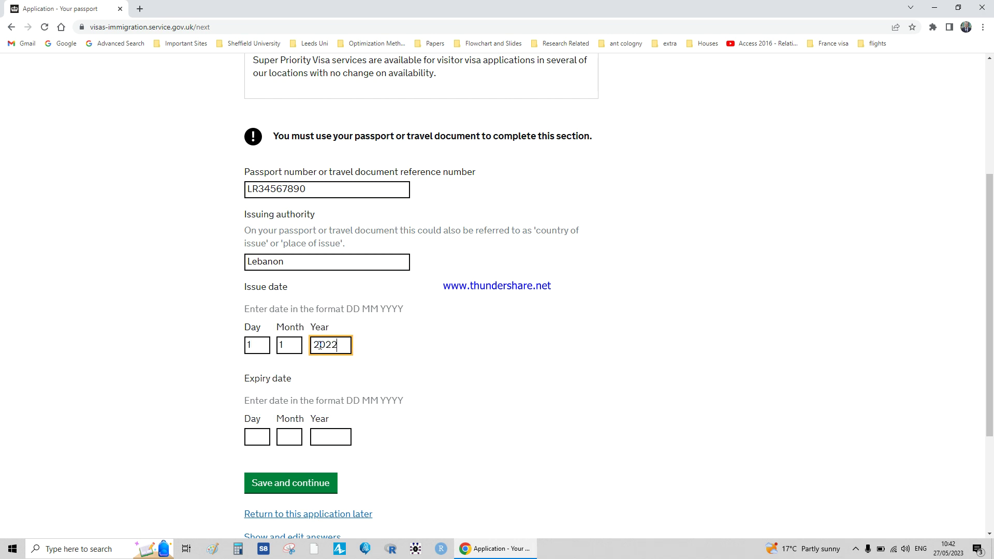
pyautogui.click(262, 435)
pyautogui.write('1')
pyautogui.press('Tab')
pyautogui.write('1')
pyautogui.press('Tab')
pyautogui.write('203')
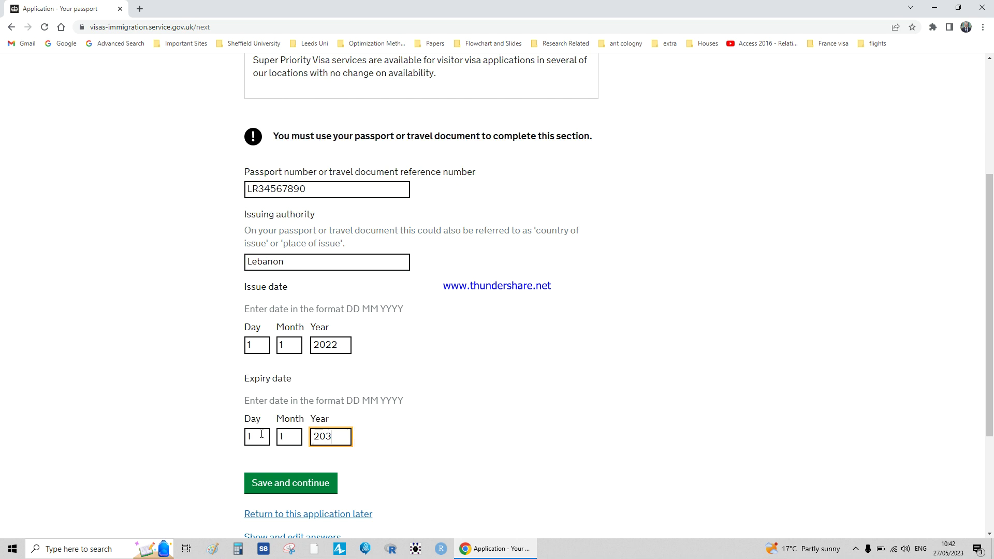
pyautogui.scroll(-1, 263, 434)
pyautogui.click(286, 432)
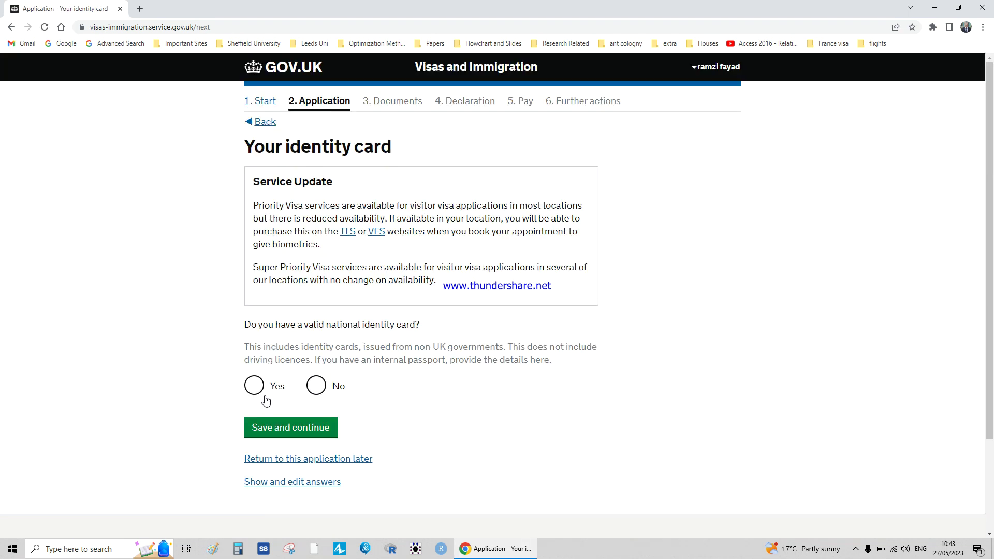
# Answer No to having an identity card, then choose Lebanon as nationality and birth country
pyautogui.click(312, 389)
pyautogui.click(310, 426)
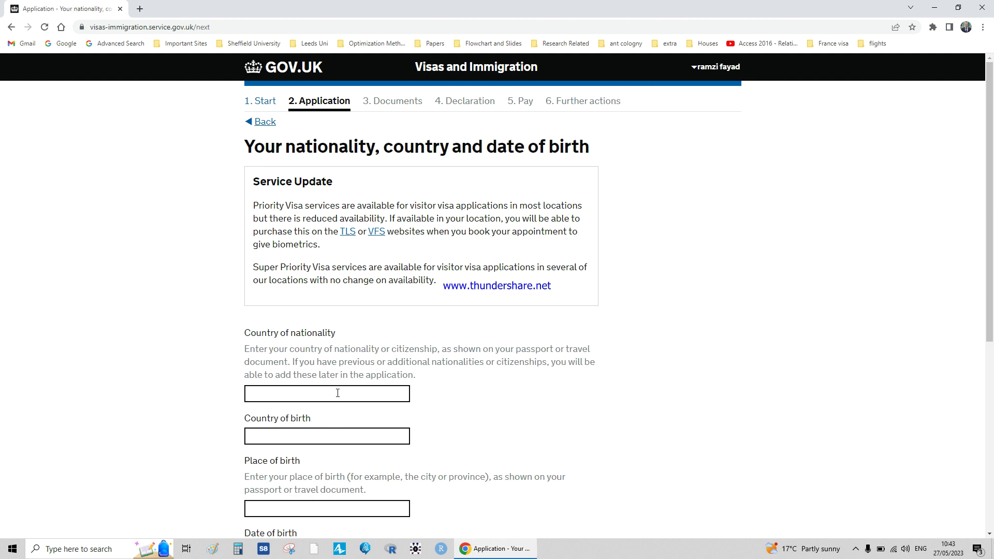
pyautogui.scroll(-1, 338, 393)
pyautogui.click(296, 345)
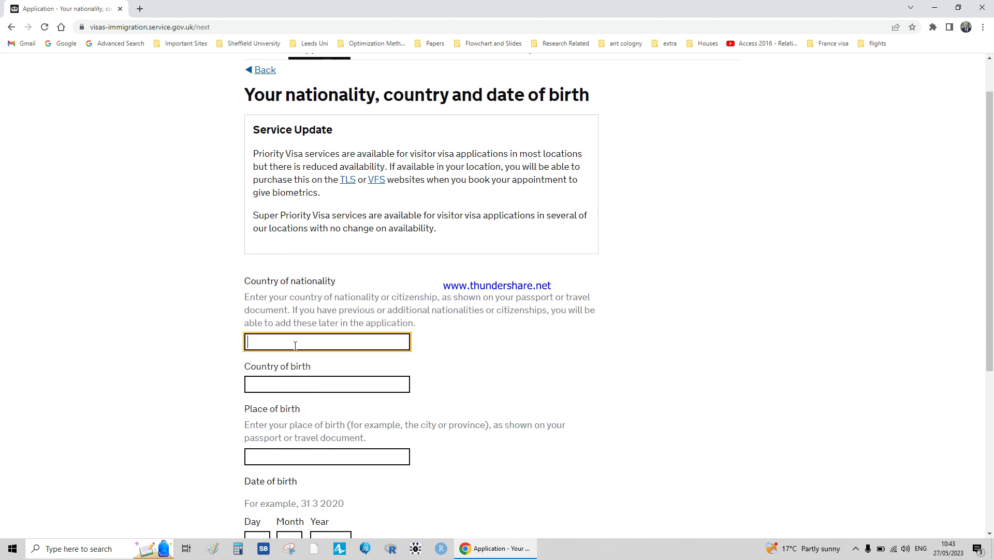
pyautogui.write('Leb')
pyautogui.click(286, 357)
pyautogui.click(272, 388)
pyautogui.write('leba')
pyautogui.click(259, 400)
# Enter Beirut as the place of birth
pyautogui.click(274, 451)
pyautogui.write('lebanon')
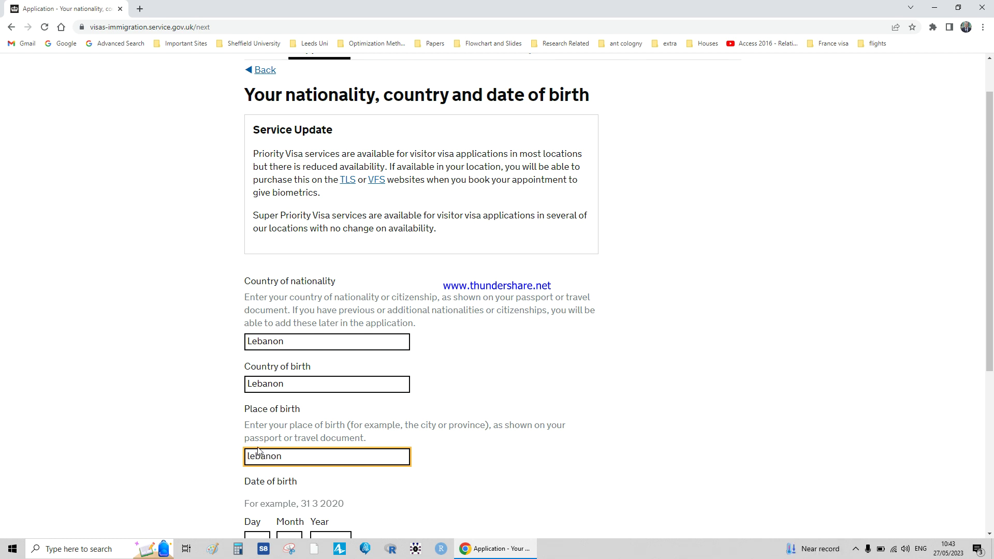
pyautogui.scroll(-1, 278, 425)
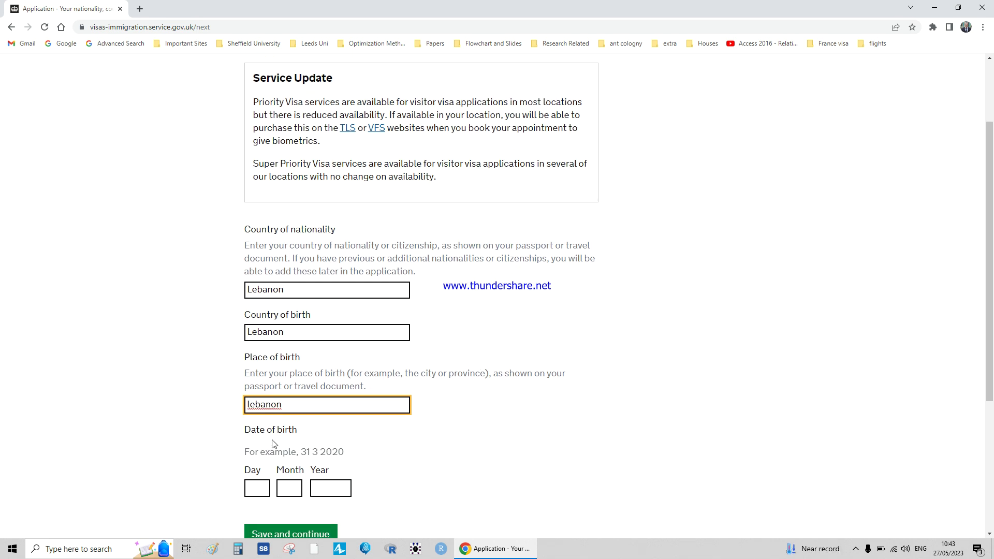
pyautogui.moveTo(296, 409); pyautogui.dragTo(238, 410)
pyautogui.write('Lebanon')
pyautogui.moveTo(300, 404); pyautogui.dragTo(193, 389)
pyautogui.write('Beirut')
# Enter date of birth 1/1/1985 and save the nationality and birth details
pyautogui.scroll(-2, 228, 360)
pyautogui.click(255, 380)
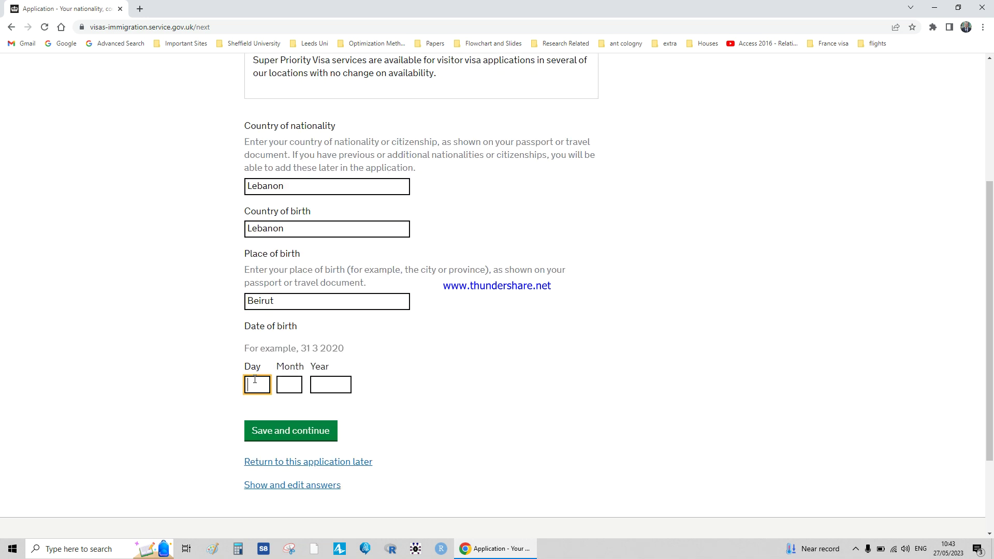
pyautogui.click(289, 392)
pyautogui.write('1')
pyautogui.click(328, 386)
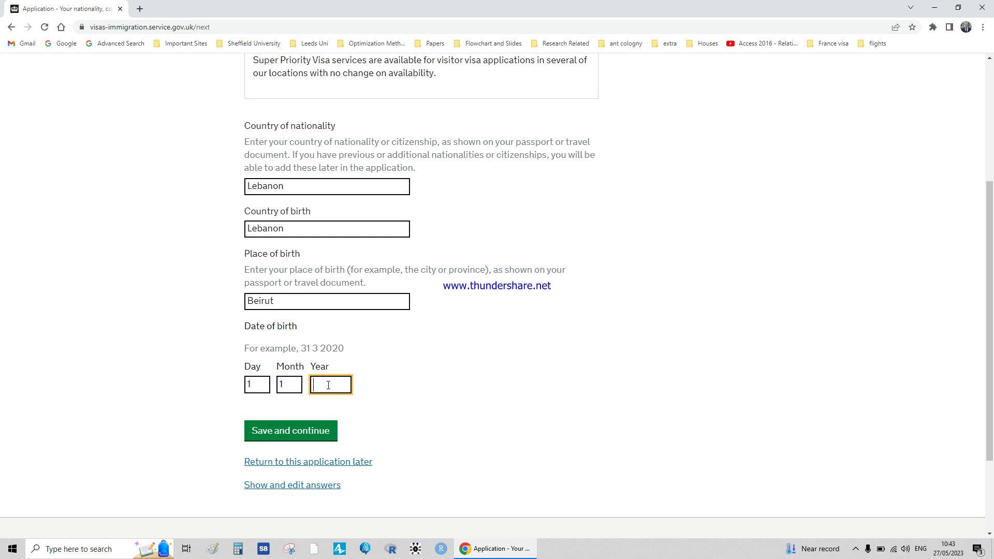
pyautogui.write('1985')
pyautogui.click(292, 431)
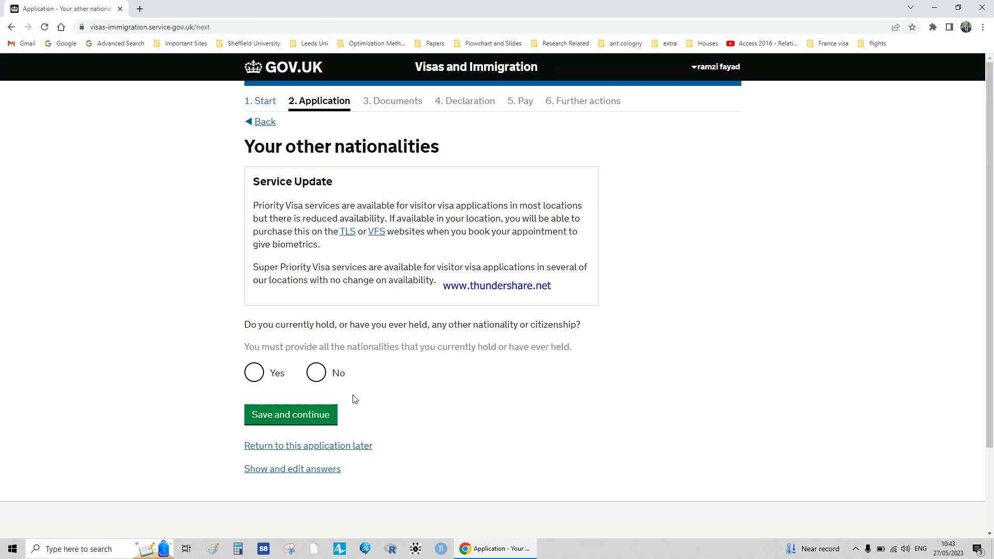
# Answer No to other nationalities and set the employment status to Unemployed
pyautogui.click(316, 373)
pyautogui.click(308, 415)
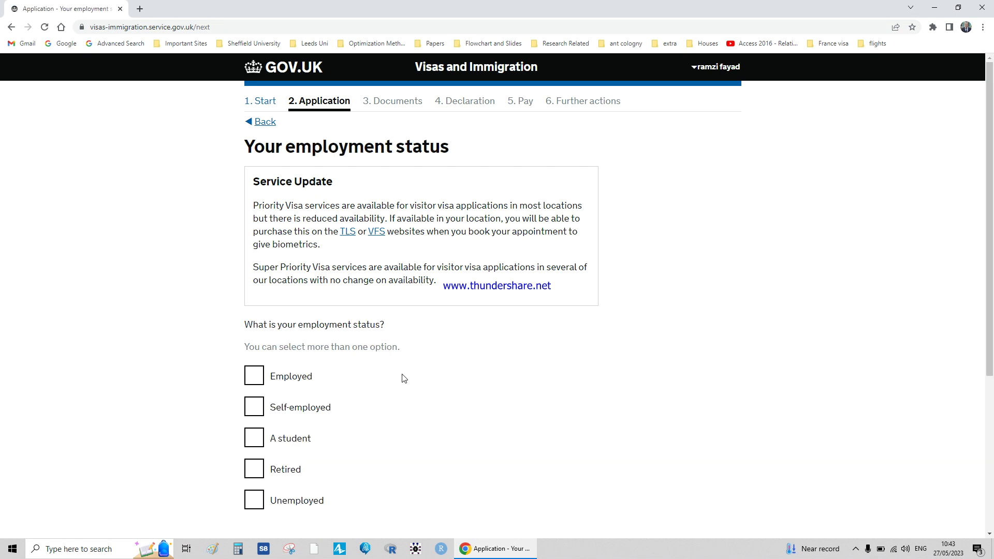
pyautogui.scroll(-2, 402, 364)
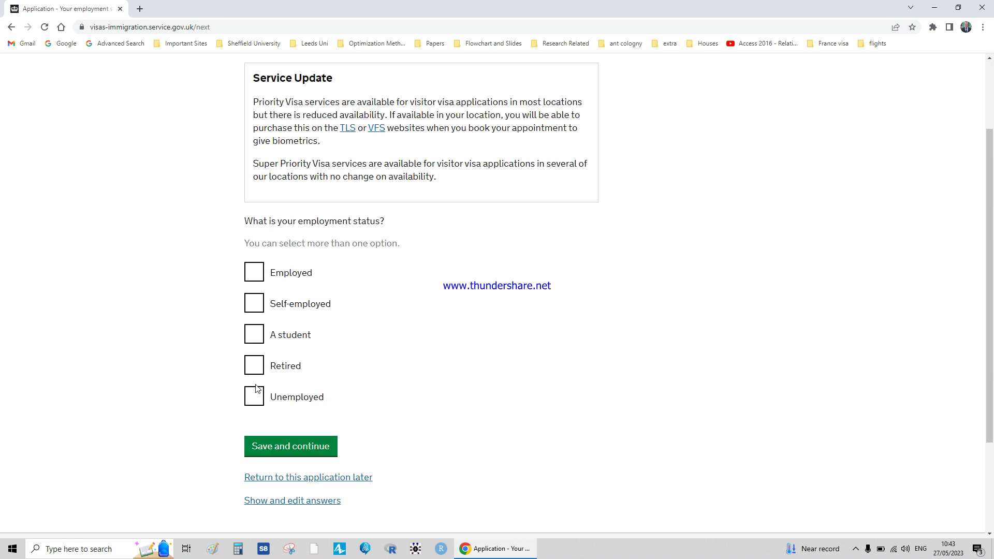
pyautogui.click(259, 401)
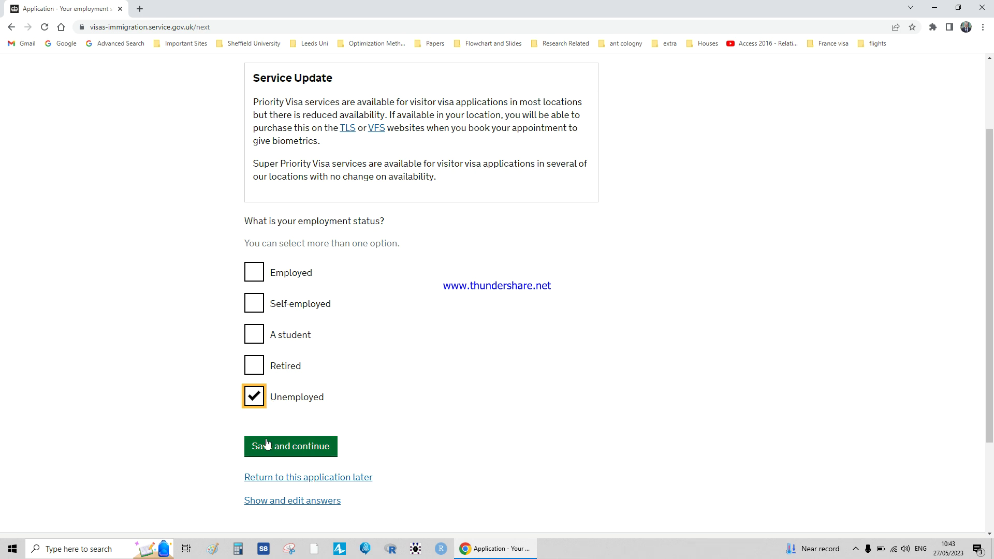
pyautogui.click(289, 451)
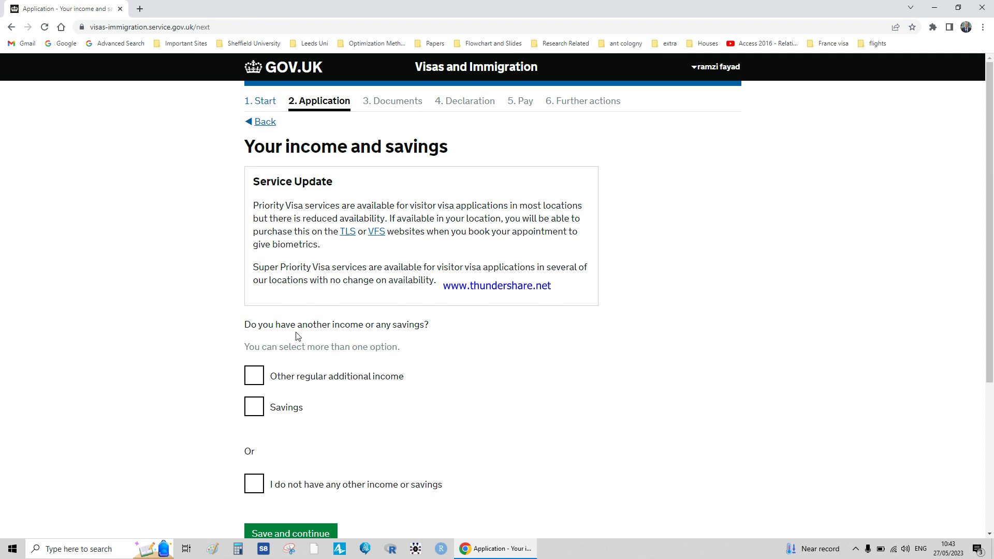
# Declare savings of 10000 GBP as a source of money
pyautogui.click(262, 398)
pyautogui.scroll(-2, 261, 398)
pyautogui.click(279, 365)
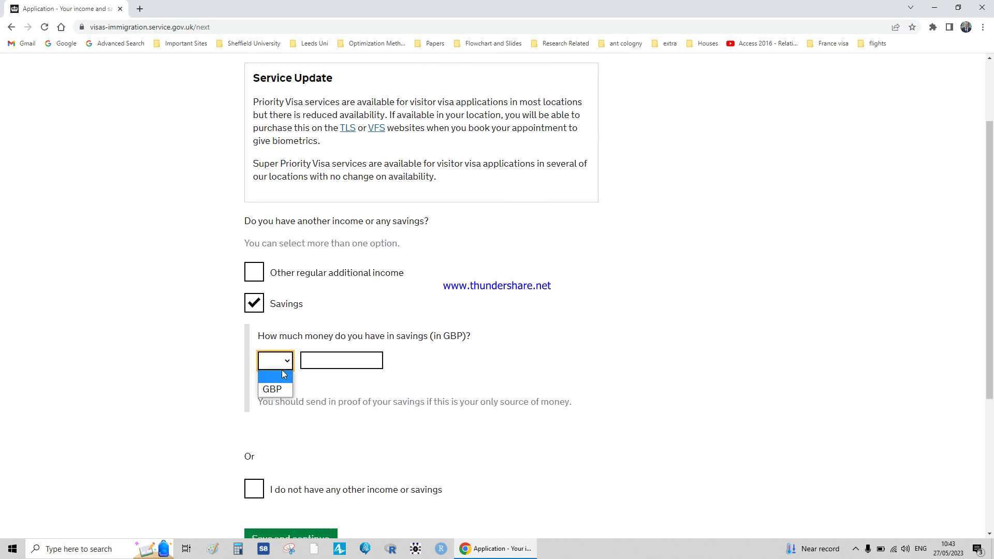
pyautogui.click(279, 389)
pyautogui.click(310, 362)
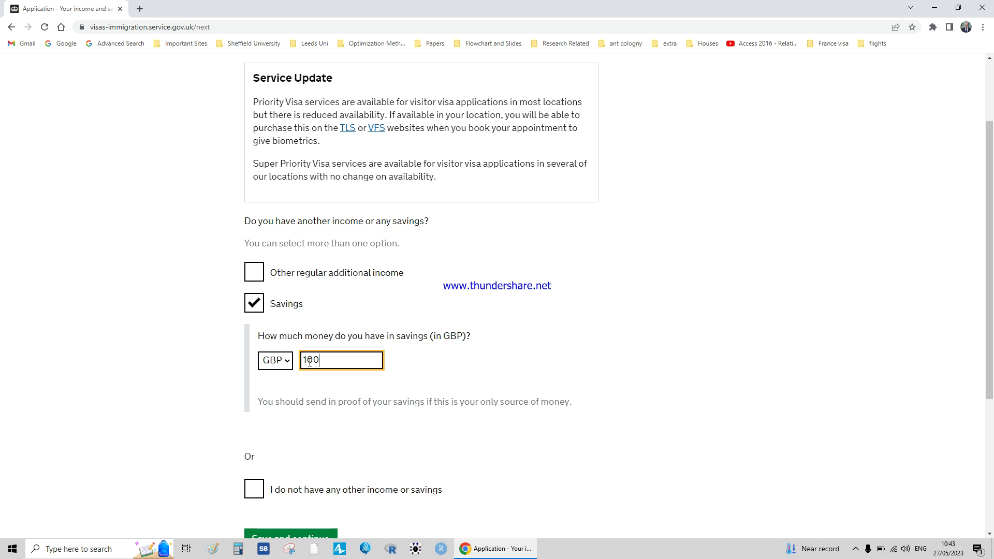
pyautogui.scroll(-1, 310, 360)
# Submit the savings answers and enter £6000 as the planned visit spending
pyautogui.click(289, 487)
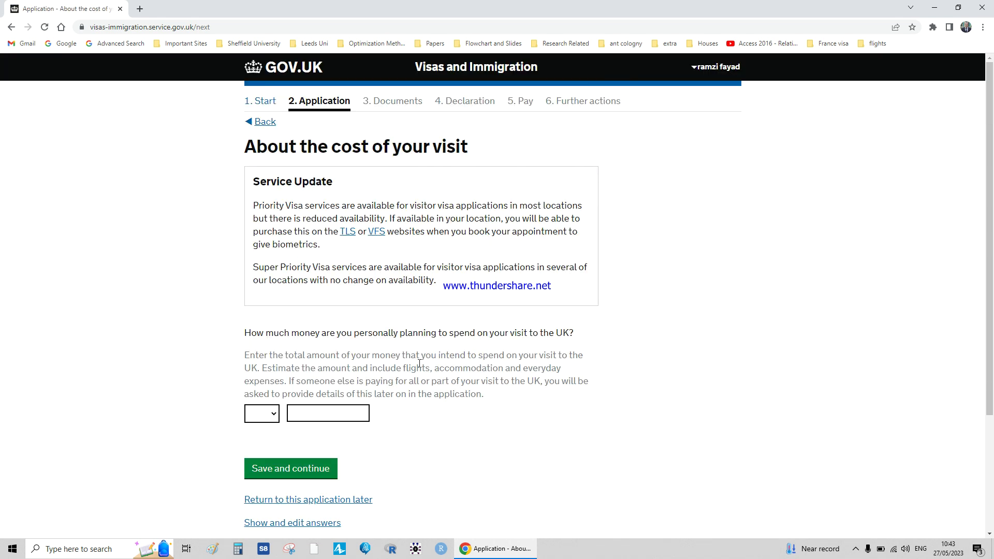
pyautogui.scroll(-1, 419, 365)
pyautogui.click(262, 361)
pyautogui.click(259, 386)
pyautogui.click(310, 363)
pyautogui.write('2000')
pyautogui.press('Home')
pyautogui.hotkey('shift', 'Right')
pyautogui.write('6')
pyautogui.click(295, 410)
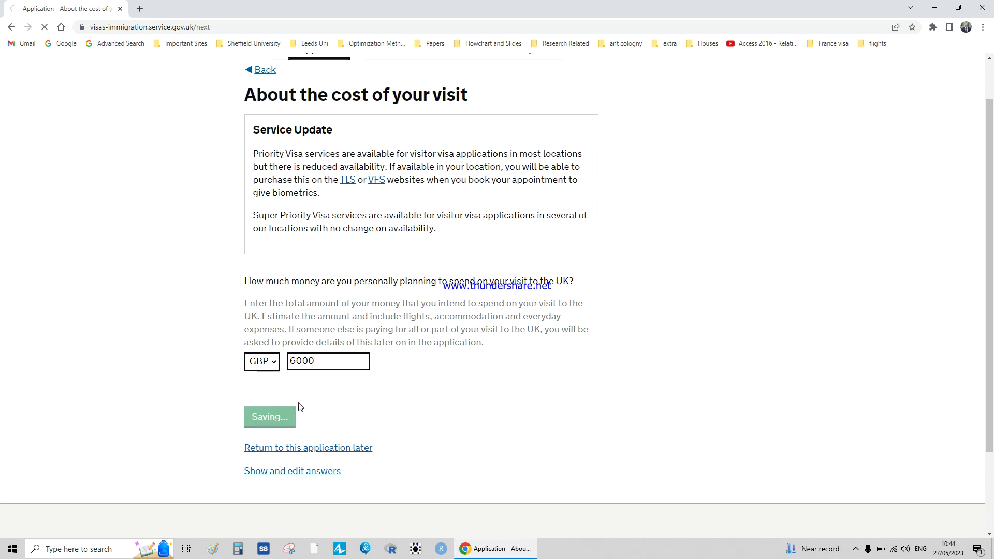
# Set monthly spending to £500 GBP and answer No to the follow-up question
pyautogui.click(274, 389)
pyautogui.click(261, 413)
pyautogui.click(301, 388)
pyautogui.write('500')
pyautogui.click(291, 442)
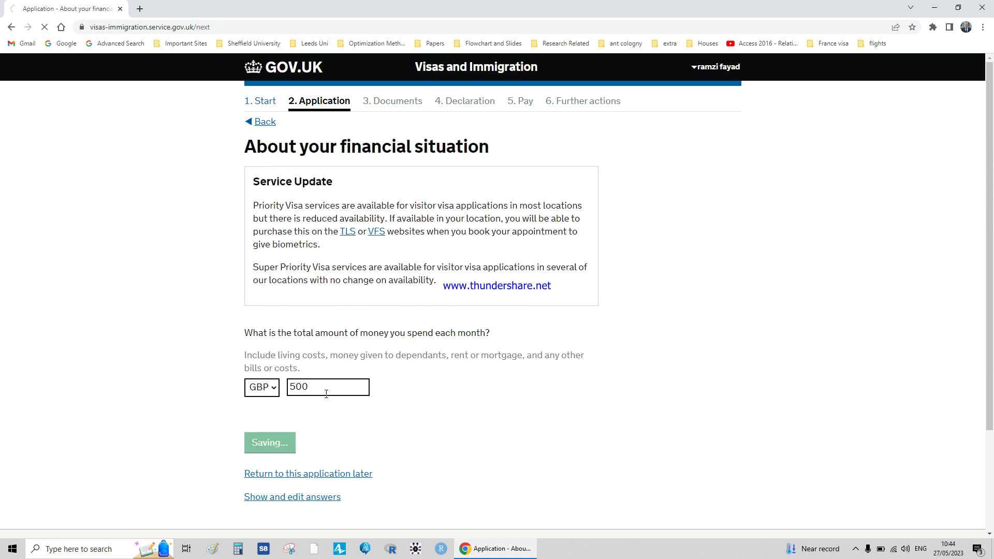
pyautogui.click(316, 386)
pyautogui.click(310, 429)
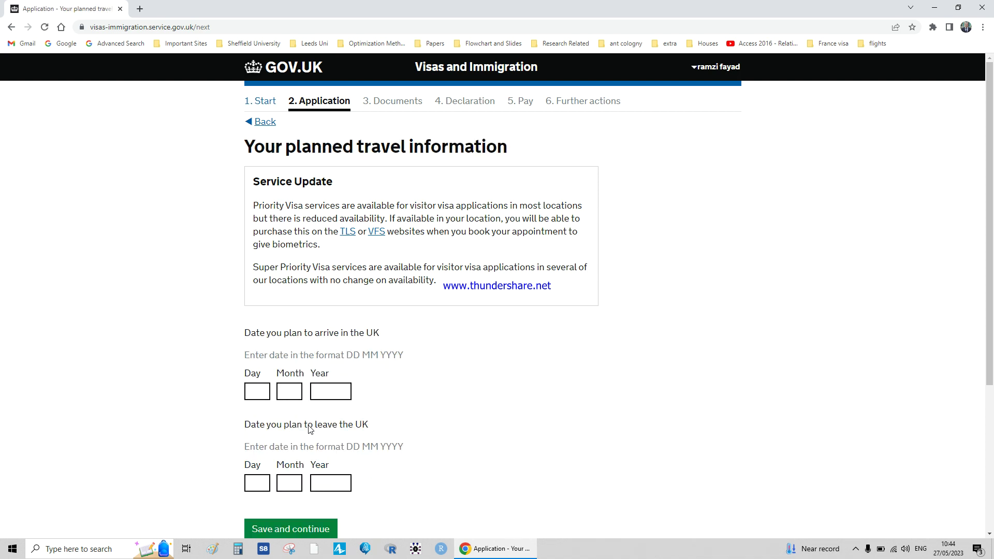
# Save arrival 1/8/2023 and departure 15/8/2023, then choose English as the spoken language
pyautogui.scroll(-2, 269, 373)
pyautogui.click(262, 291)
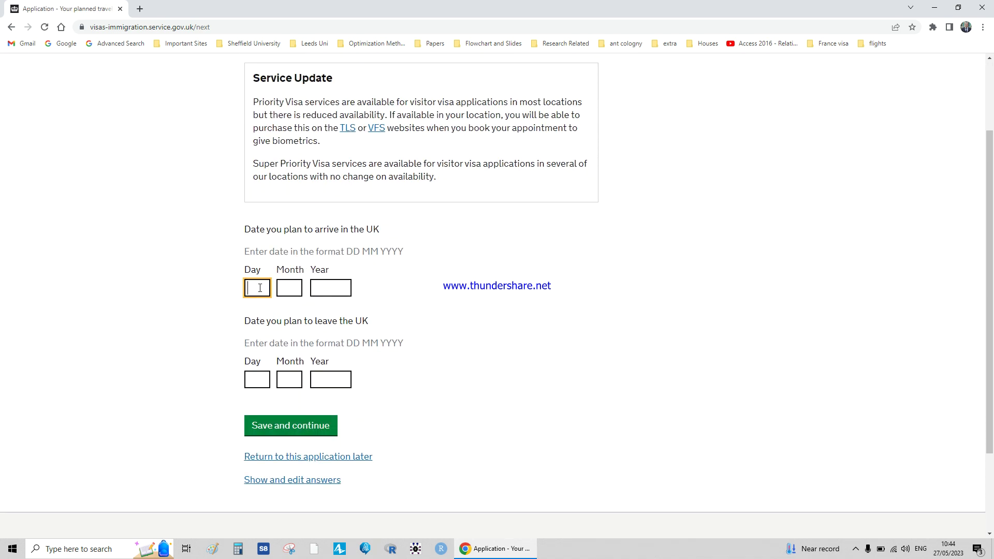
pyautogui.write('1')
pyautogui.click(291, 290)
pyautogui.write('8')
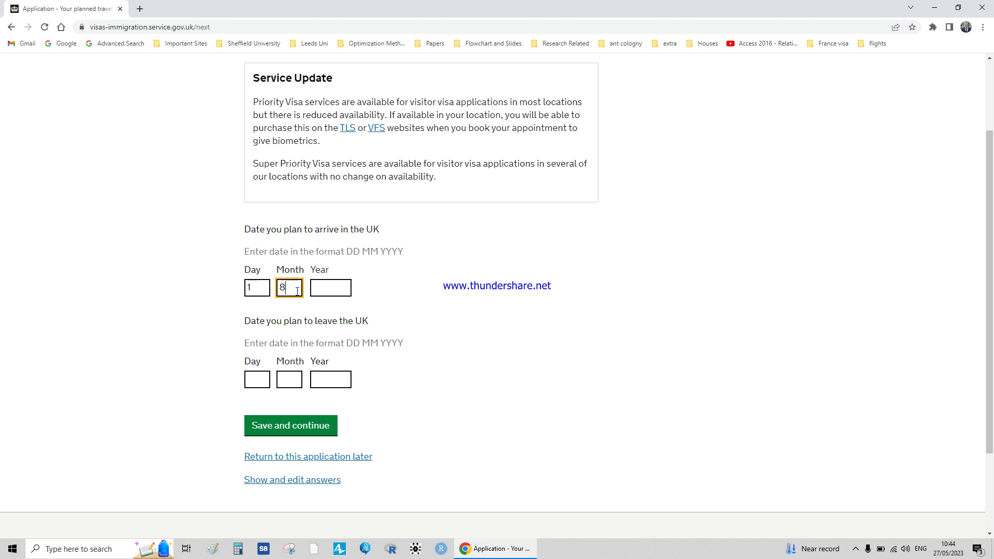
pyautogui.moveTo(300, 291); pyautogui.dragTo(273, 285)
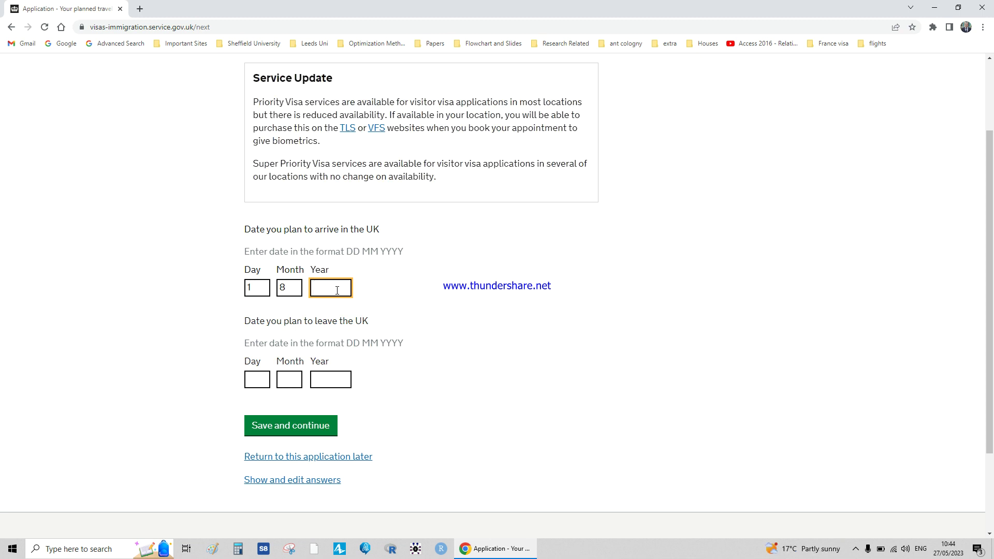
pyautogui.click(258, 379)
pyautogui.write('15')
pyautogui.click(286, 381)
pyautogui.click(322, 382)
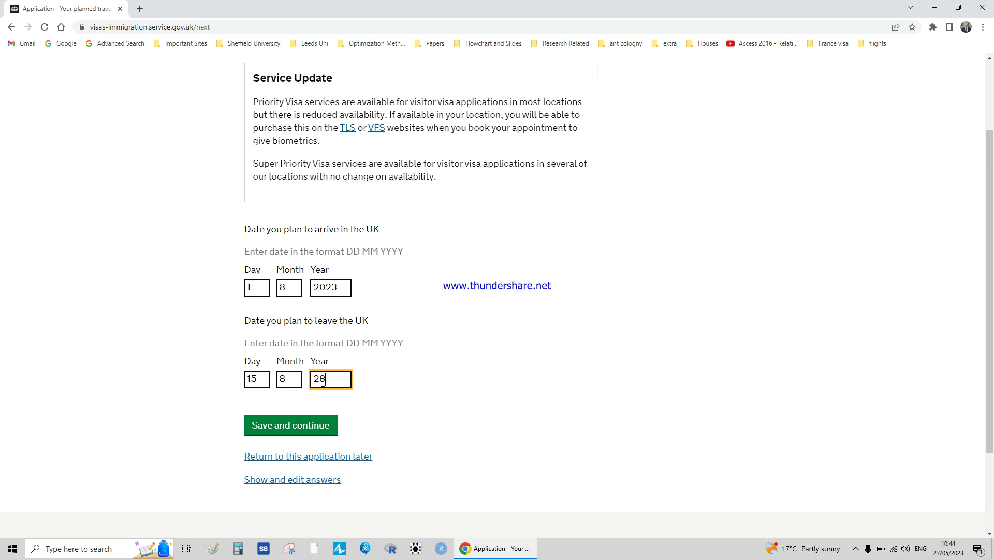
pyautogui.click(321, 426)
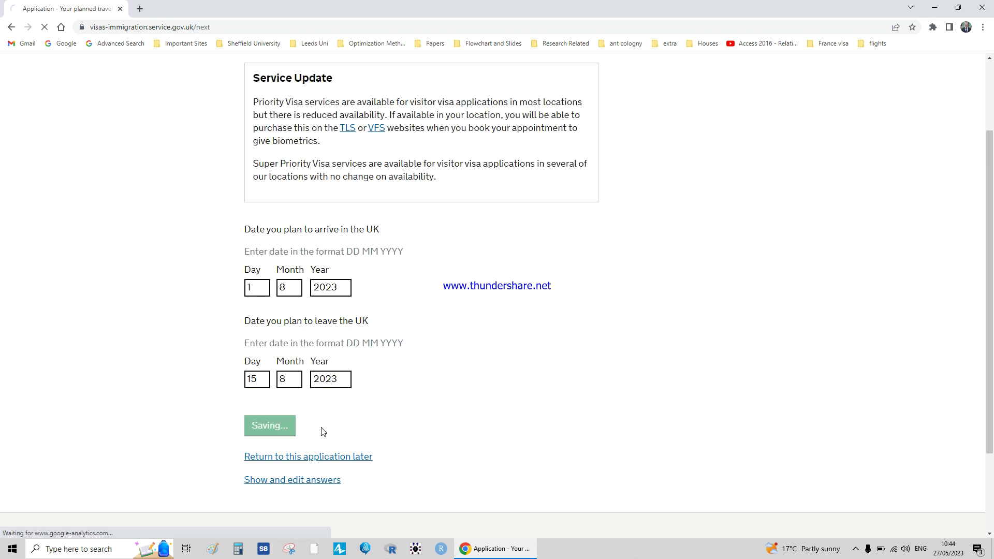
pyautogui.click(255, 368)
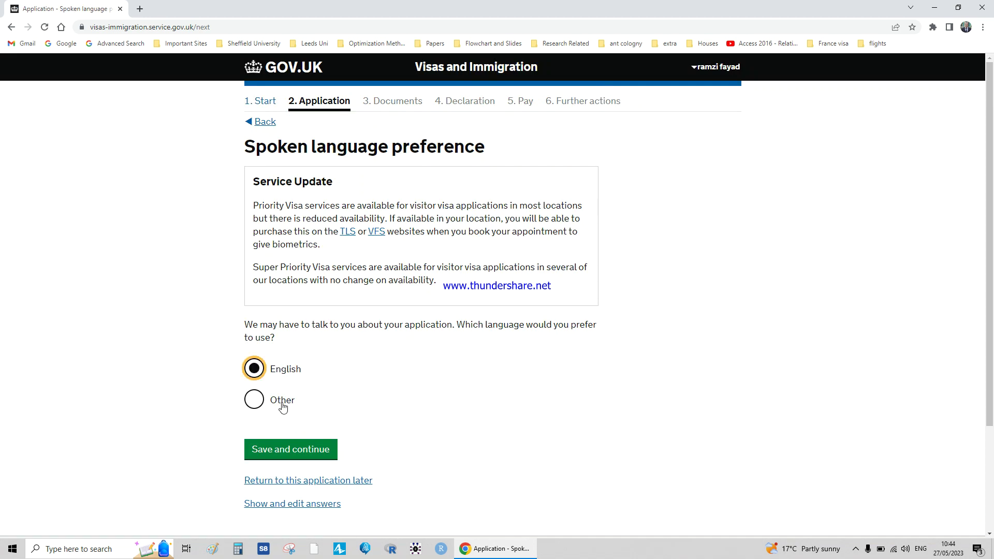
# Save English, then choose Tourism as the main reason and Visiting family as the holiday reason
pyautogui.click(297, 449)
pyautogui.click(856, 550)
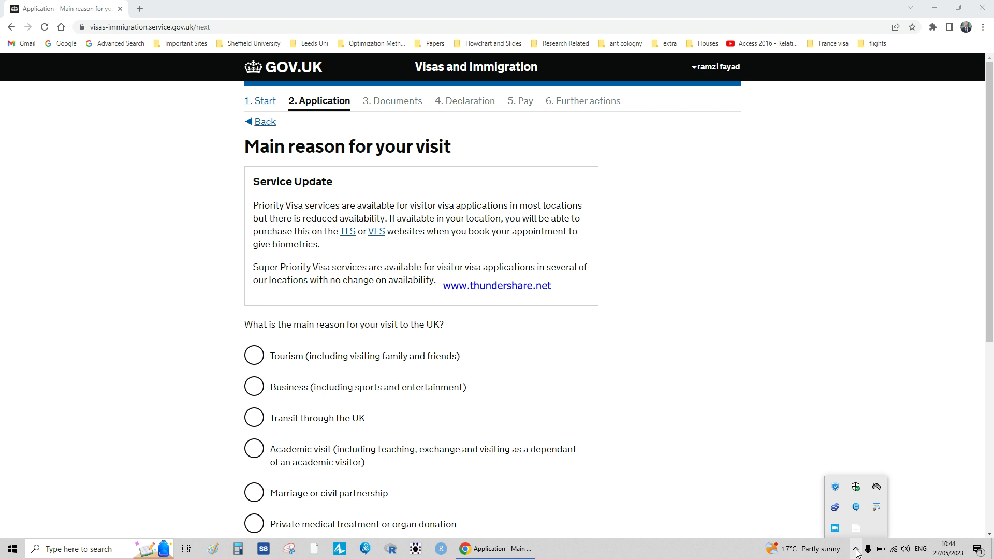
pyautogui.click(840, 528)
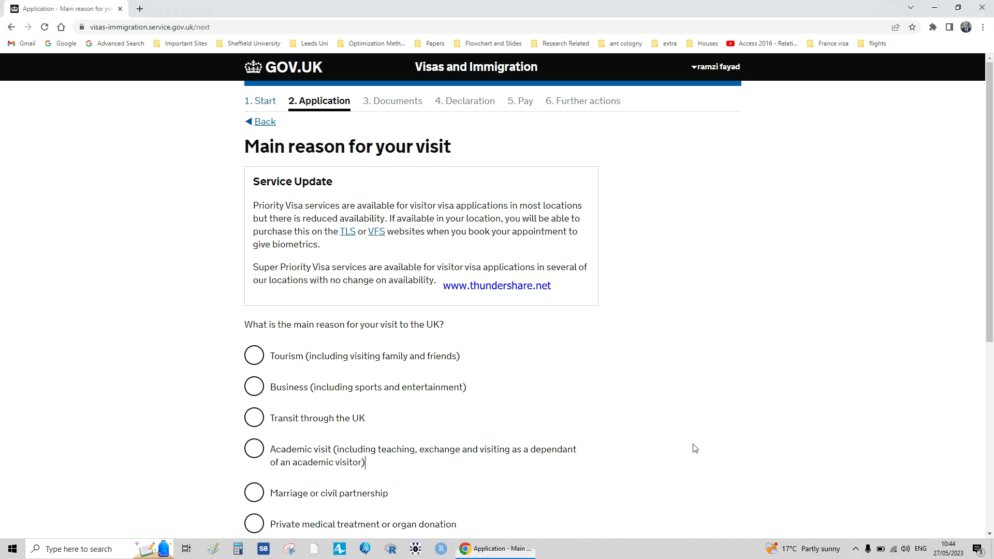
pyautogui.click(266, 358)
pyautogui.scroll(-5, 265, 359)
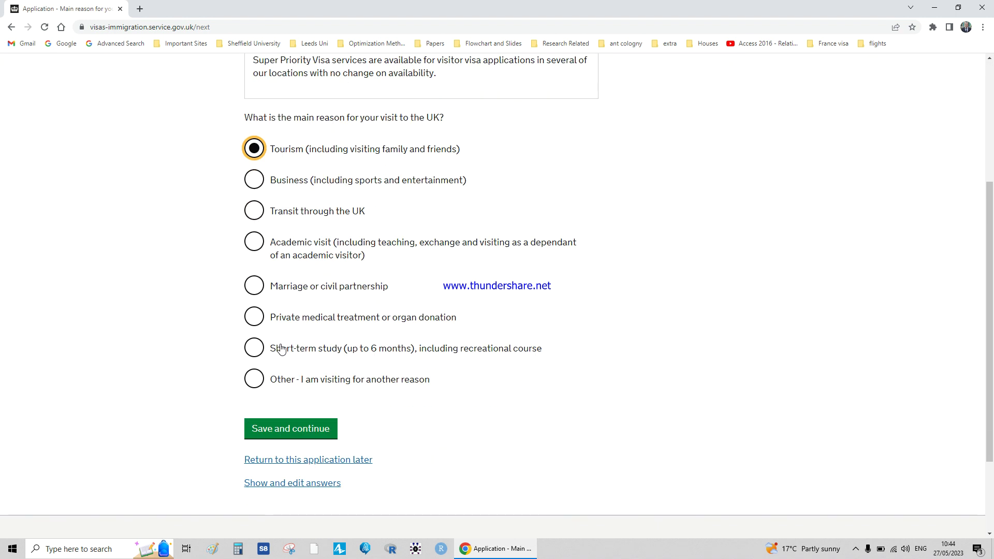
pyautogui.click(279, 381)
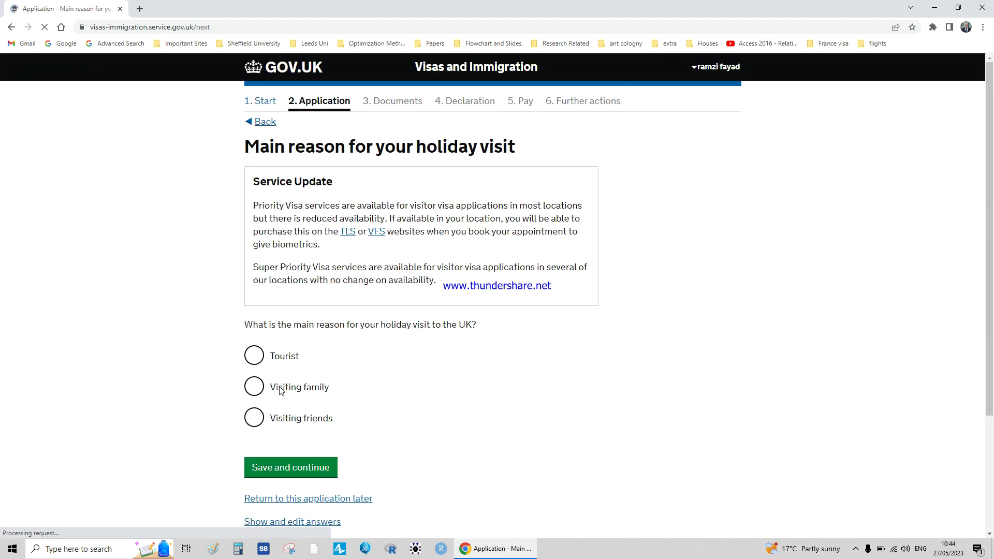
pyautogui.click(258, 390)
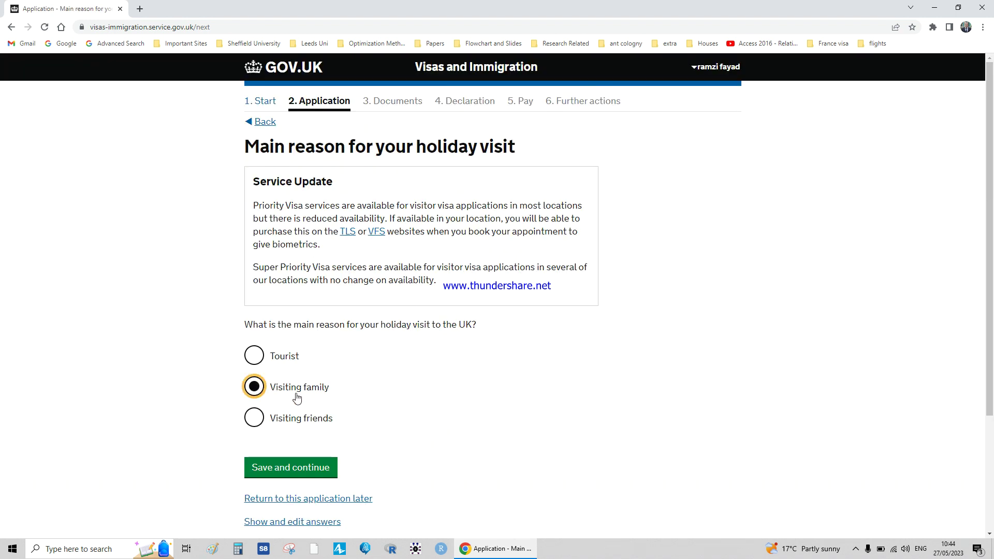
pyautogui.click(293, 466)
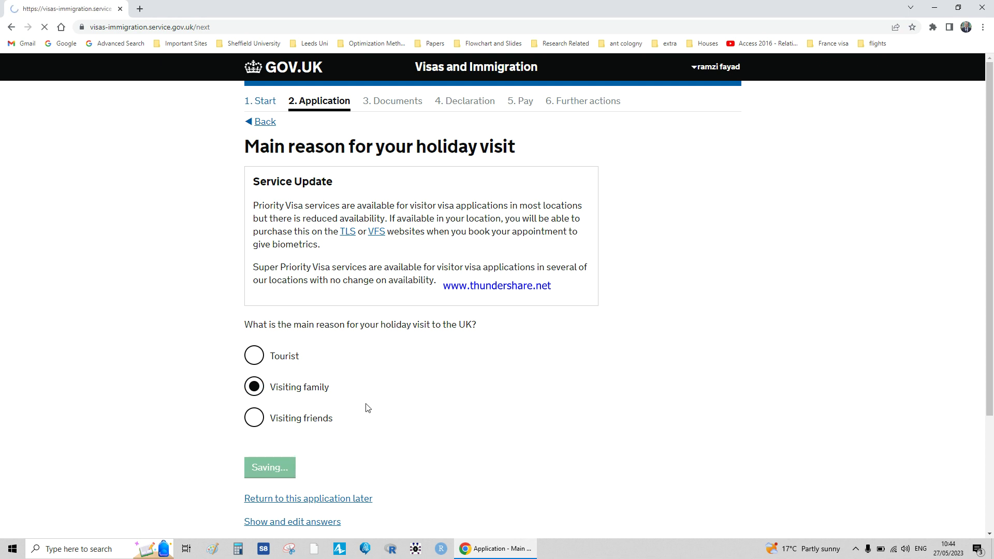
# Describe the trip as visiting family for a few weeks and travelling around the country
pyautogui.scroll(-2, 324, 330)
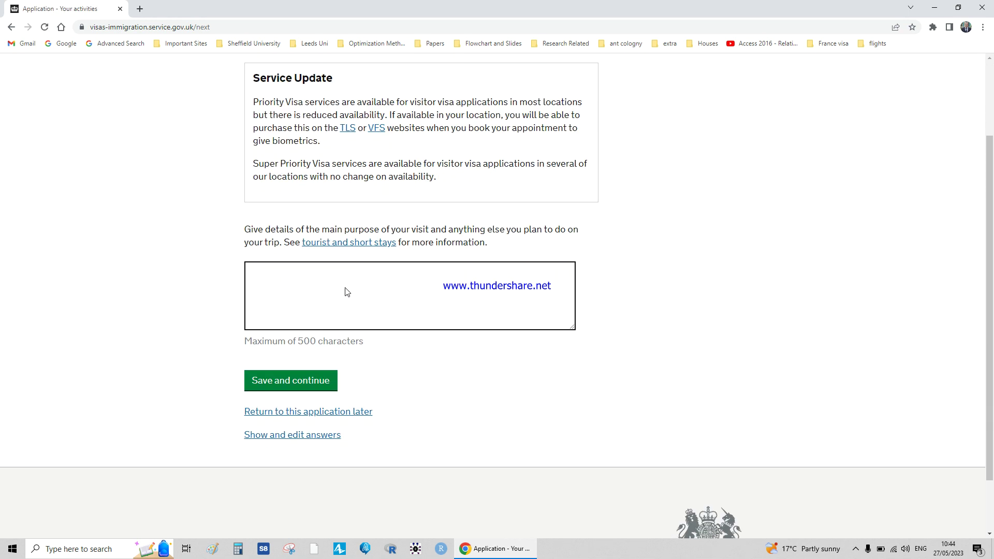
pyautogui.click(352, 286)
pyautogui.click(286, 380)
pyautogui.scroll(-3, 288, 385)
pyautogui.click(316, 327)
pyautogui.write('i am f')
pyautogui.write('ravelling to th')
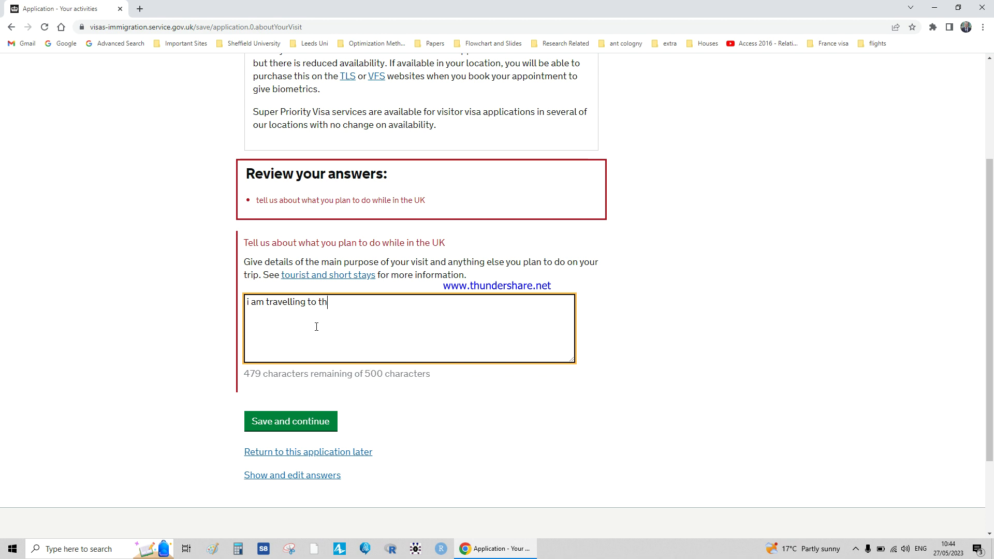
pyautogui.write('e uk , to visit my s')
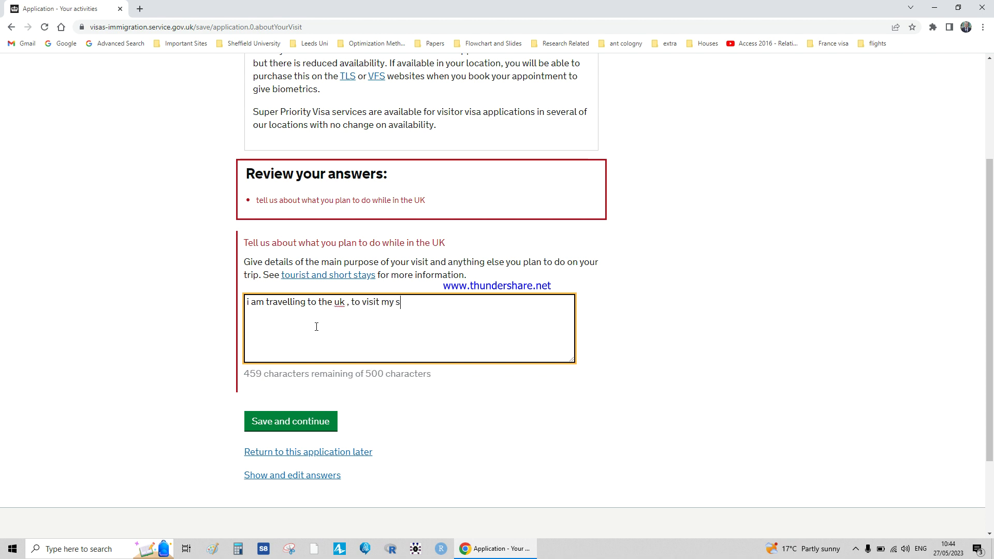
pyautogui.press('BackSpace')
pyautogui.write('family and l')
pyautogui.write(' am pp=')
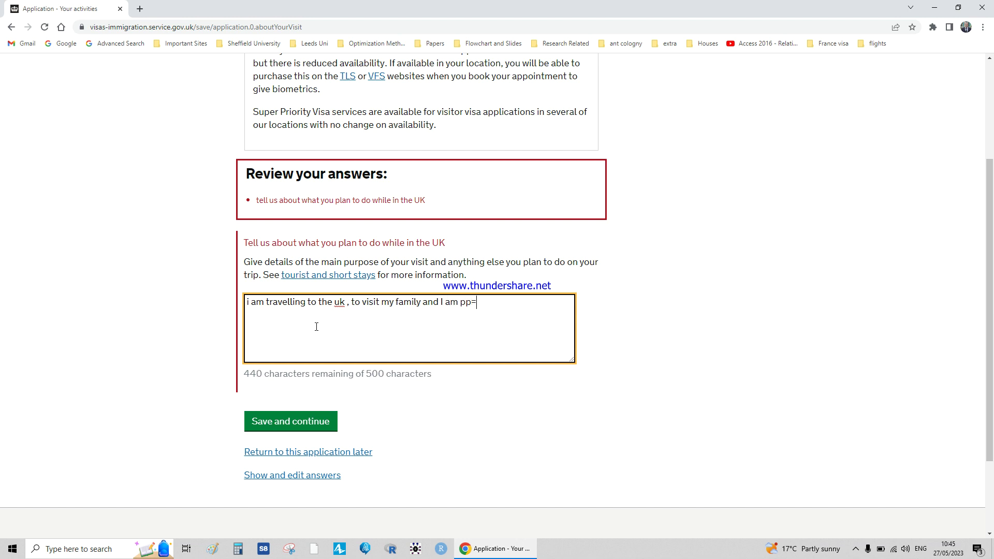
pyautogui.press('BackSpace')
pyautogui.press('BackSpace')
pyautogui.write('lanning to spe')
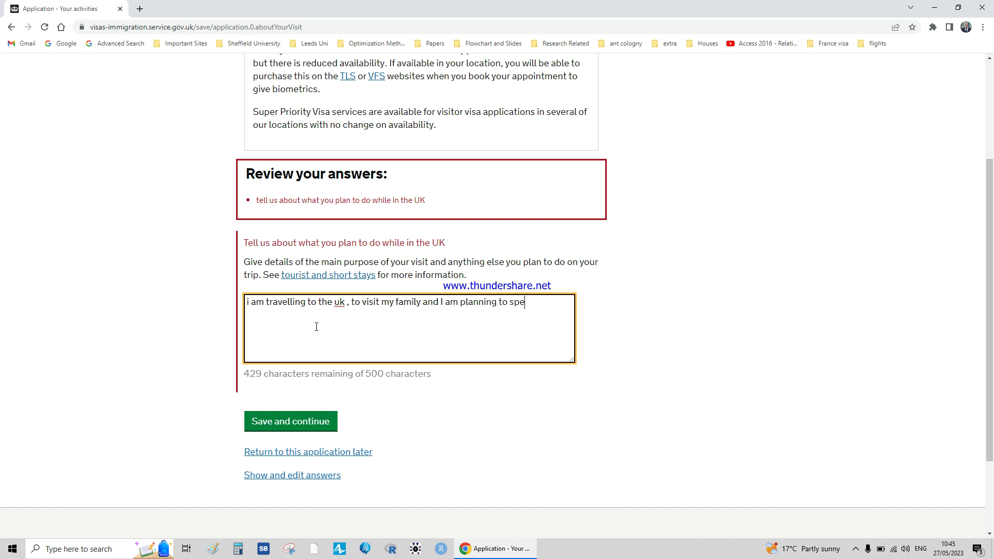
pyautogui.write('nd few weeks and ')
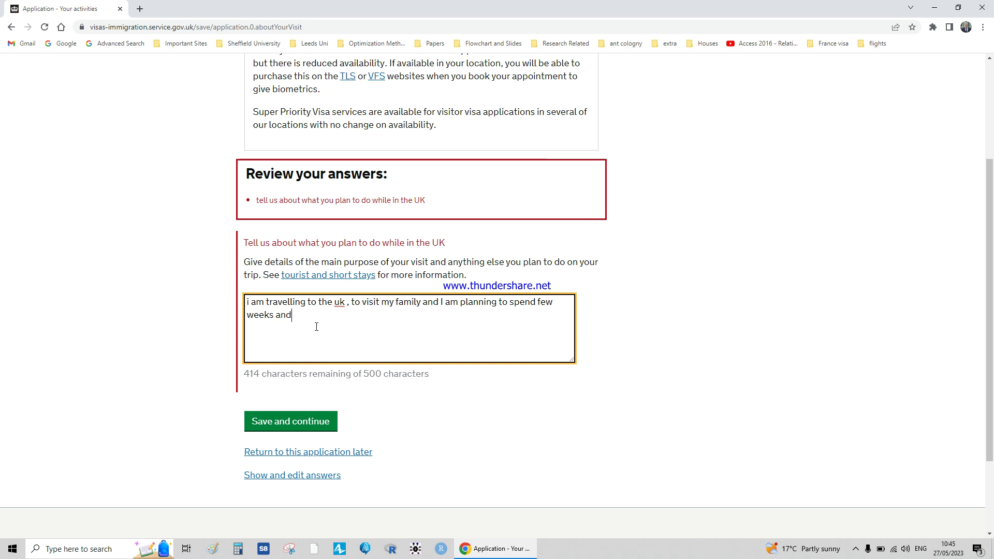
pyautogui.write('trvel')
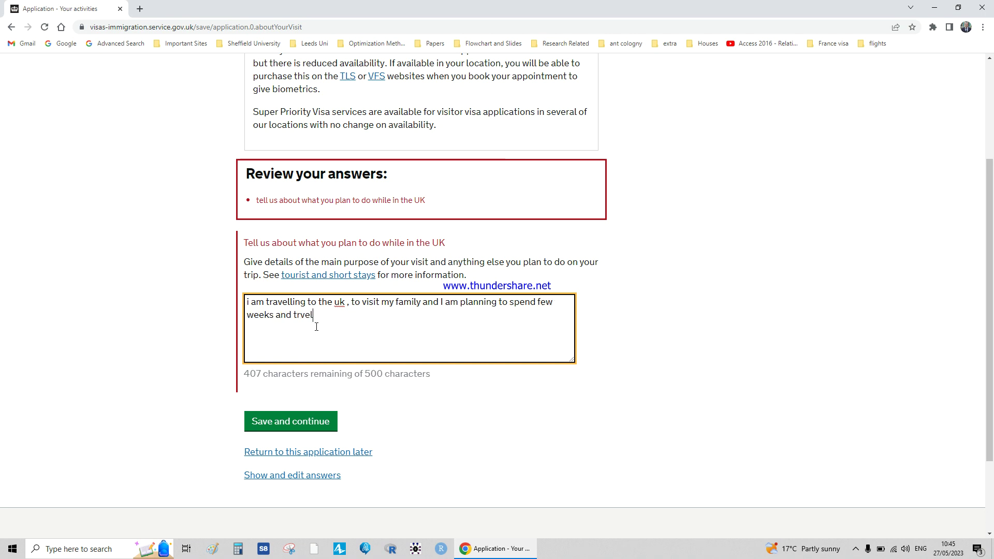
pyautogui.write(' around the country')
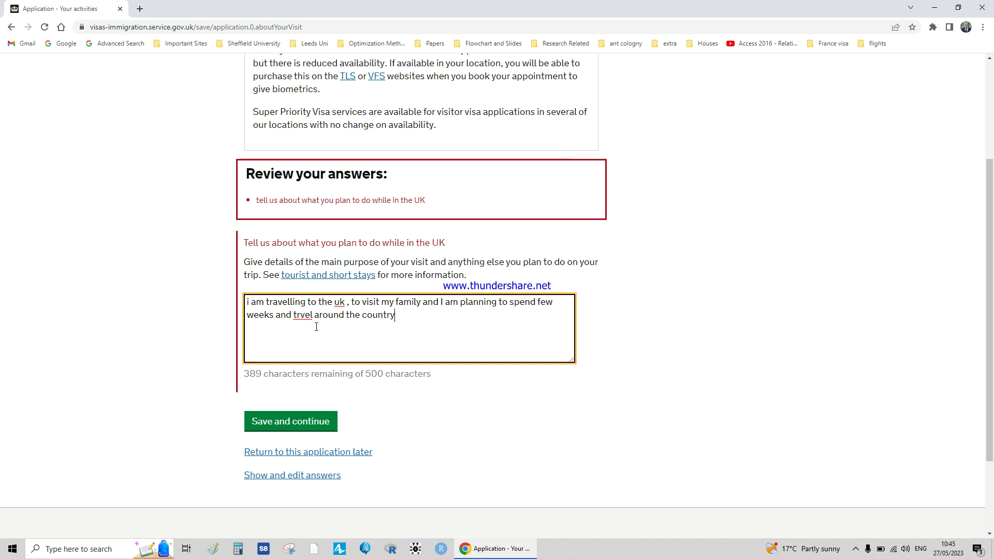
pyautogui.moveTo(299, 316); pyautogui.dragTo(296, 315)
pyautogui.write('a')
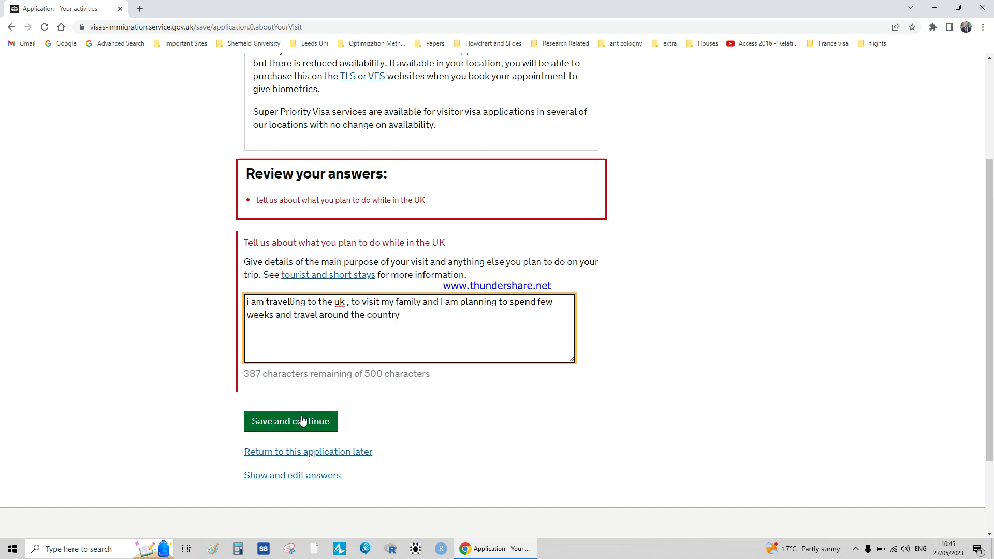
pyautogui.click(304, 421)
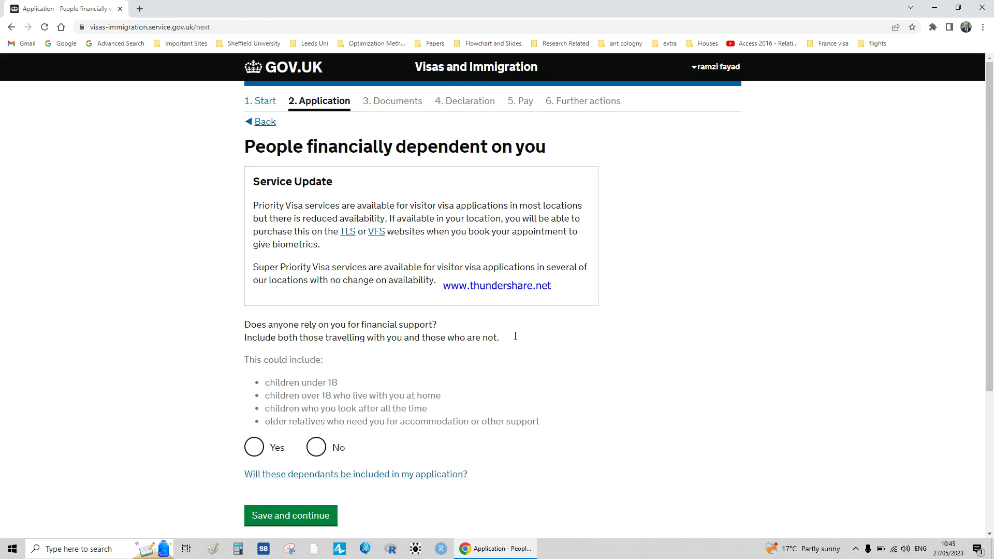
# Answer No to financial dependants, then add Mother as the first parent with placeholder given and family names
pyautogui.click(316, 447)
pyautogui.click(311, 514)
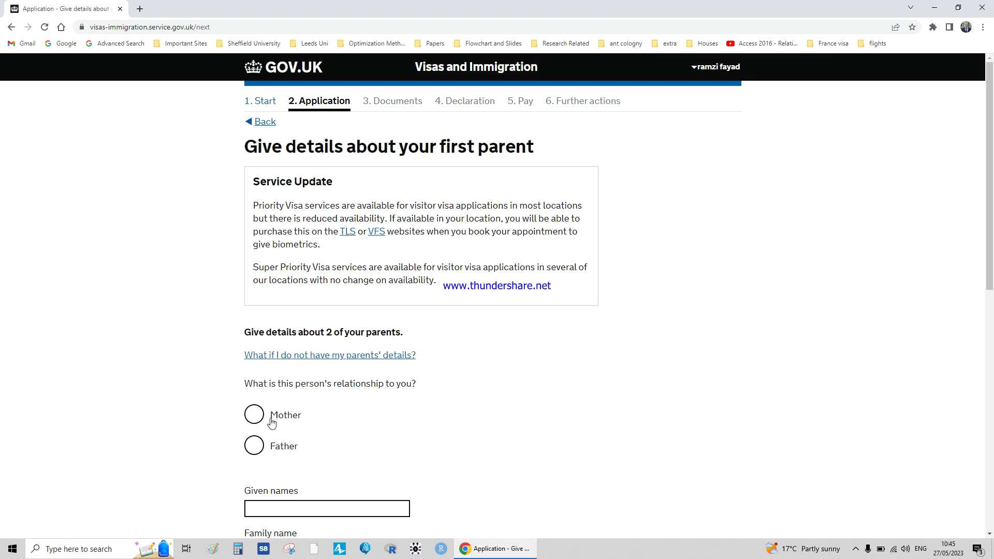
pyautogui.scroll(-2, 292, 408)
pyautogui.click(254, 311)
pyautogui.click(308, 403)
pyautogui.write('sdf')
pyautogui.click(278, 447)
pyautogui.write('asdf')
pyautogui.scroll(-3, 280, 435)
# Give the mother birth date 1/1/1960 and Lebanese nationality, answer Yes, and save
pyautogui.click(268, 414)
pyautogui.write('1')
pyautogui.click(283, 415)
pyautogui.write('1')
pyautogui.click(328, 415)
pyautogui.write('1960')
pyautogui.click(301, 464)
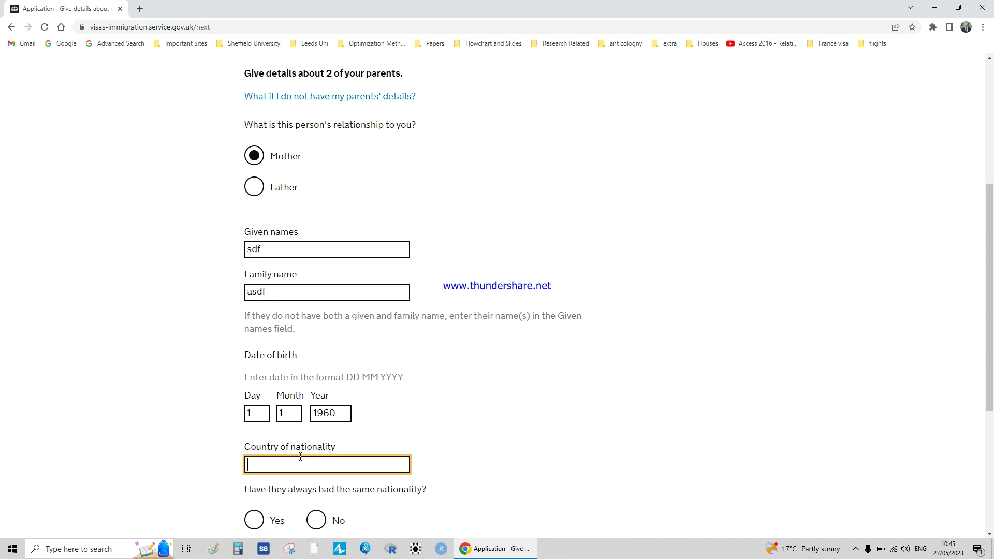
pyautogui.write('leba')
pyautogui.click(279, 480)
pyautogui.scroll(-4, 453, 397)
pyautogui.click(263, 319)
pyautogui.click(284, 354)
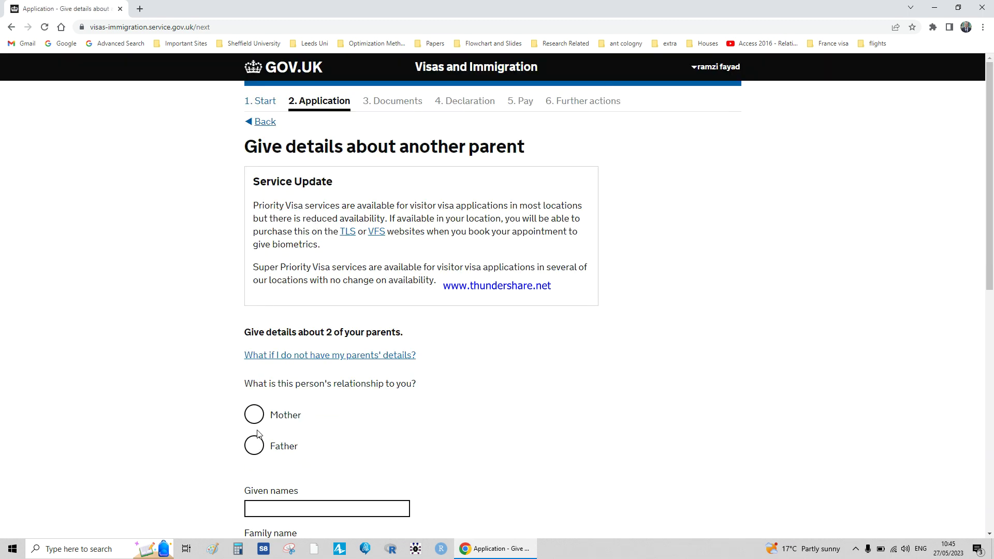
# Add Father as the second parent with placeholder given and family names
pyautogui.click(262, 441)
pyautogui.scroll(-2, 263, 439)
pyautogui.press('Tab')
pyautogui.write('asdfasdf')
pyautogui.click(270, 444)
pyautogui.write('asdfasf')
pyautogui.scroll(-4, 267, 435)
# Enter the father's birth date 1/1/1950 and Lebanese nationality, answer Yes, and save
pyautogui.click(254, 365)
pyautogui.write('1')
pyautogui.click(289, 362)
pyautogui.write('1')
pyautogui.click(325, 365)
pyautogui.write('1950')
pyautogui.click(316, 412)
pyautogui.write('L')
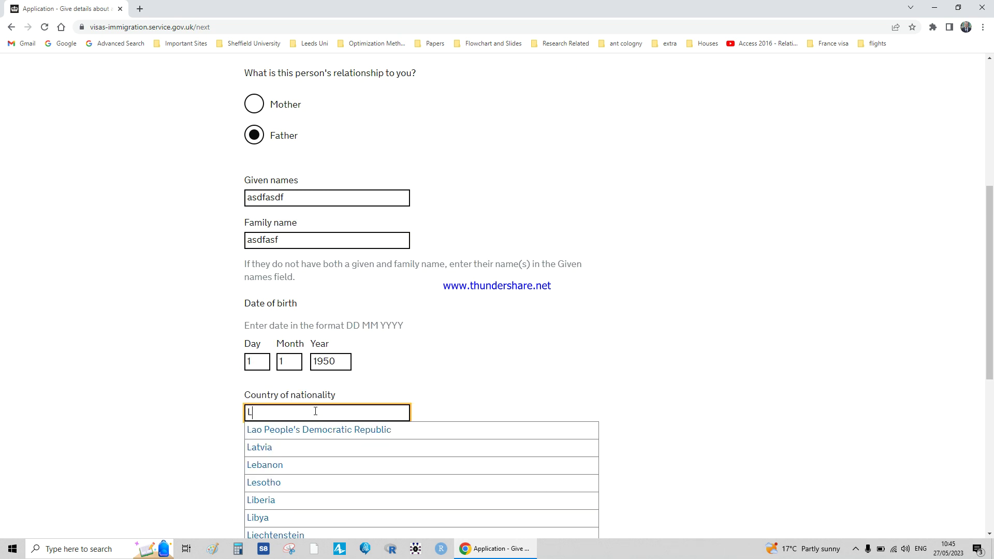
pyautogui.write('eban')
pyautogui.click(284, 429)
pyautogui.click(254, 468)
pyautogui.click(282, 509)
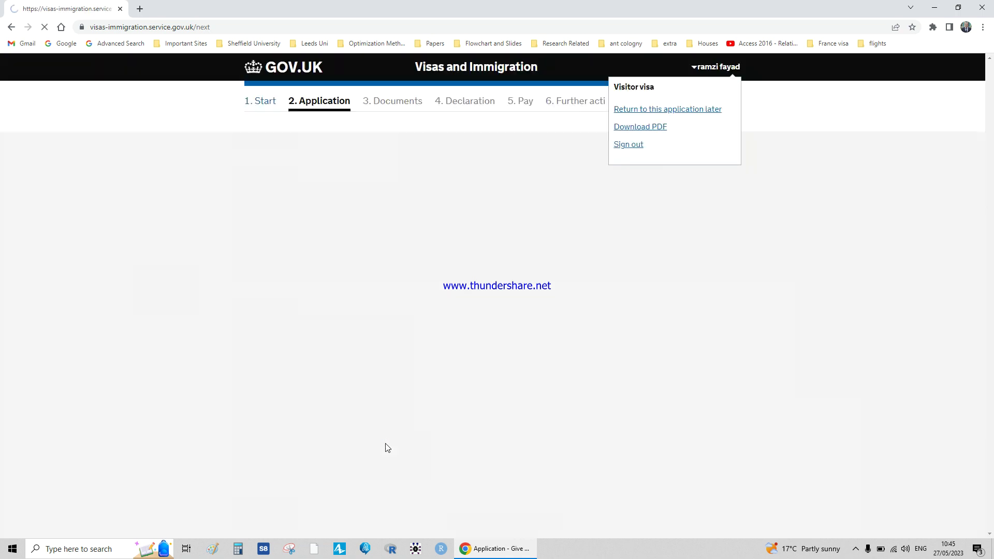
# Answer Yes to having family in the UK
pyautogui.scroll(-2, 332, 279)
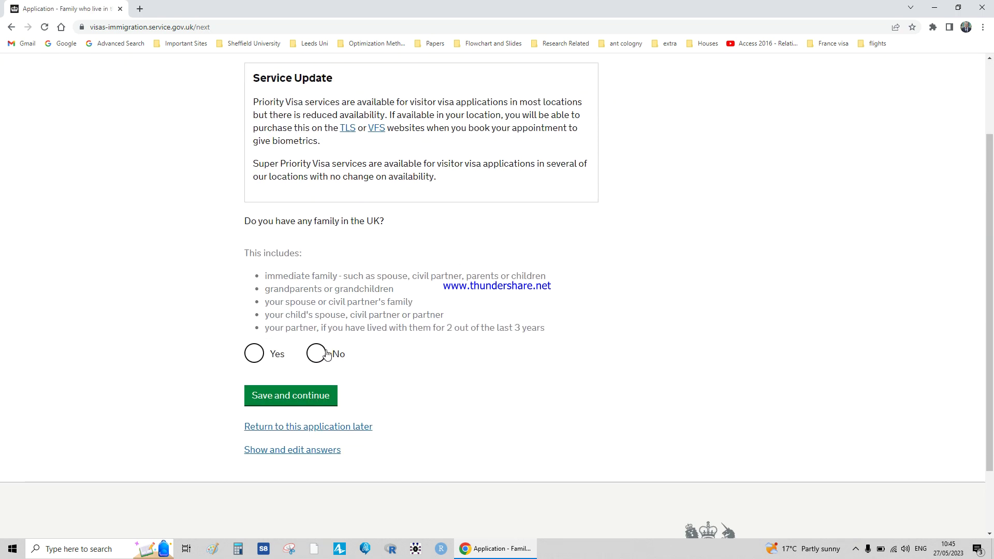
pyautogui.scroll(2, 333, 273)
pyautogui.scroll(-2, 327, 309)
pyautogui.click(254, 354)
pyautogui.click(279, 401)
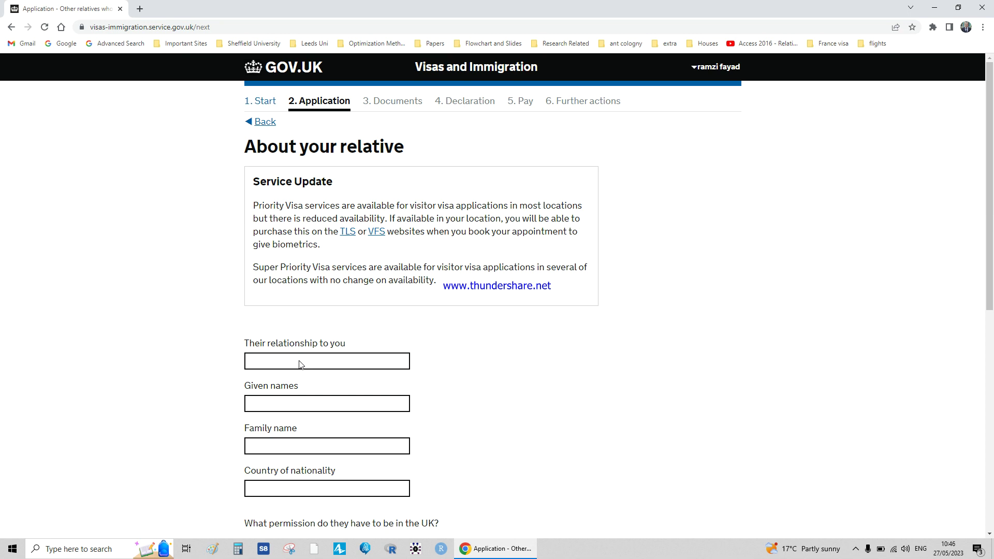
# Record the relative as a Brother with placeholder names and British Citizen nationality
pyautogui.click(299, 362)
pyautogui.write('sib')
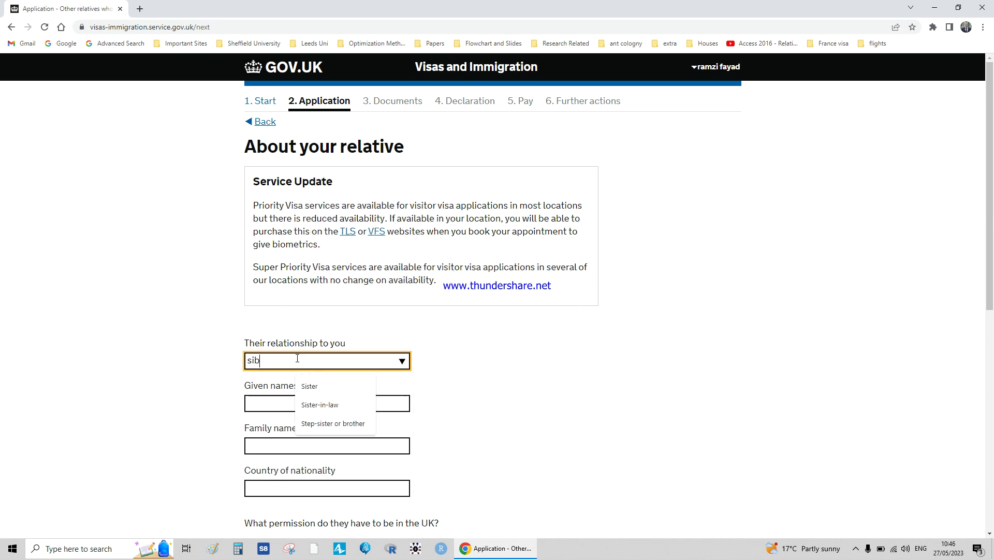
pyautogui.press('BackSpace')
pyautogui.press('BackSpace')
pyautogui.press('BackSpace')
pyautogui.write('brother')
pyautogui.click(321, 382)
pyautogui.click(272, 403)
pyautogui.write('asdfdas')
pyautogui.click(276, 449)
pyautogui.write('adsf')
pyautogui.click(272, 483)
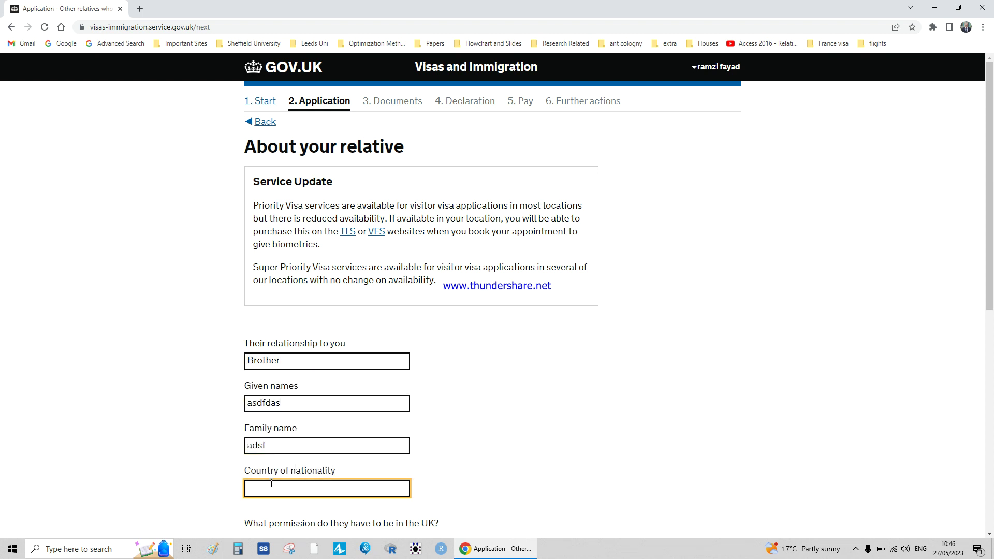
pyautogui.write('Brit')
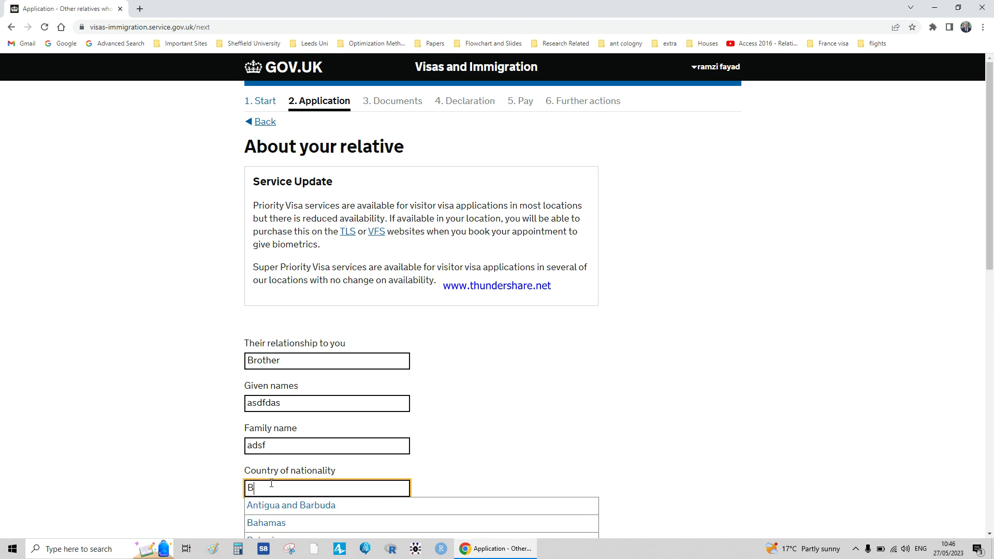
pyautogui.click(284, 505)
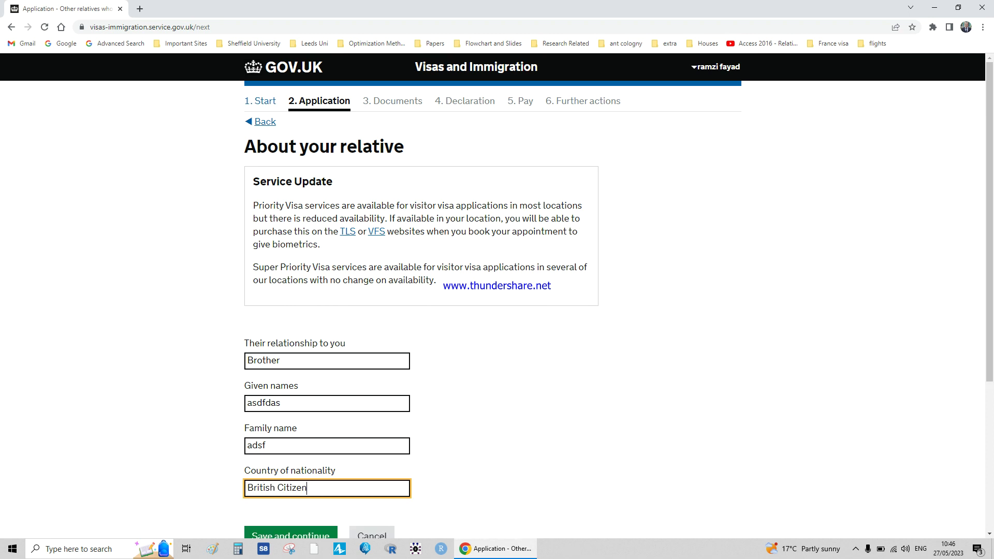
pyautogui.scroll(-2, 287, 513)
pyautogui.click(302, 437)
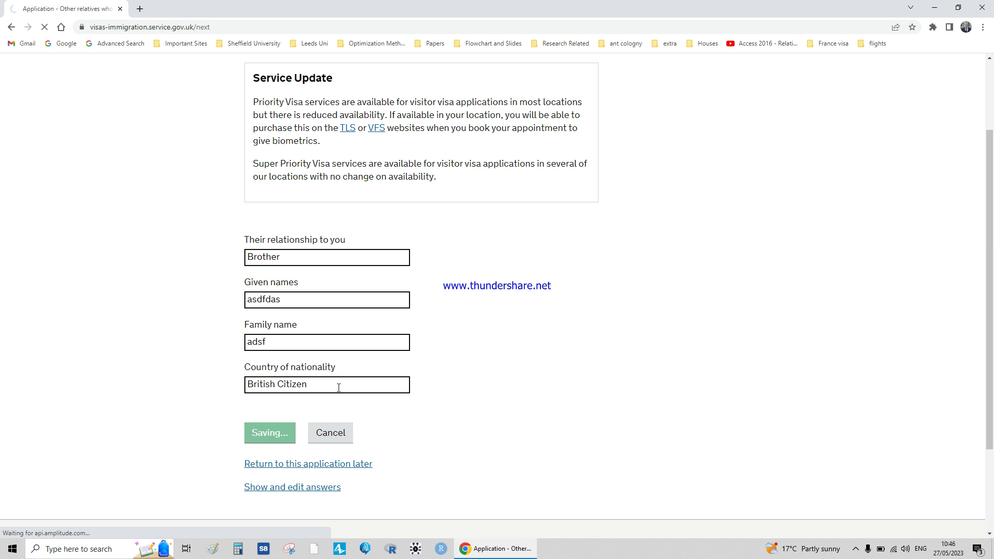
# Answer No to other UK relatives, group travel and companions, and choose to stay with the brother
pyautogui.click(317, 354)
pyautogui.click(297, 397)
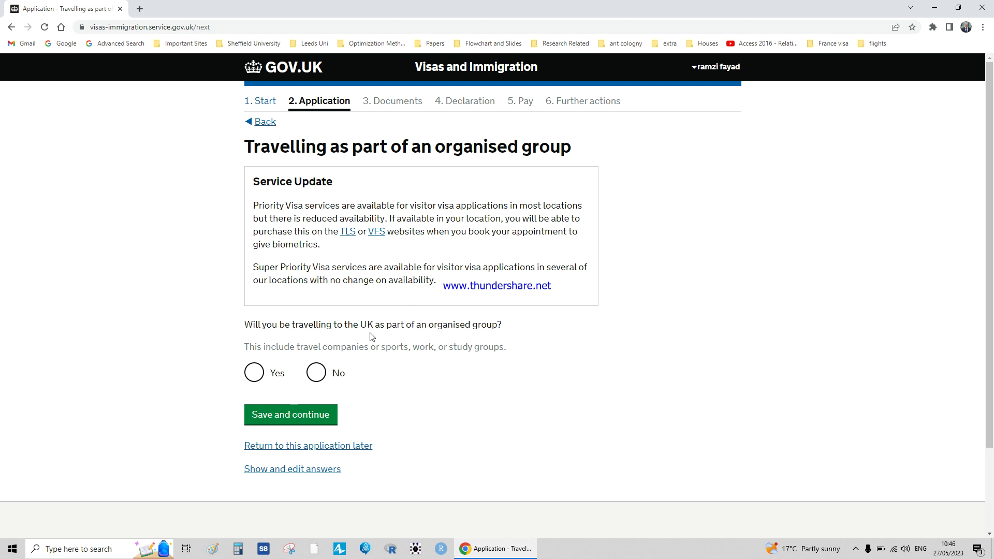
pyautogui.click(321, 374)
pyautogui.click(305, 413)
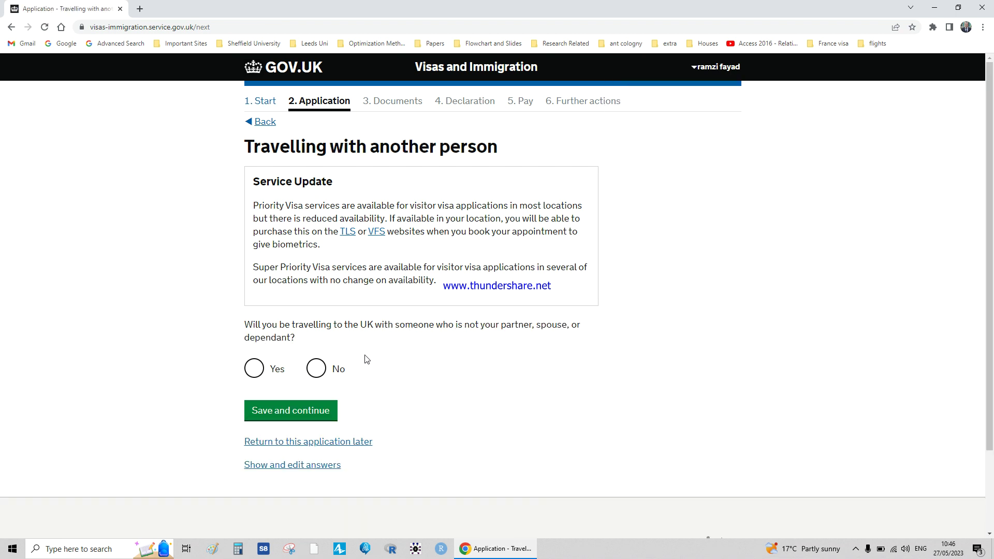
pyautogui.click(317, 369)
pyautogui.click(312, 409)
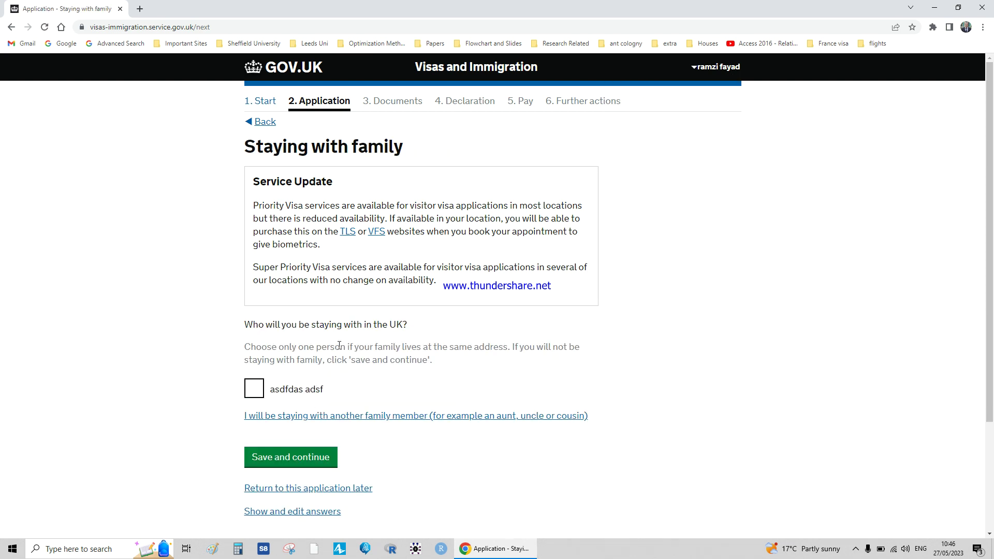
pyautogui.click(269, 386)
pyautogui.click(292, 454)
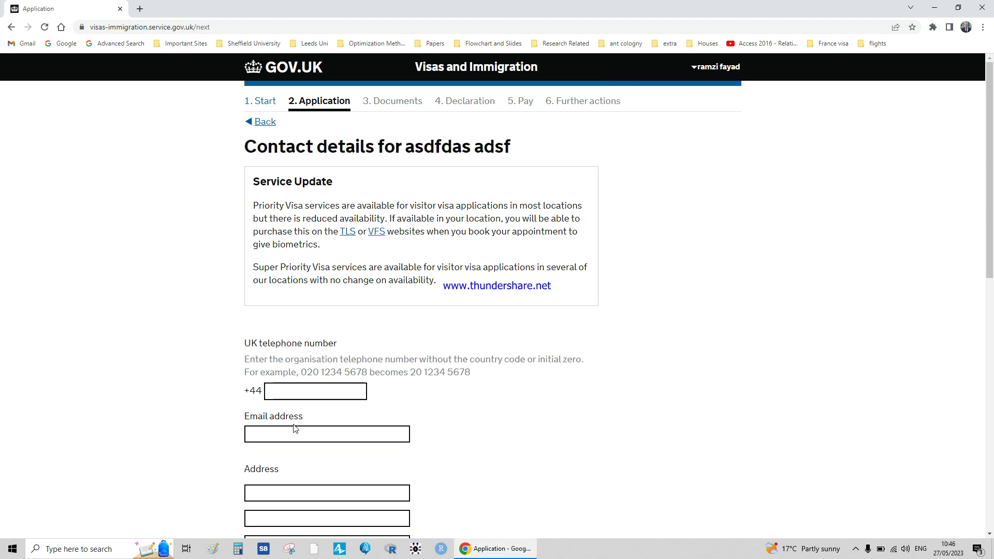
# Enter the host's UK telephone number and an email address
pyautogui.scroll(-6, 300, 392)
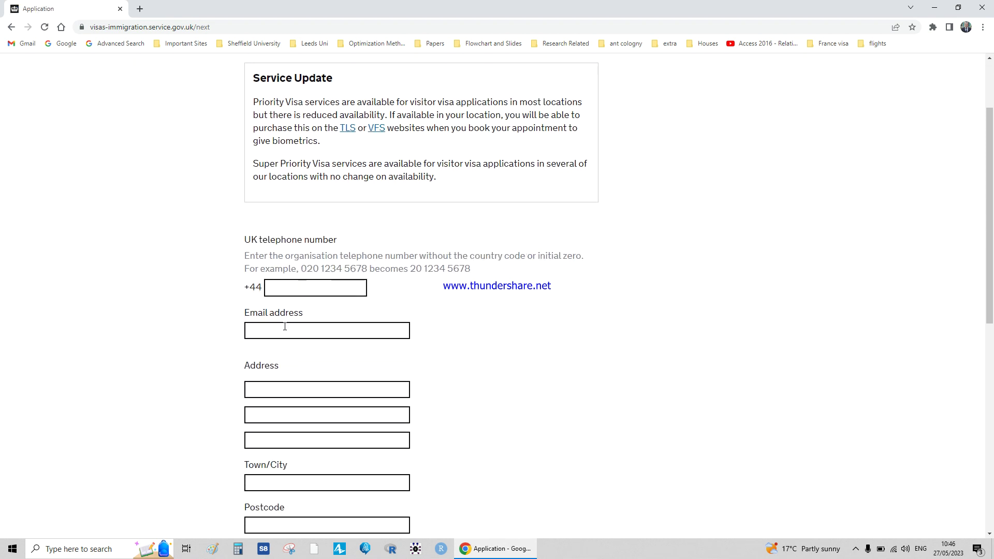
pyautogui.scroll(6, 298, 374)
pyautogui.click(297, 392)
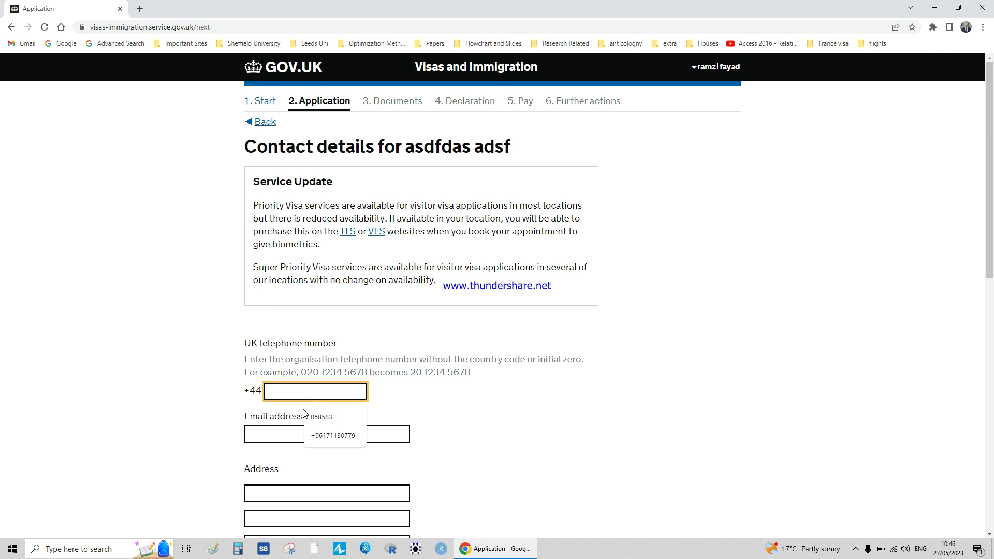
pyautogui.write('234523452345')
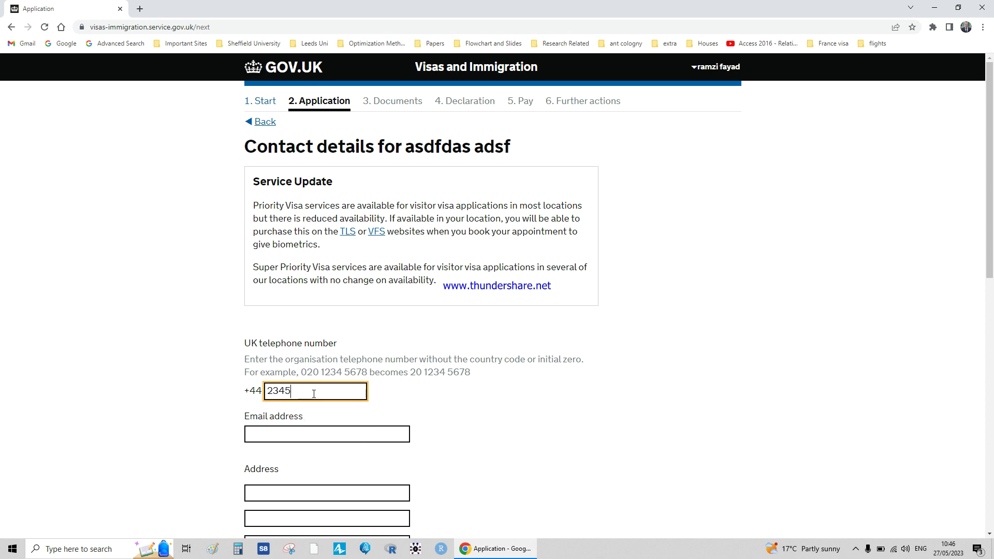
pyautogui.click(302, 429)
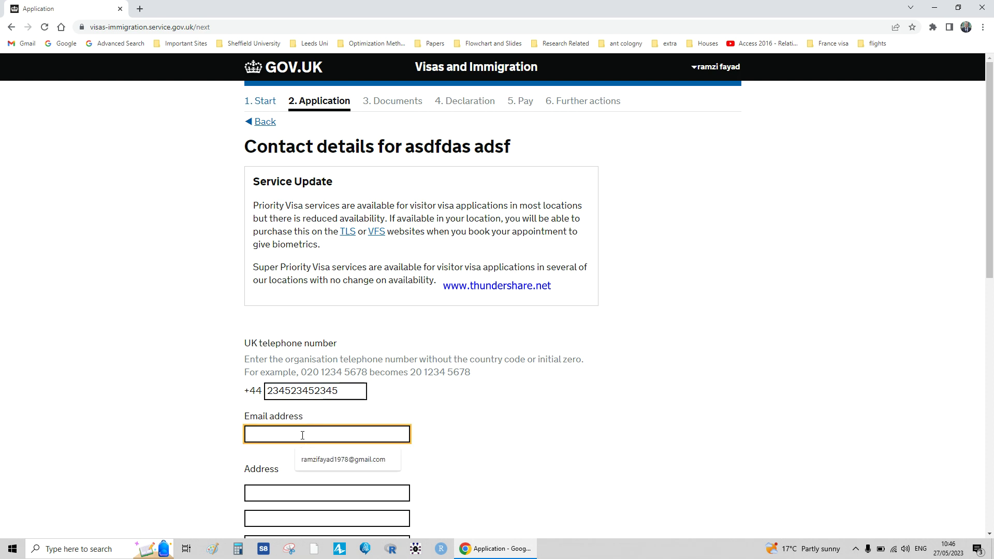
pyautogui.write('23453')
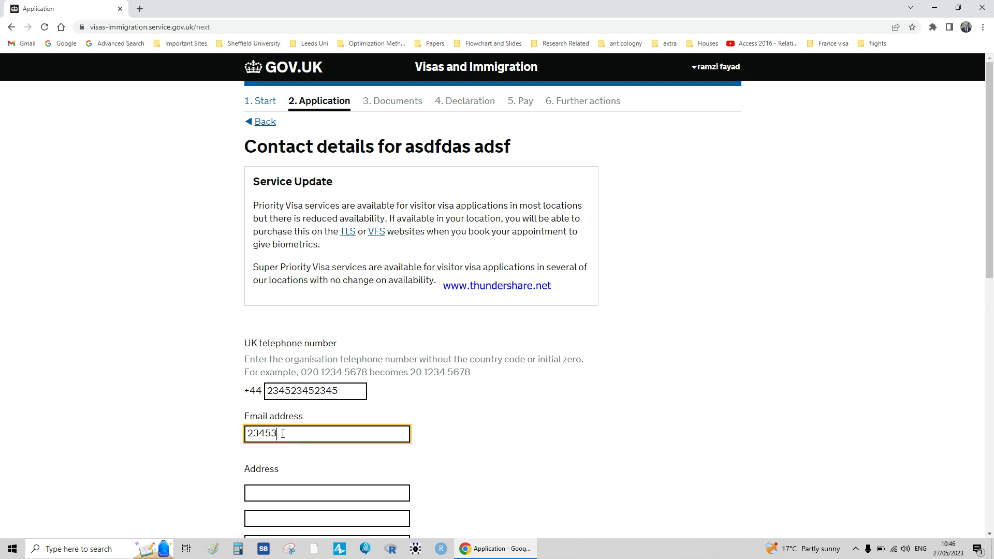
pyautogui.press('BackSpace')
pyautogui.press('BackSpace')
pyautogui.press('BackSpace')
pyautogui.press('BackSpace')
pyautogui.write('asfsd@sdfsf.com')
# Fill in the three address lines, London as the town, and a one-letter postcode
pyautogui.scroll(-2, 347, 429)
pyautogui.click(313, 394)
pyautogui.write('asdf')
pyautogui.click(287, 414)
pyautogui.write('asdf')
pyautogui.click(278, 439)
pyautogui.write('asdf')
pyautogui.click(277, 476)
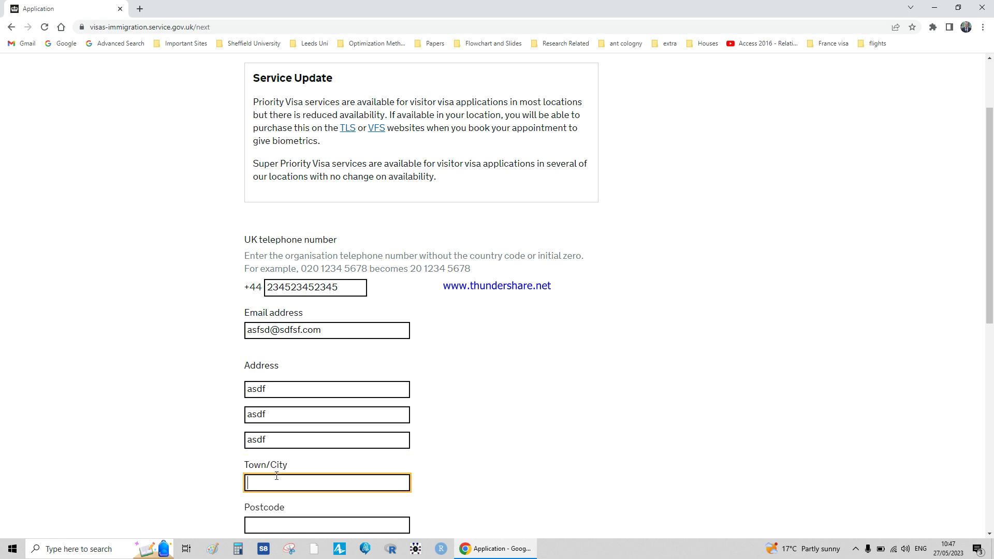
pyautogui.write('london')
pyautogui.press('Tab')
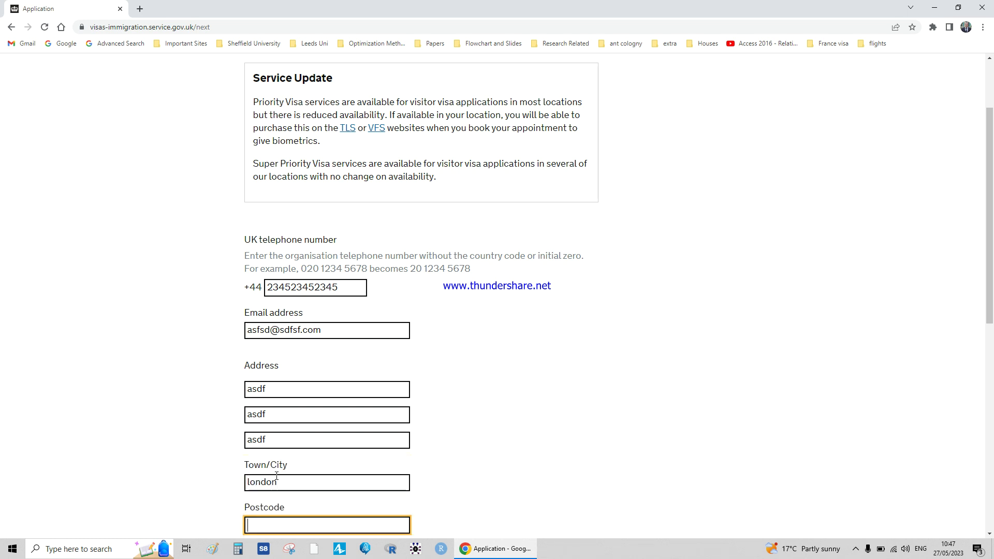
pyautogui.hotkey('shift', 'Tab')
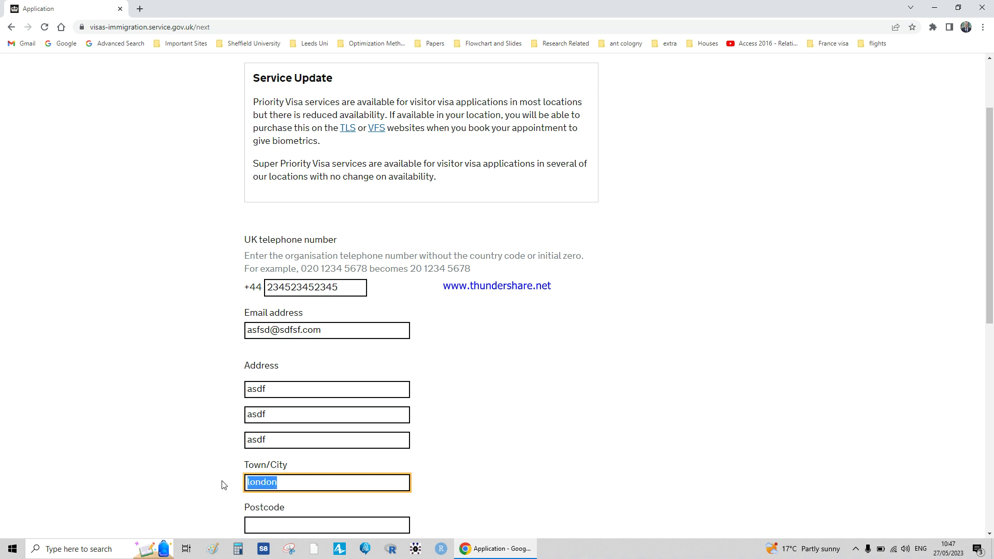
pyautogui.scroll(-3, 231, 482)
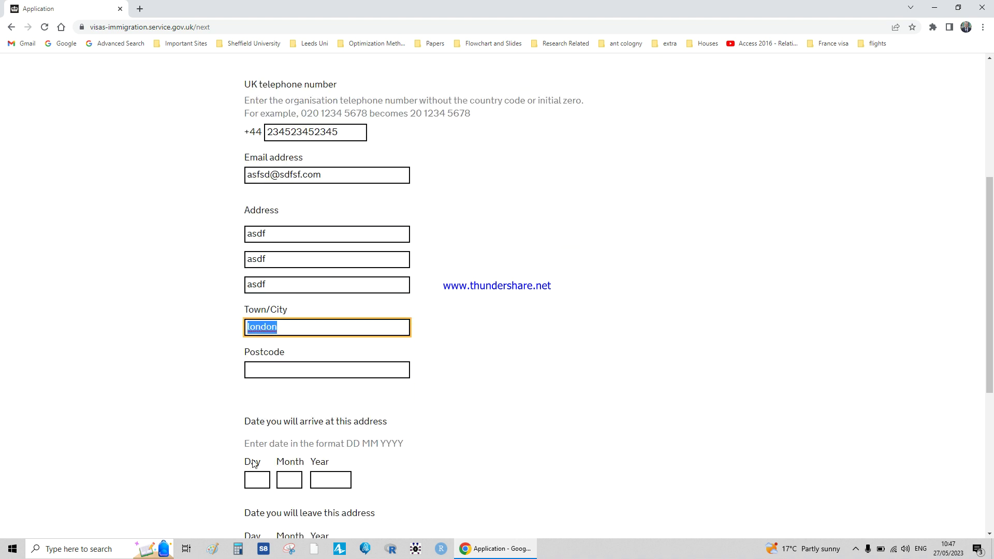
pyautogui.click(283, 373)
pyautogui.write('sw8 8 le')
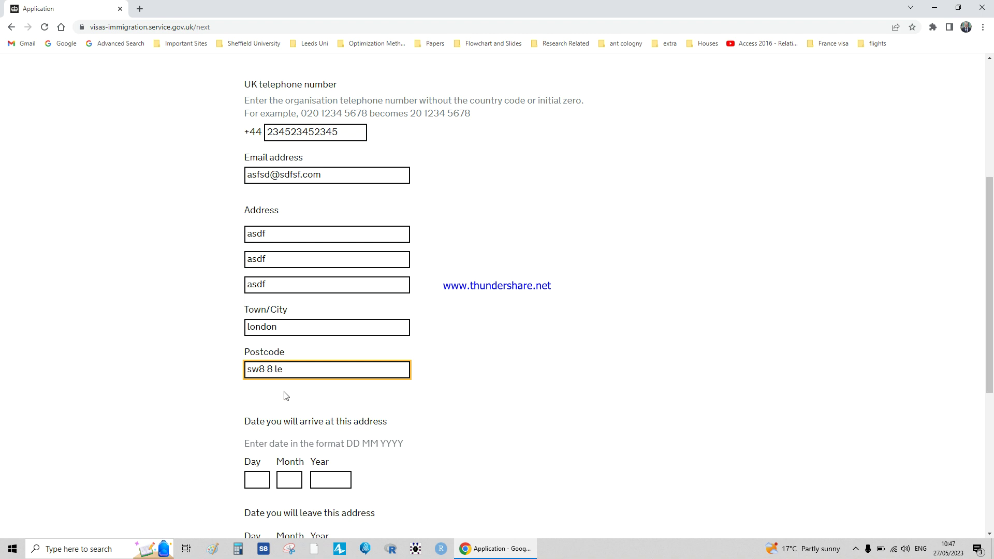
# Set the stay dates from 1/8/2023 to 15/8/2023 and submit the contact details
pyautogui.scroll(-2, 281, 397)
pyautogui.click(253, 372)
pyautogui.write('1')
pyautogui.click(286, 374)
pyautogui.write('8')
pyautogui.click(323, 378)
pyautogui.write('2023')
pyautogui.click(257, 450)
pyautogui.write('1')
pyautogui.click(287, 449)
pyautogui.click(257, 450)
pyautogui.write('5')
pyautogui.click(329, 451)
pyautogui.write('2023')
pyautogui.click(328, 516)
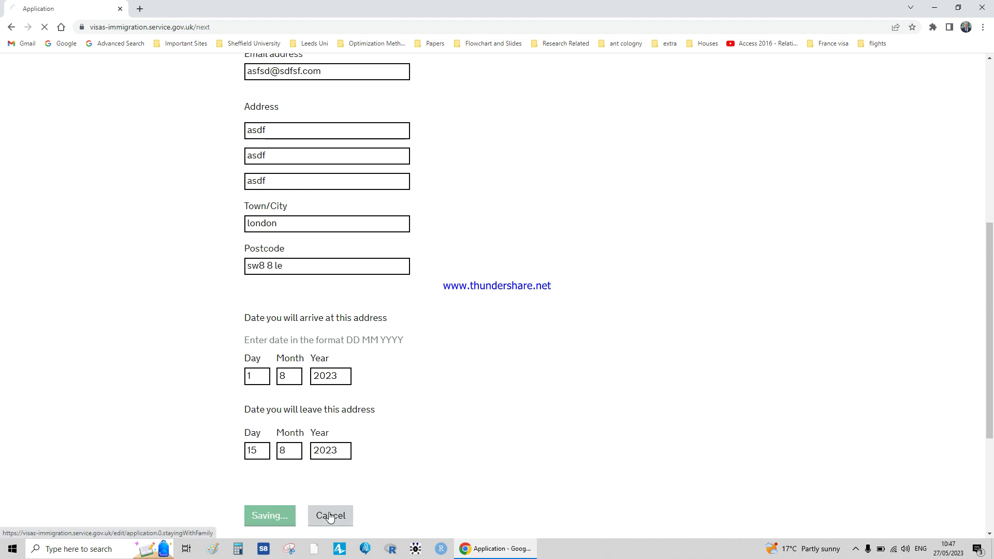
pyautogui.scroll(-3, 338, 406)
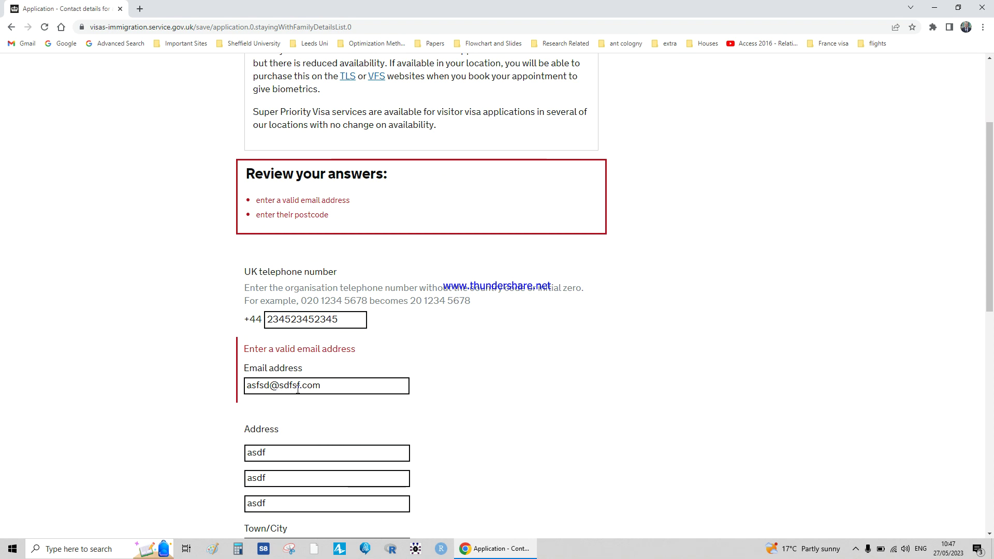
# Clear the postcode, change the town to nottingham, replace the email address, and resubmit
pyautogui.scroll(-2, 267, 408)
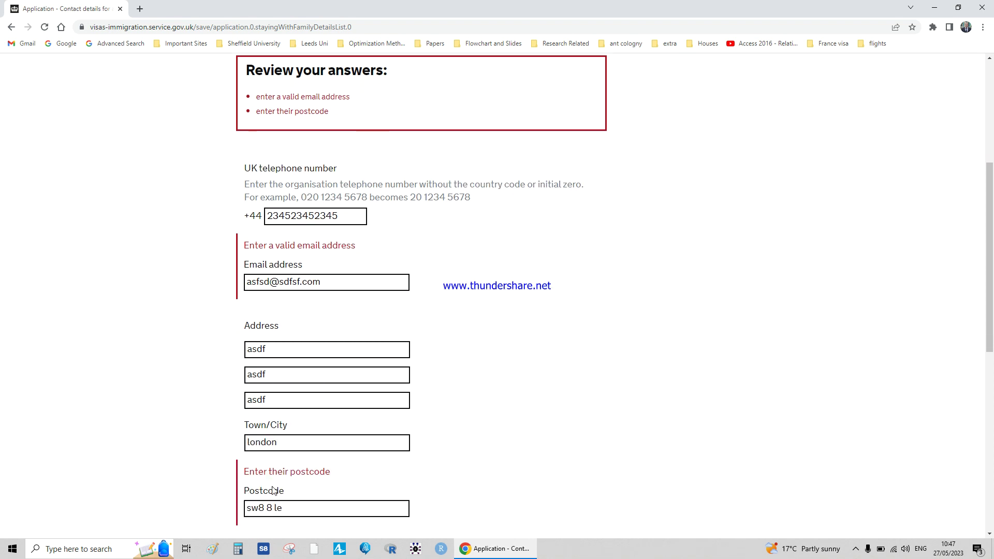
pyautogui.click(274, 511)
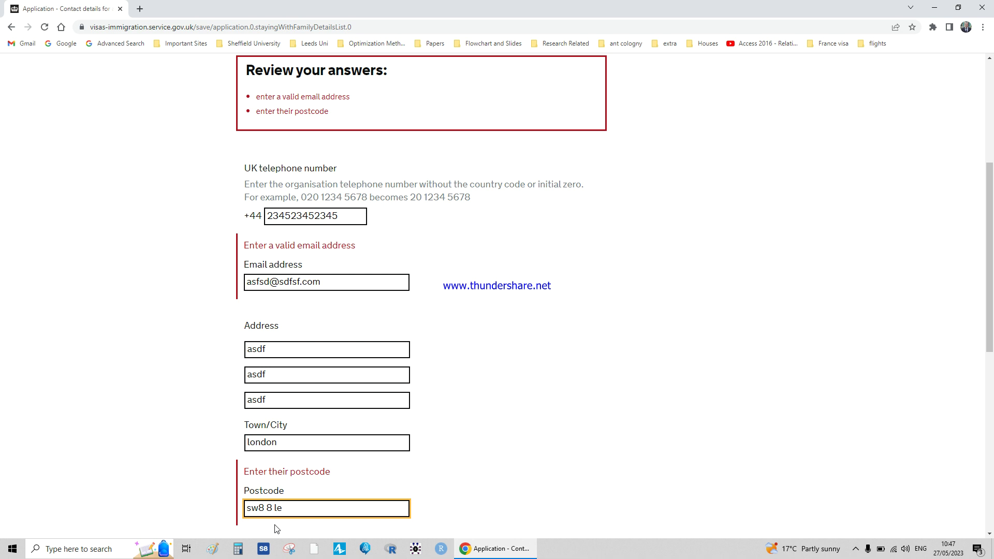
pyautogui.press('Delete')
pyautogui.press('Delete')
pyautogui.press('BackSpace')
pyautogui.press('BackSpace')
pyautogui.hotkey('shift', 'Tab')
pyautogui.write('nottingham')
pyautogui.tripleClick(298, 283)
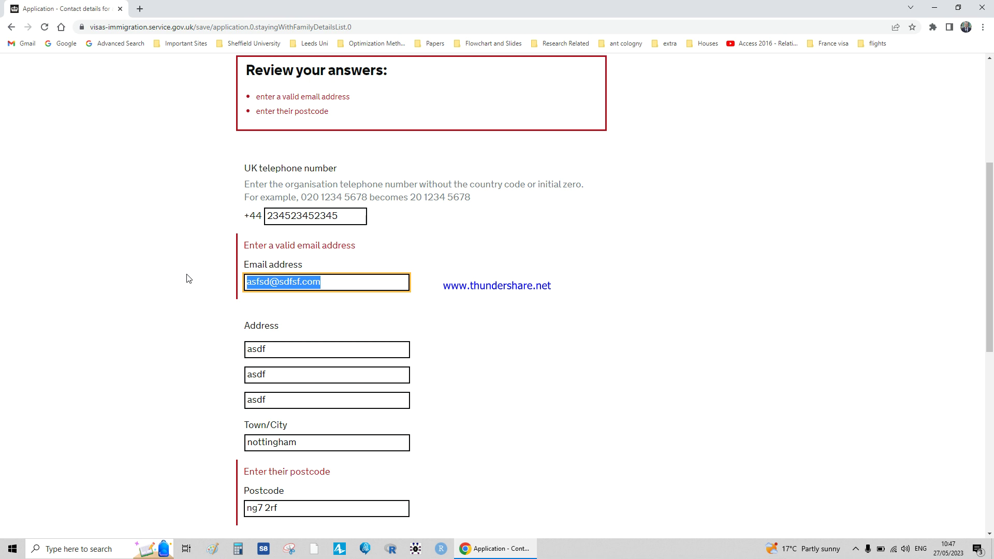
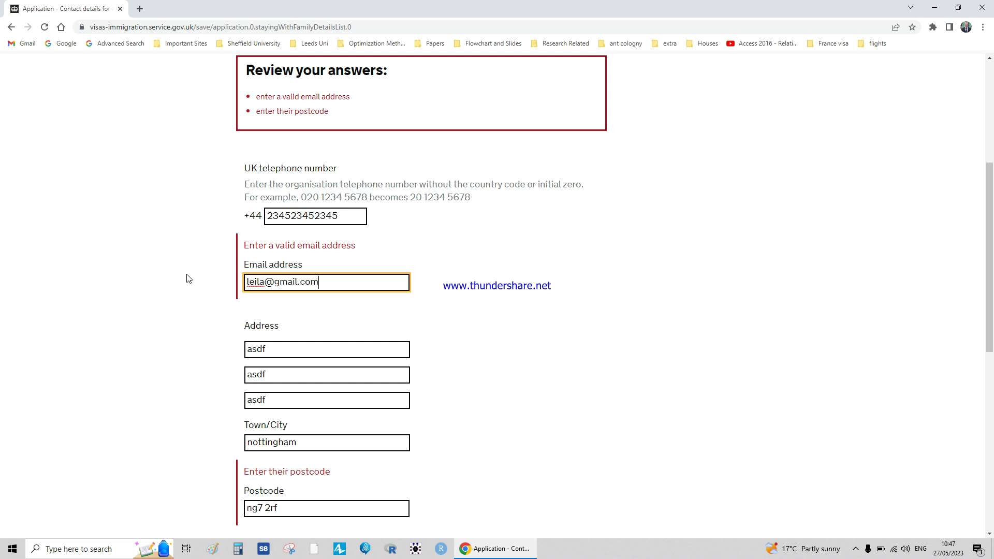
pyautogui.scroll(-8, 278, 317)
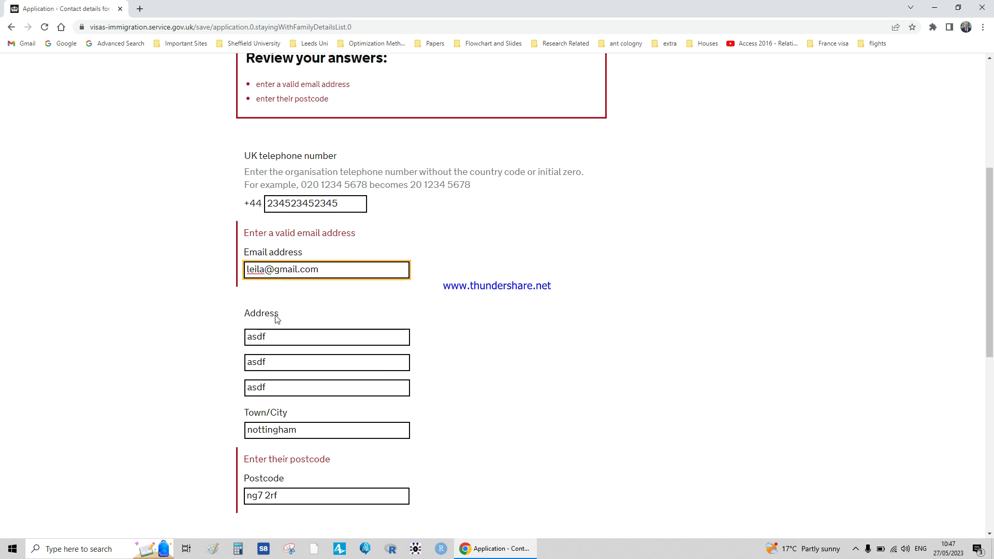
pyautogui.click(297, 361)
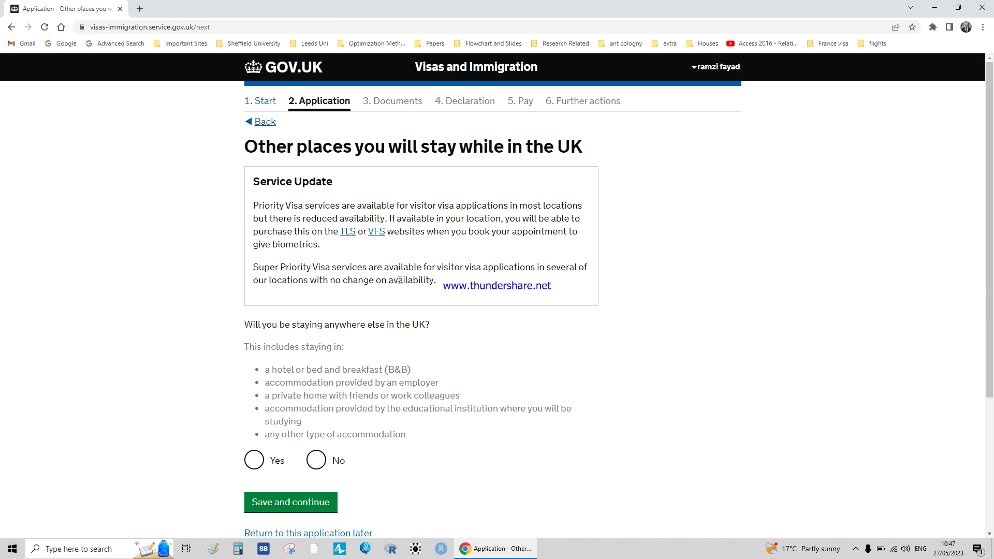
# Answer No to other UK stays and past UK visits, and Zero to Australia/Canada/USA visits
pyautogui.scroll(-2, 400, 280)
pyautogui.click(317, 355)
pyautogui.click(321, 399)
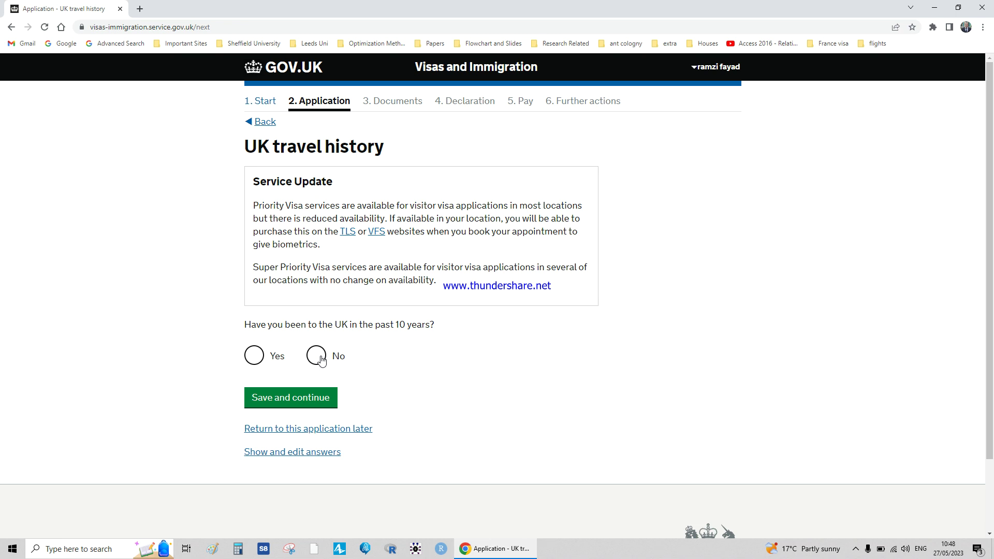
pyautogui.click(320, 358)
pyautogui.click(313, 399)
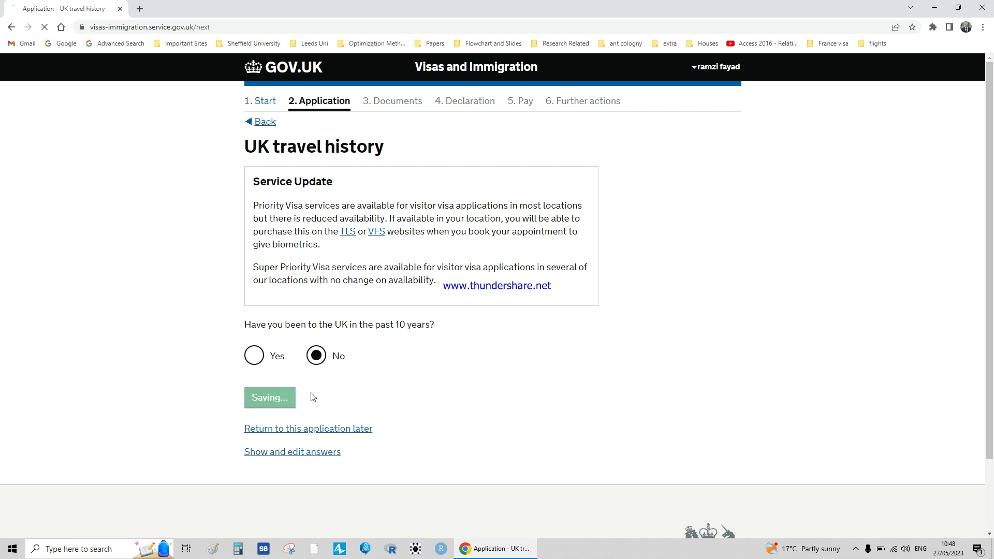
pyautogui.scroll(-1, 358, 312)
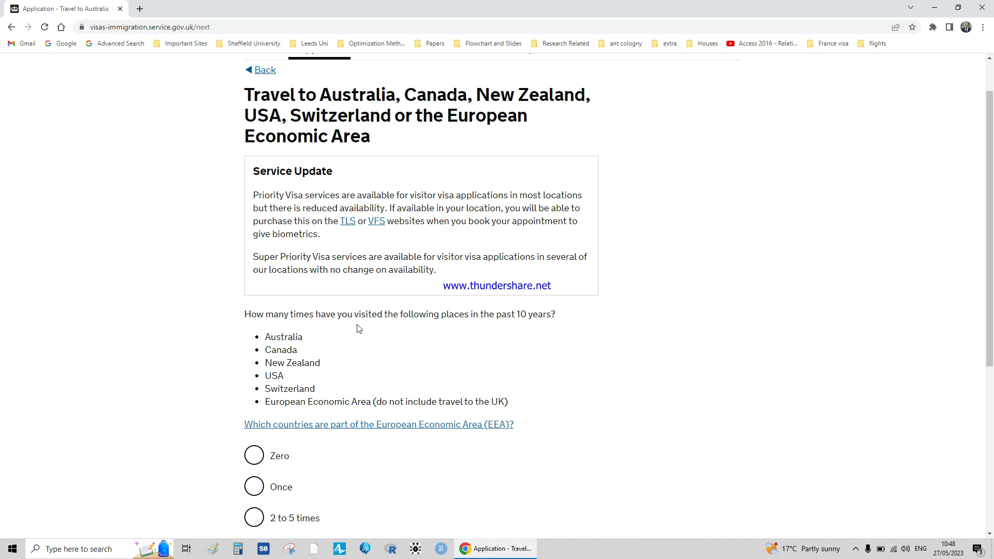
pyautogui.scroll(-3, 357, 328)
pyautogui.click(254, 300)
pyautogui.click(266, 437)
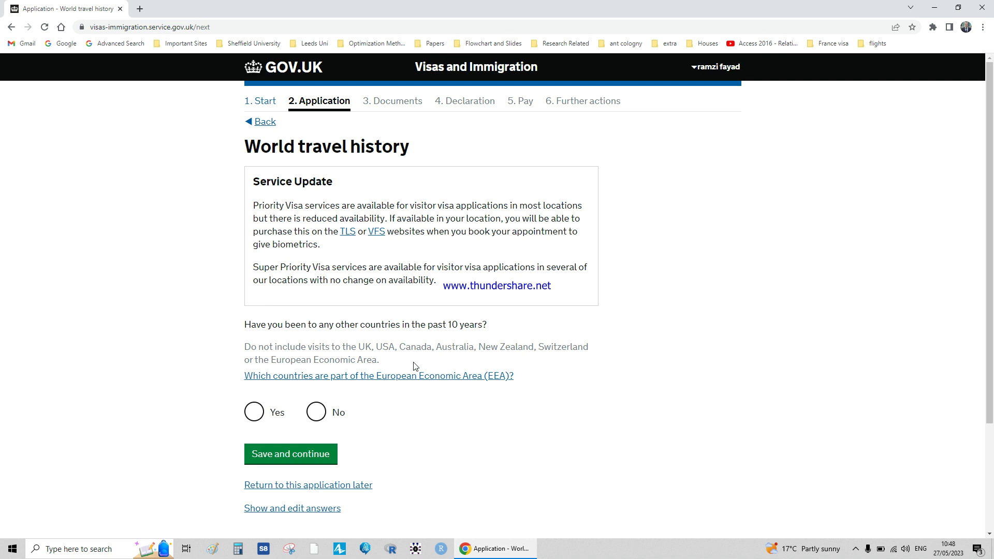
# Answer No to visiting other countries, past refusals or removals, and breaching UK immigration law
pyautogui.scroll(-2, 422, 344)
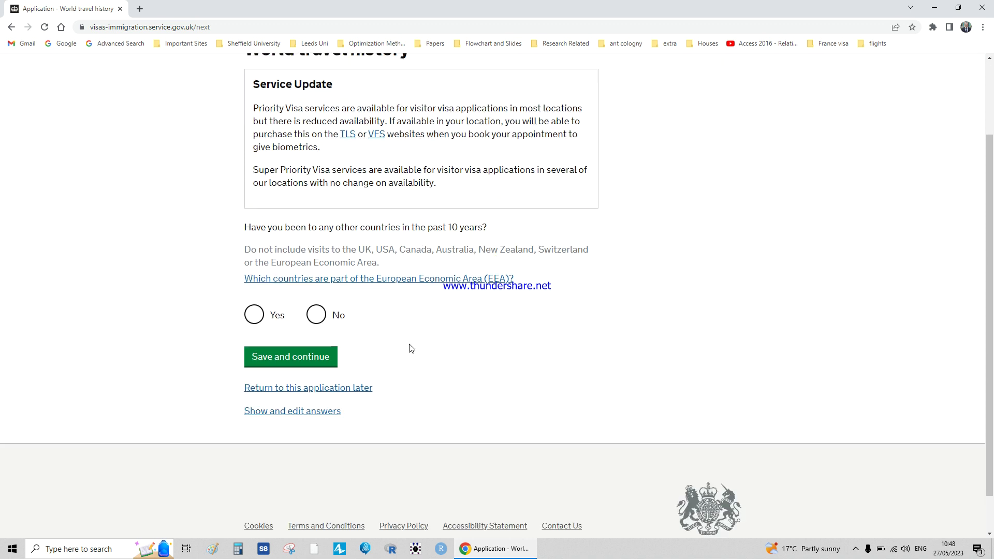
pyautogui.click(316, 309)
pyautogui.click(310, 353)
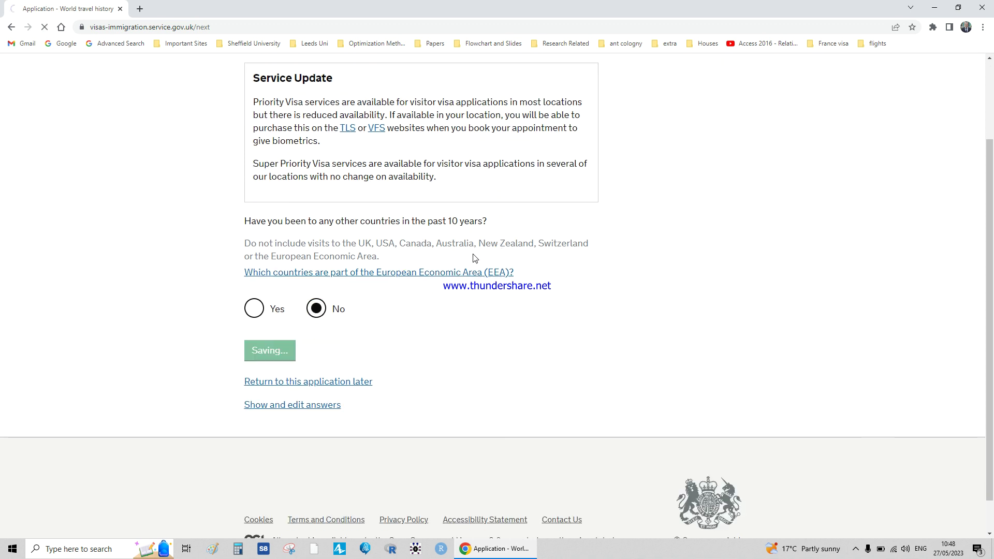
pyautogui.scroll(-3, 463, 284)
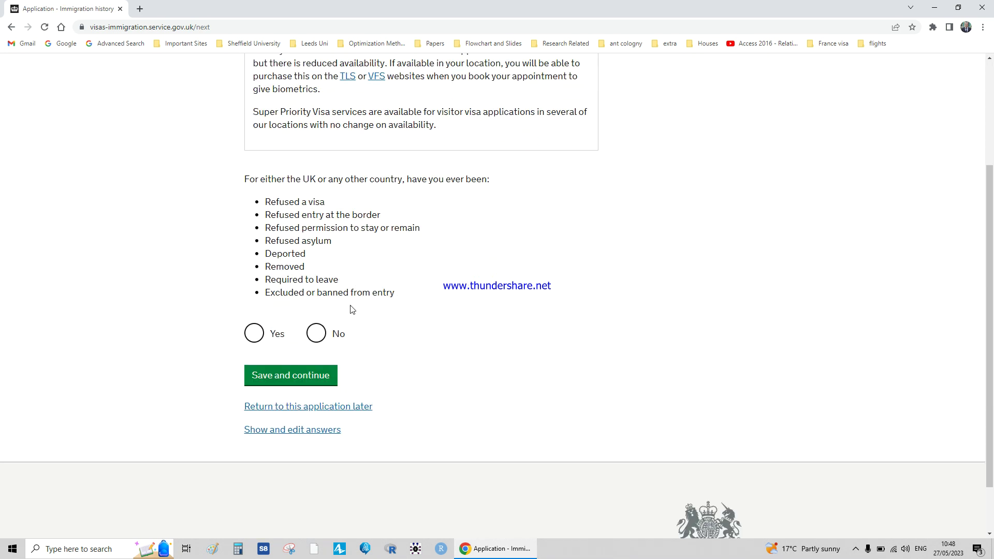
pyautogui.click(317, 331)
pyautogui.click(304, 382)
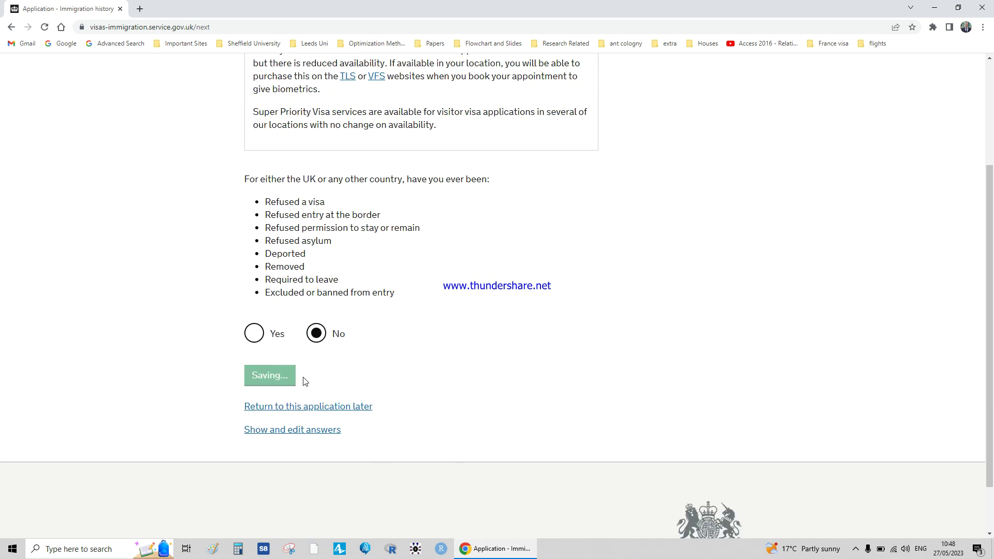
pyautogui.scroll(-2, 342, 245)
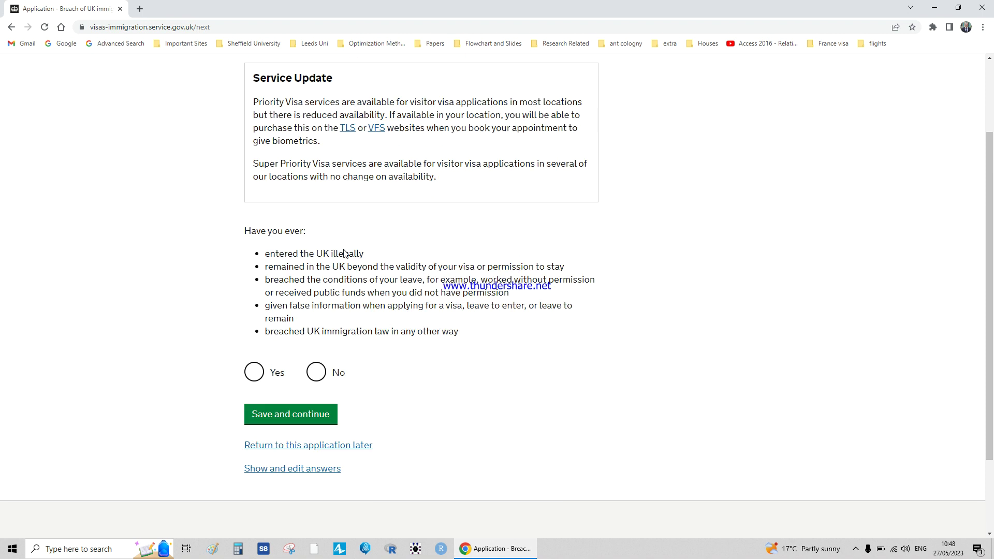
pyautogui.click(314, 366)
pyautogui.click(315, 407)
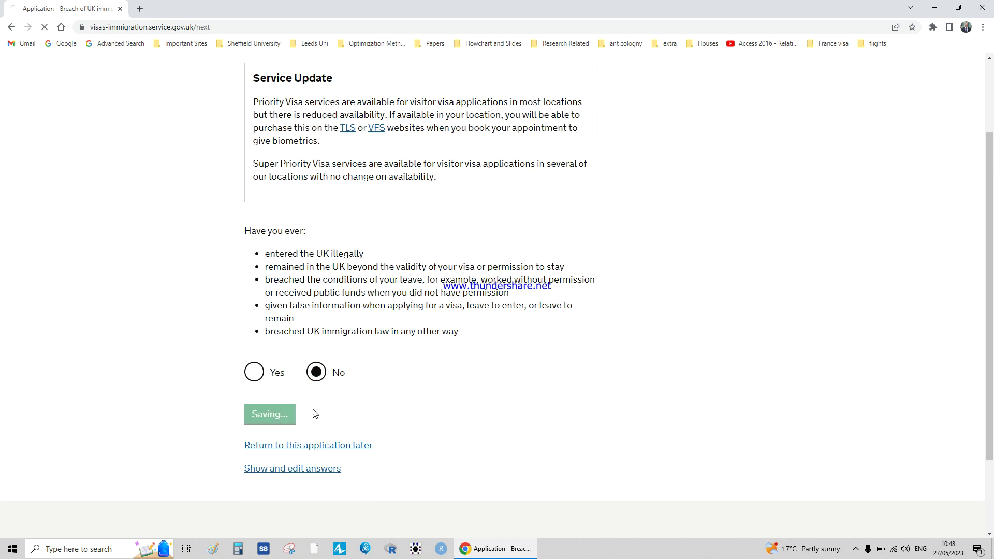
pyautogui.scroll(-4, 333, 350)
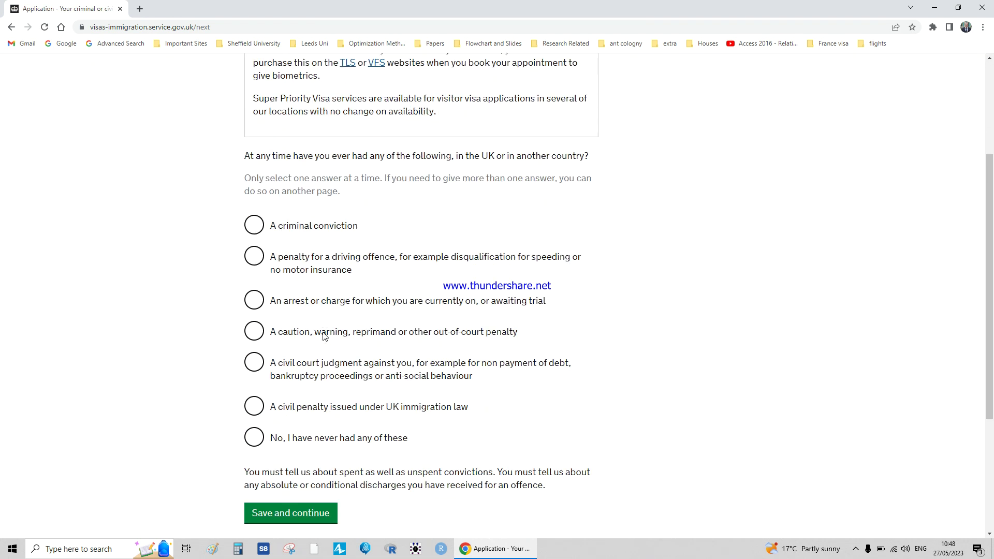
# Declare no convictions and no war crimes involvement, confirming the war crimes information was read
pyautogui.click(254, 348)
pyautogui.click(285, 423)
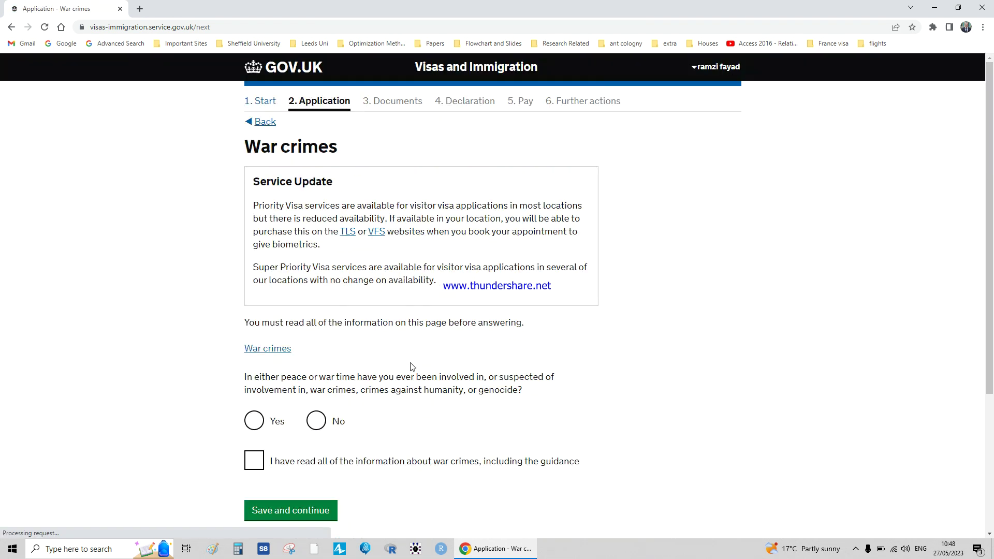
pyautogui.scroll(-2, 411, 366)
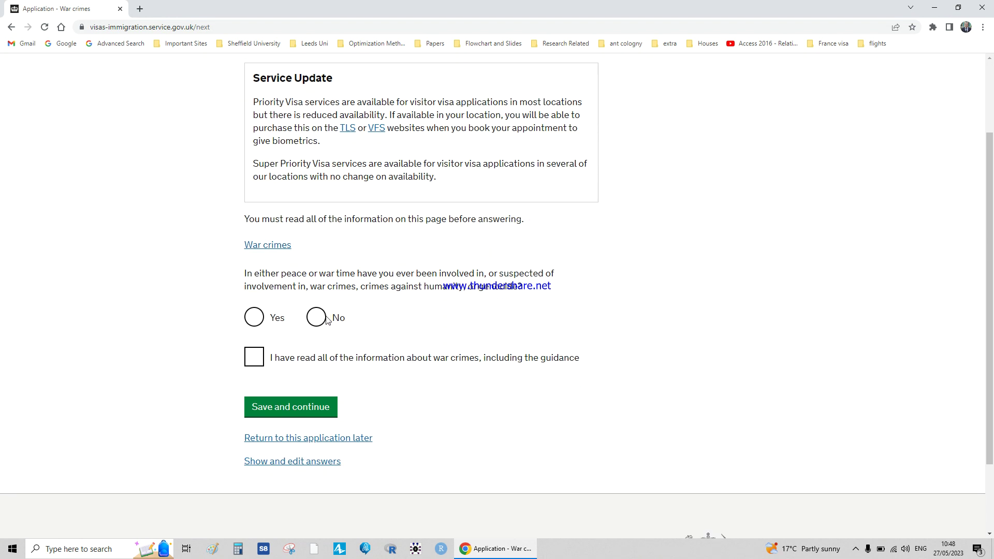
pyautogui.click(325, 319)
pyautogui.click(257, 358)
pyautogui.click(285, 407)
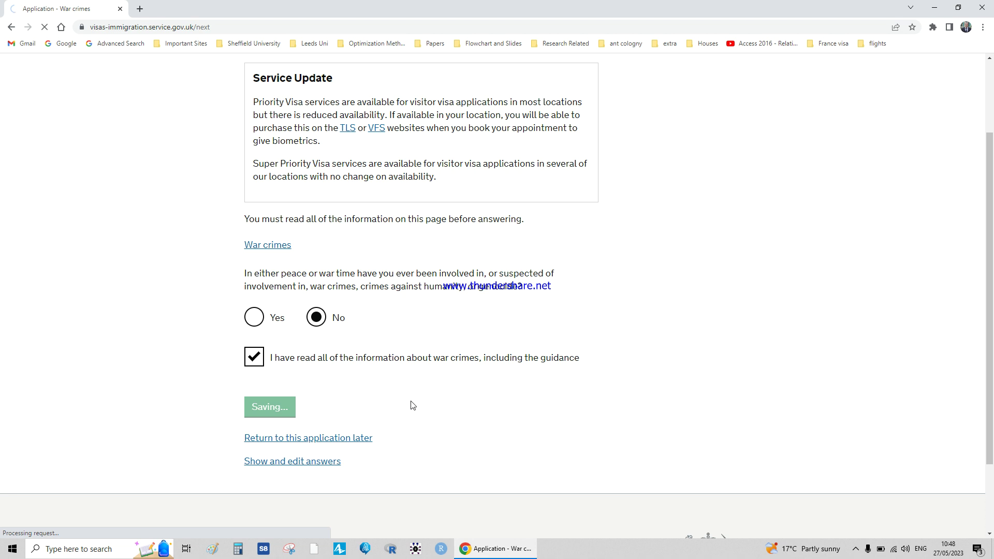
# Answer No to all three terrorism questions and confirm the terrorism information was read
pyautogui.scroll(-4, 411, 402)
pyautogui.click(330, 288)
pyautogui.click(316, 386)
pyautogui.click(316, 472)
pyautogui.scroll(-3, 296, 386)
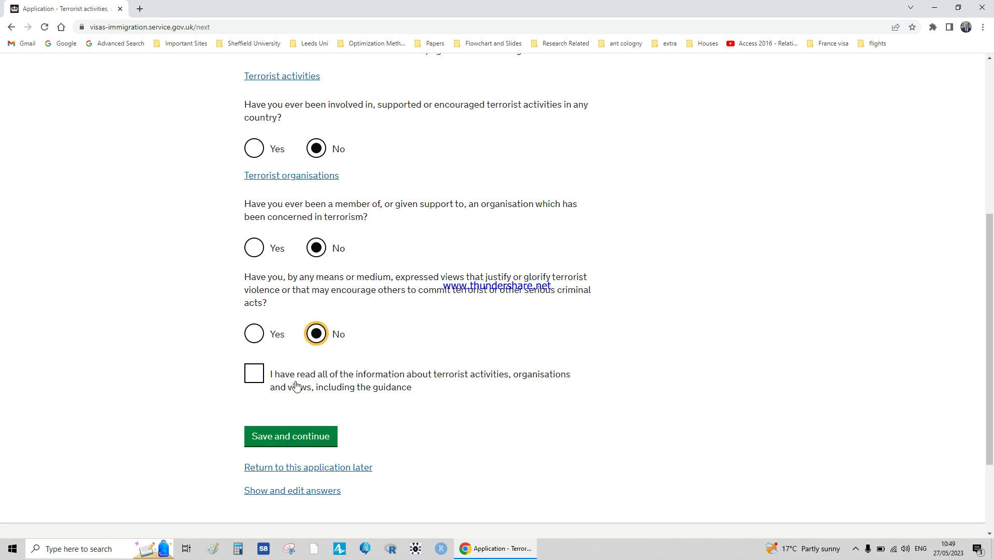
pyautogui.click(253, 356)
pyautogui.click(316, 419)
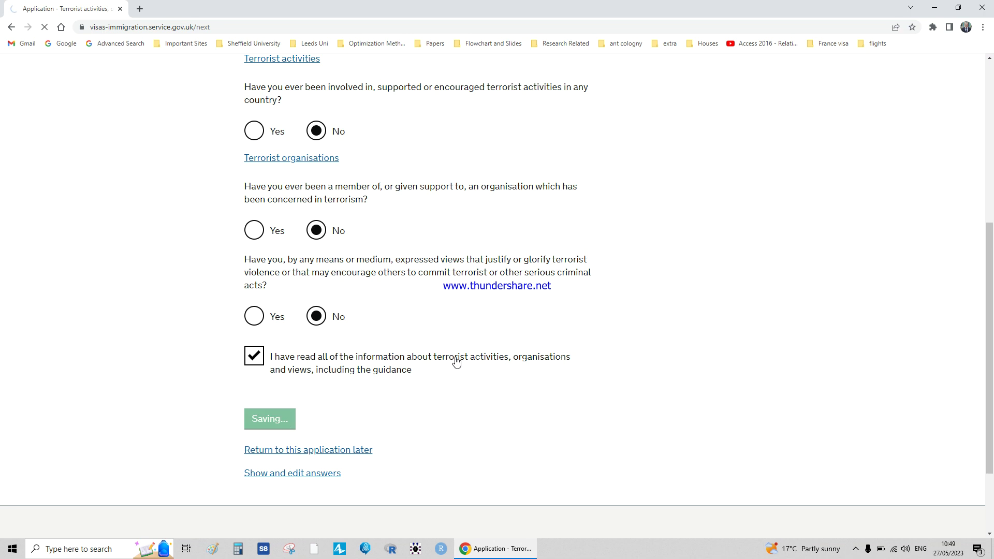
# Answer No to extremist membership and extremist views, confirming the extremism information was read
pyautogui.scroll(-1, 456, 355)
pyautogui.click(317, 317)
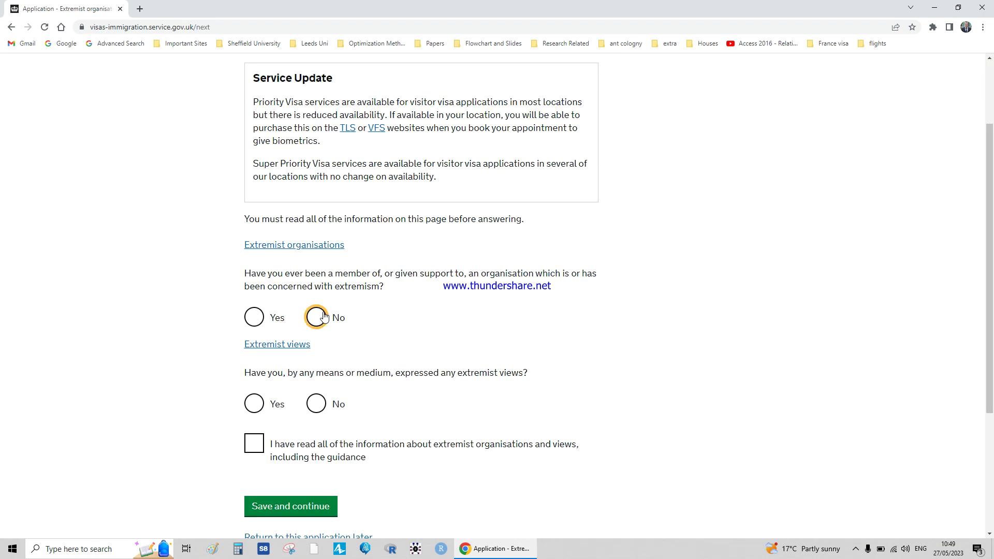
pyautogui.click(318, 406)
pyautogui.click(258, 448)
pyautogui.click(276, 507)
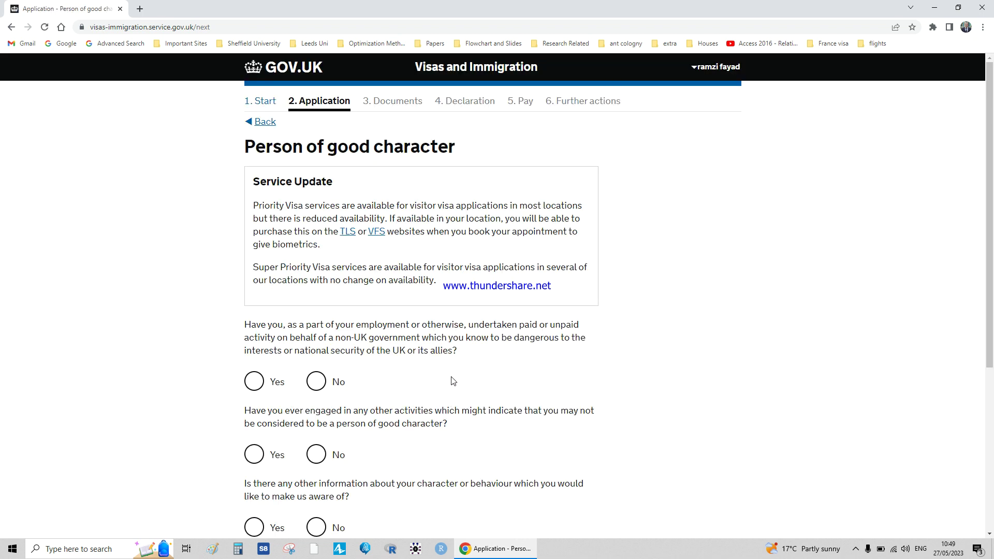
# Answer No to all three good character questions and save
pyautogui.scroll(-2, 453, 385)
pyautogui.click(322, 284)
pyautogui.click(318, 348)
pyautogui.click(318, 430)
pyautogui.click(299, 469)
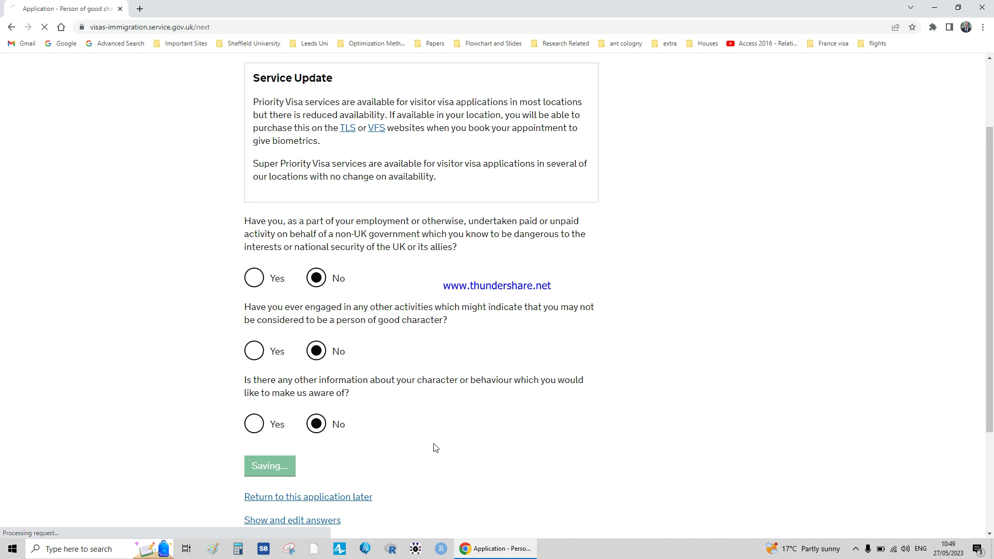
# Declare no work in any listed job and continue without further details
pyautogui.scroll(-6, 337, 382)
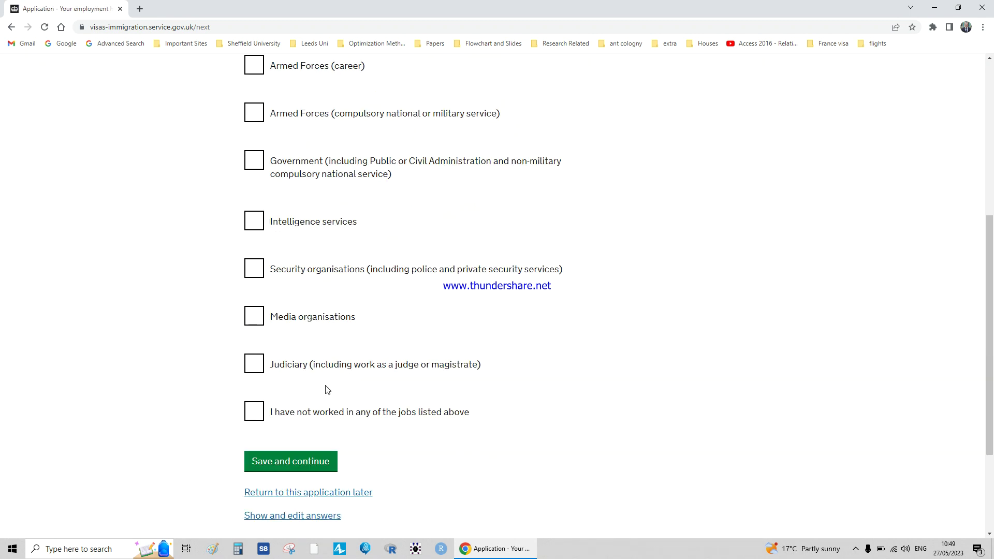
pyautogui.click(266, 412)
pyautogui.click(302, 463)
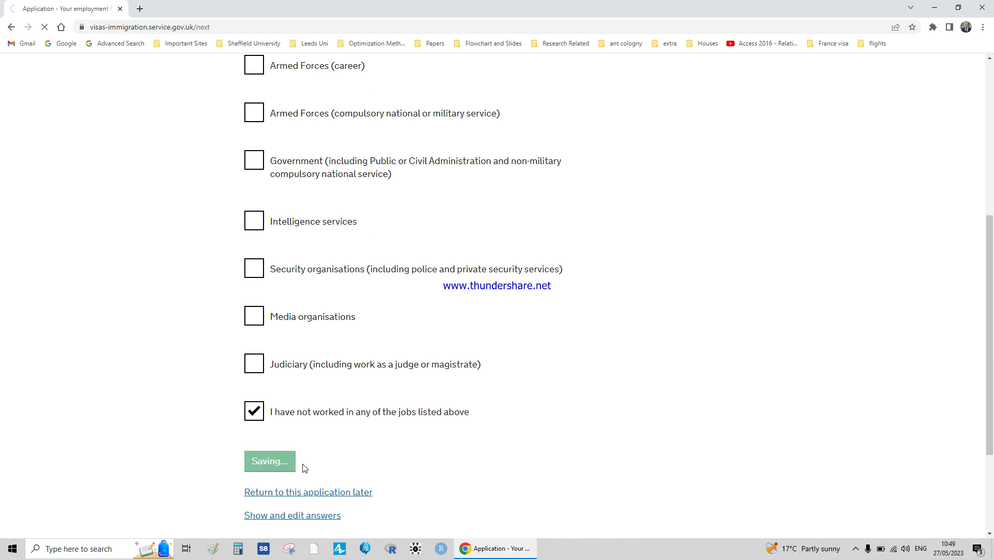
pyautogui.click(297, 459)
pyautogui.scroll(-1, 330, 447)
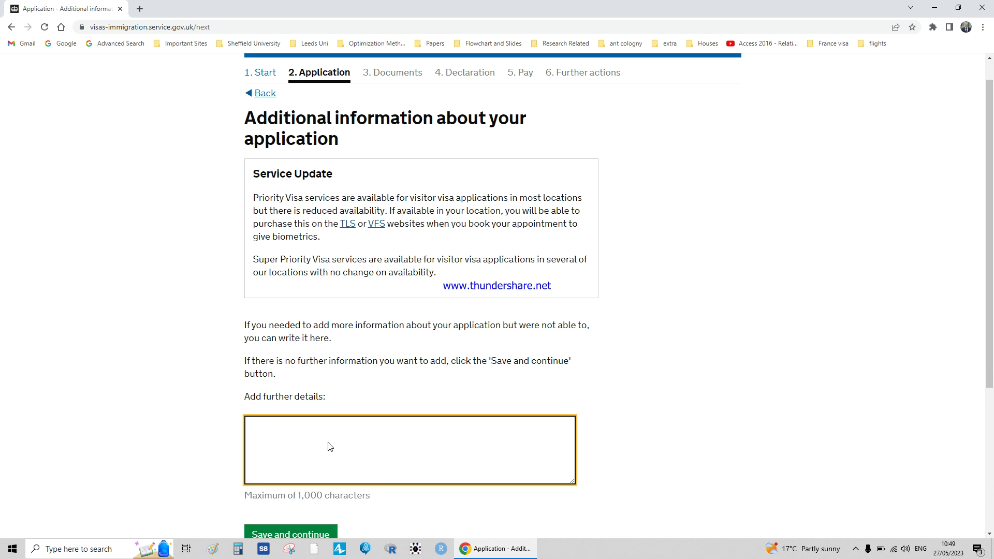
pyautogui.scroll(-4, 330, 446)
pyautogui.click(317, 317)
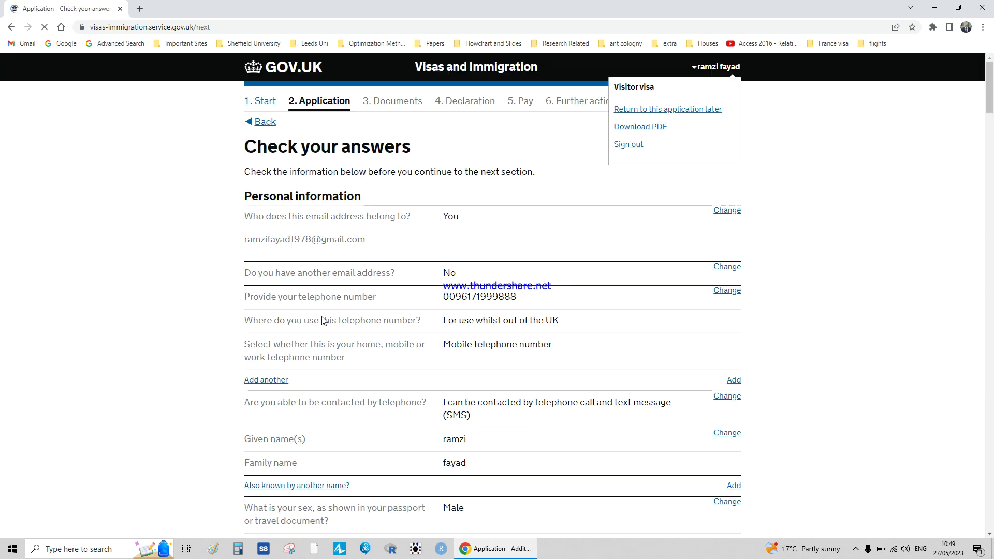
# Scroll through the Check your answers summary and continue to the Documents stage
pyautogui.scroll(-10, 322, 322)
pyautogui.scroll(-20, 320, 322)
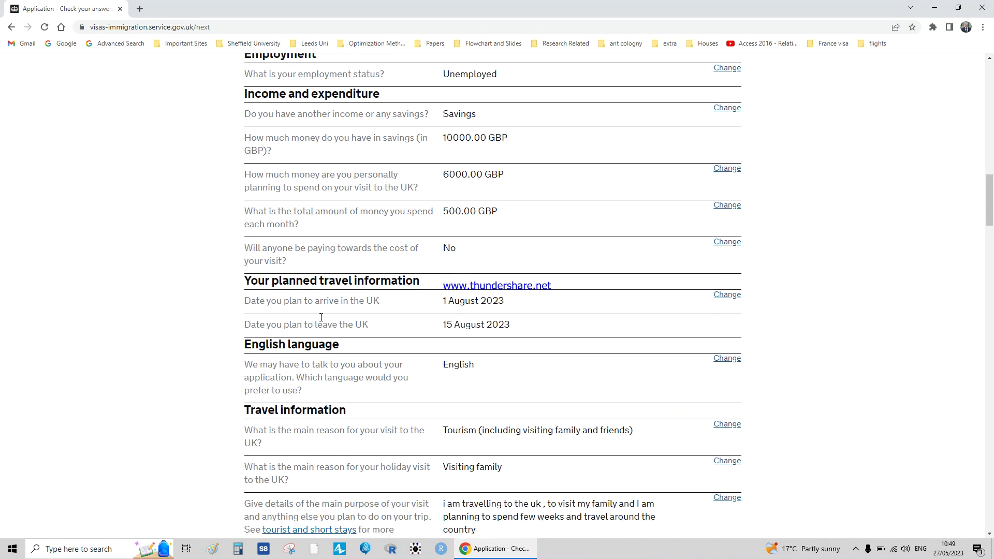
pyautogui.scroll(-5, 321, 321)
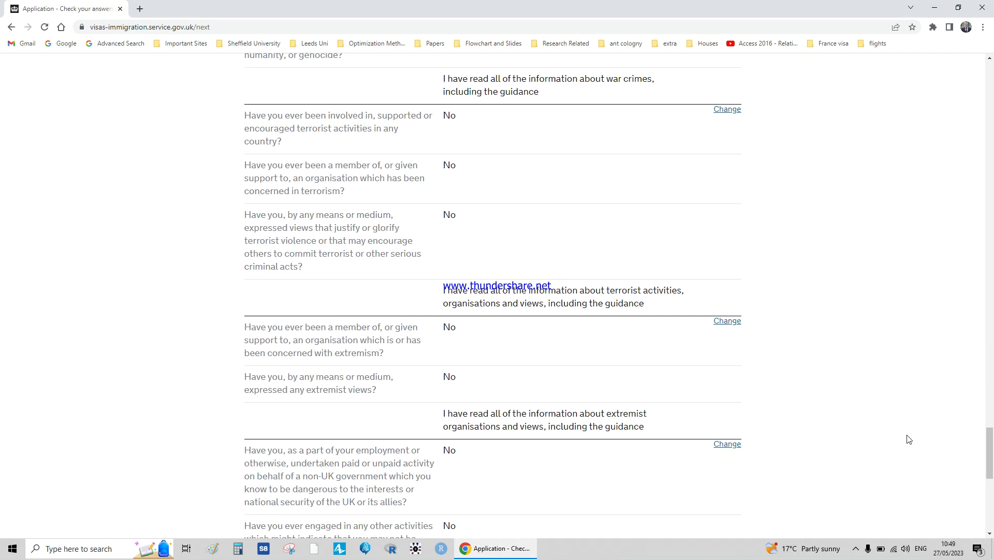
pyautogui.moveTo(989, 469); pyautogui.dragTo(991, 67)
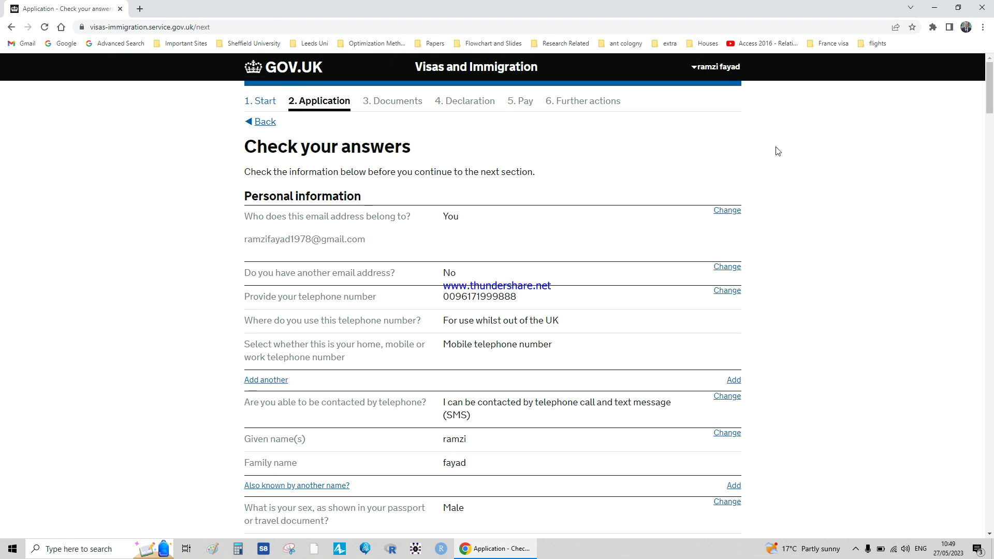
pyautogui.moveTo(989, 88); pyautogui.dragTo(990, 505)
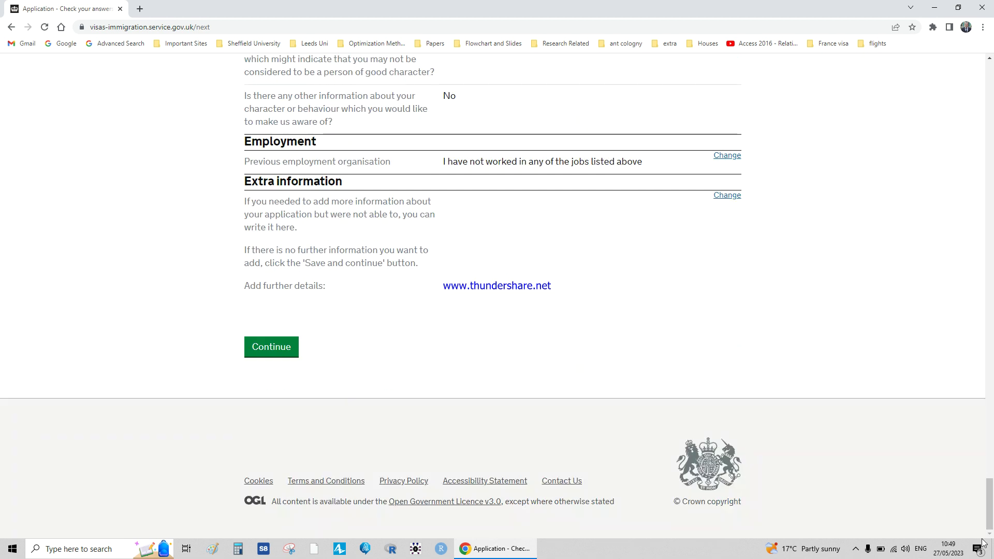
pyautogui.click(285, 352)
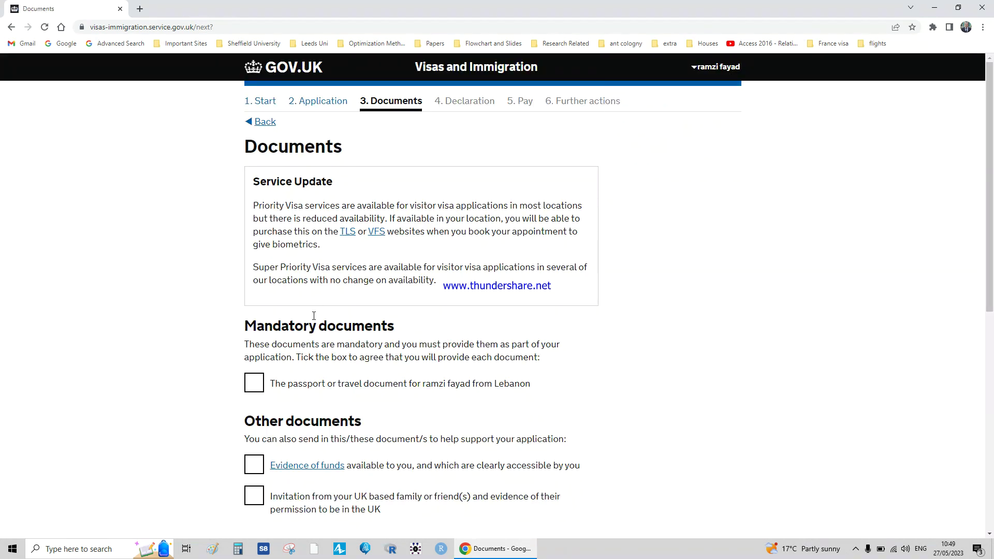
# Confirm the passport, evidence of funds and UK invitation will be provided, and save
pyautogui.scroll(-3, 316, 251)
pyautogui.click(253, 228)
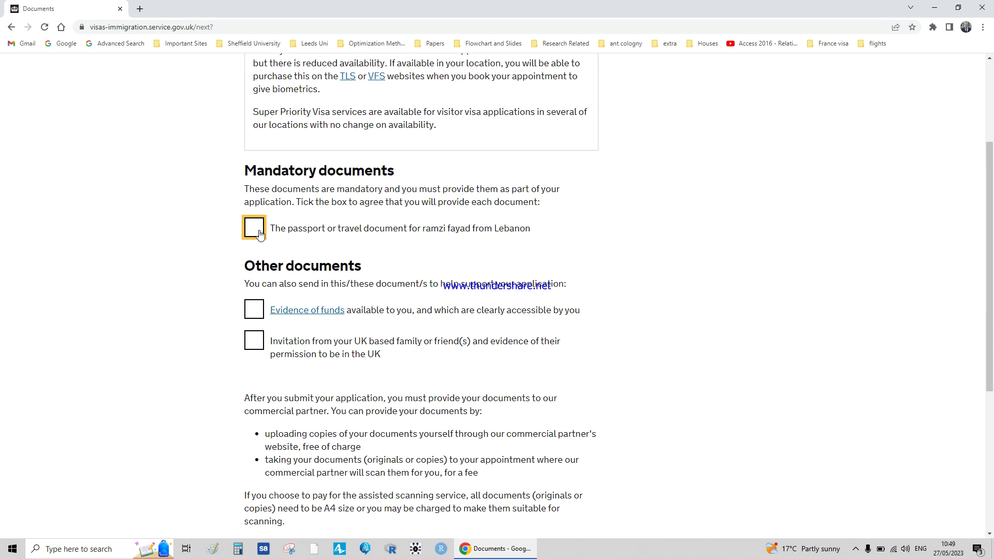
pyautogui.click(254, 310)
pyautogui.click(253, 341)
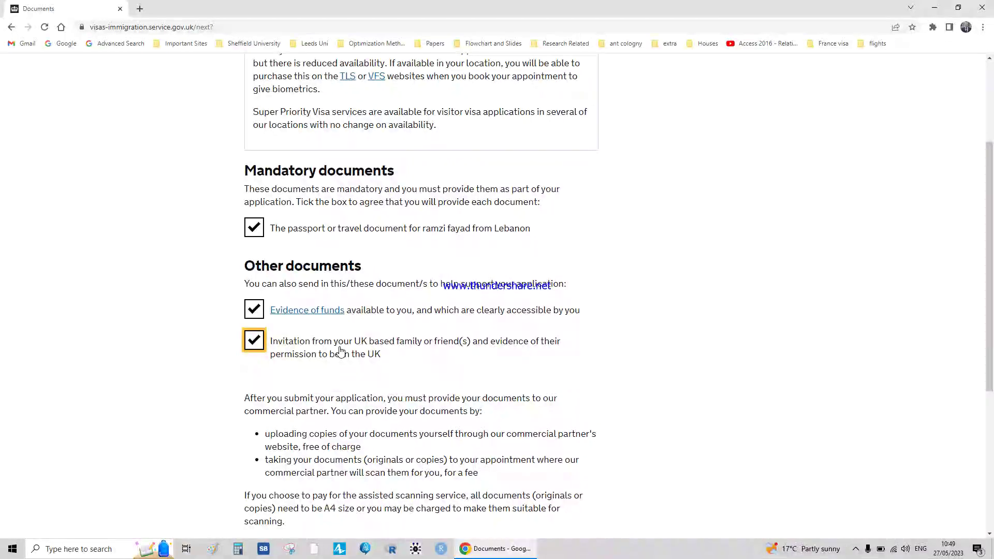
pyautogui.scroll(-2, 331, 344)
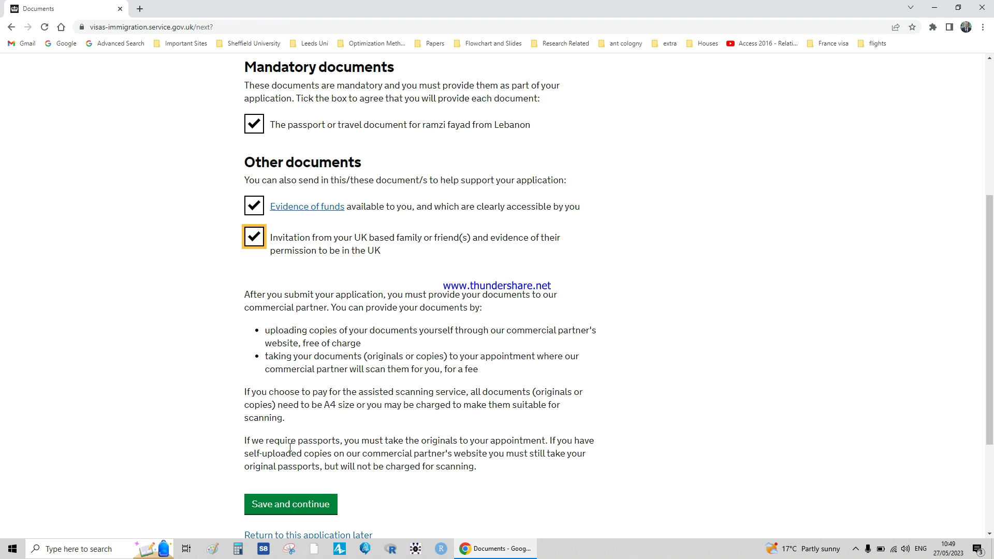
pyautogui.click(316, 505)
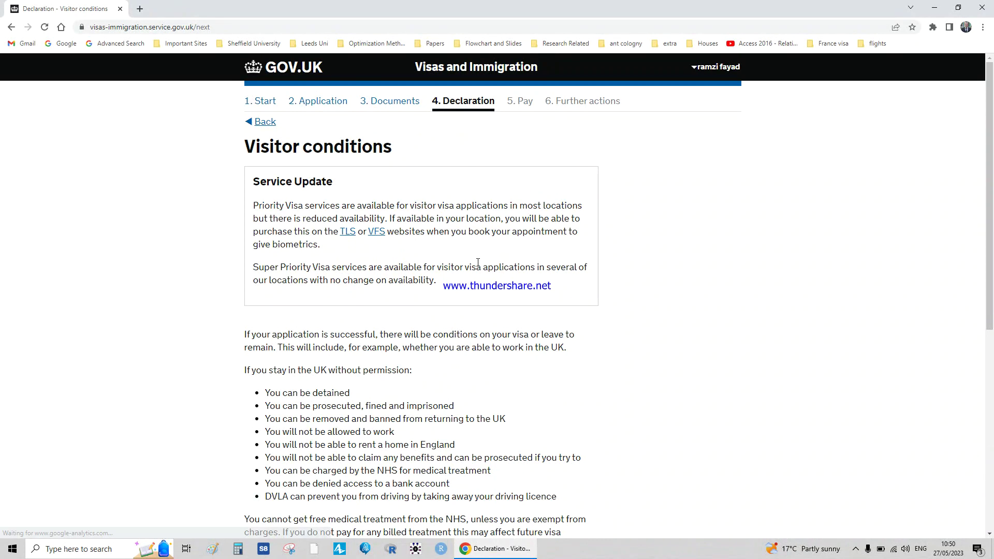
# Accept the visitor conditions and save
pyautogui.scroll(-7, 439, 197)
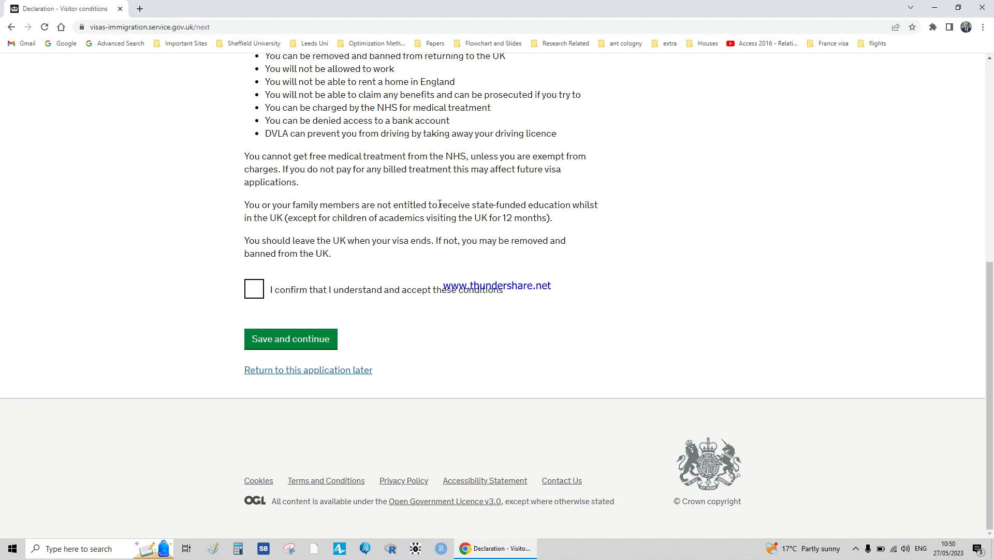
pyautogui.click(270, 292)
pyautogui.click(306, 336)
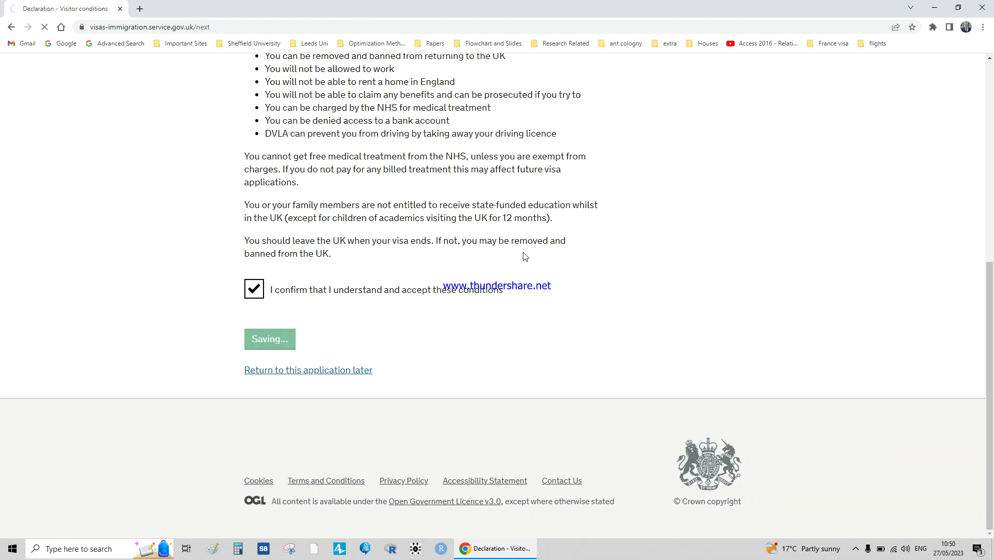
# Accept the declaration as the applicant aged 18 or over and continue to visa options
pyautogui.scroll(-6, 500, 223)
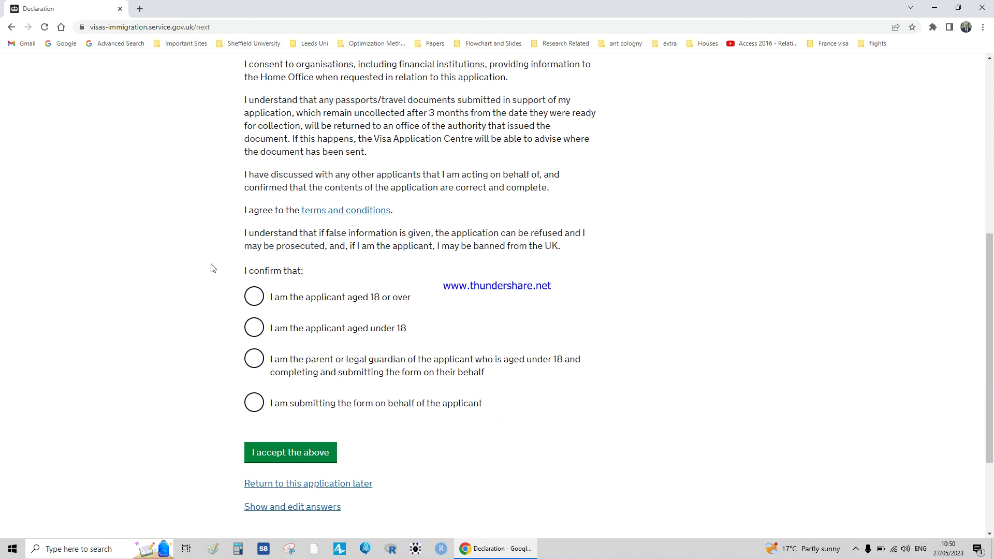
pyautogui.click(253, 296)
pyautogui.click(313, 459)
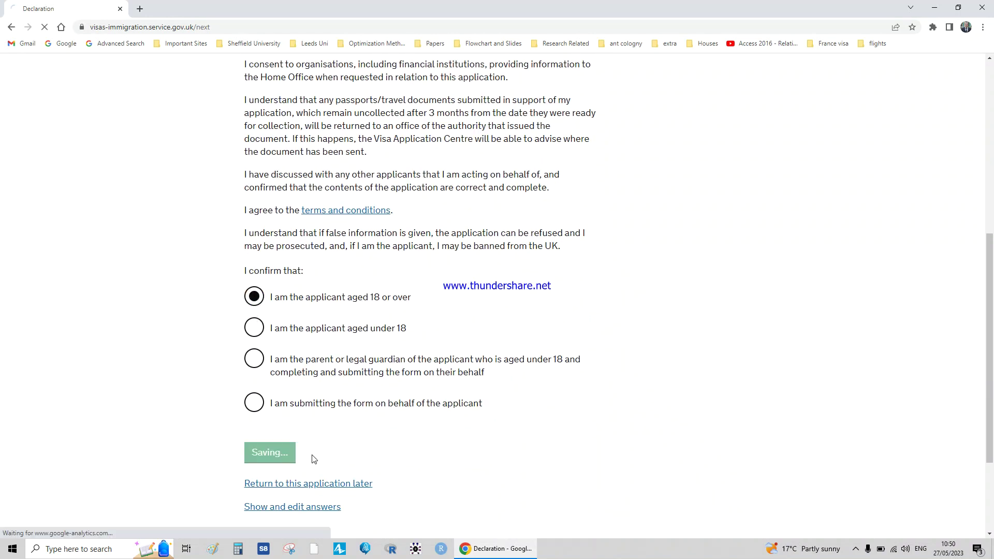
pyautogui.scroll(-10, 326, 393)
pyautogui.click(277, 348)
pyautogui.scroll(-3, 303, 323)
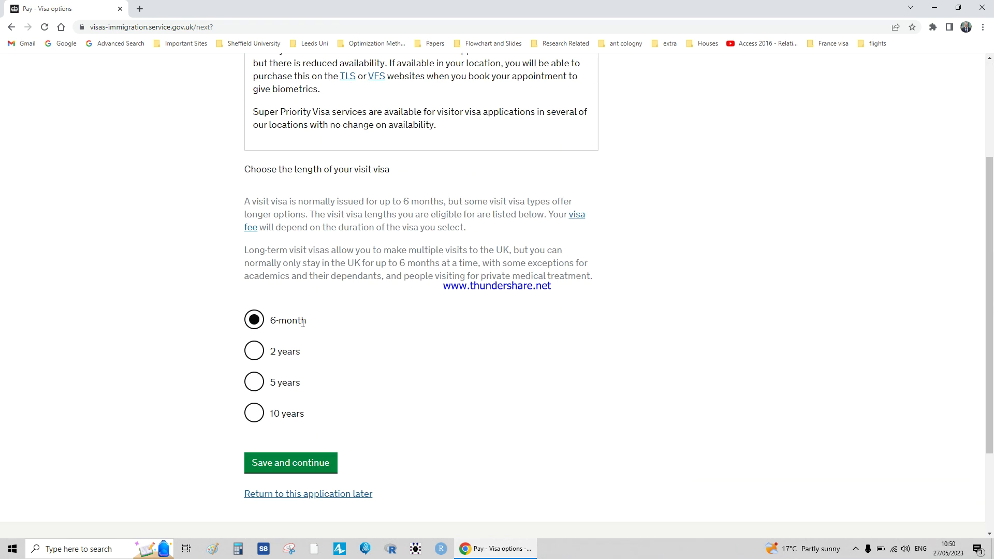
# Try several visa lengths, then save a 5-year visa
pyautogui.click(259, 412)
pyautogui.click(252, 386)
pyautogui.click(254, 357)
pyautogui.click(251, 377)
pyautogui.click(279, 463)
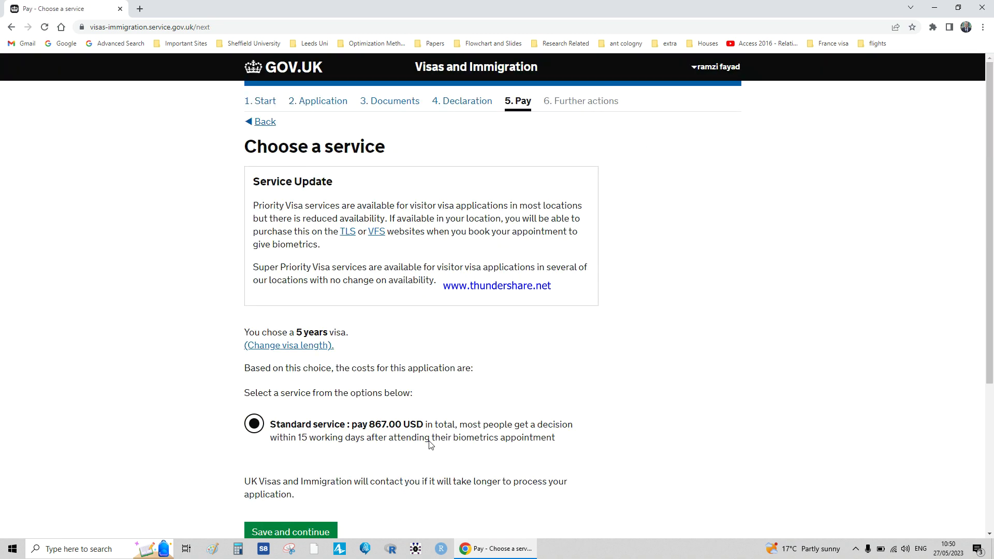
# Change the visa length to 10 years and save it
pyautogui.scroll(-2, 429, 444)
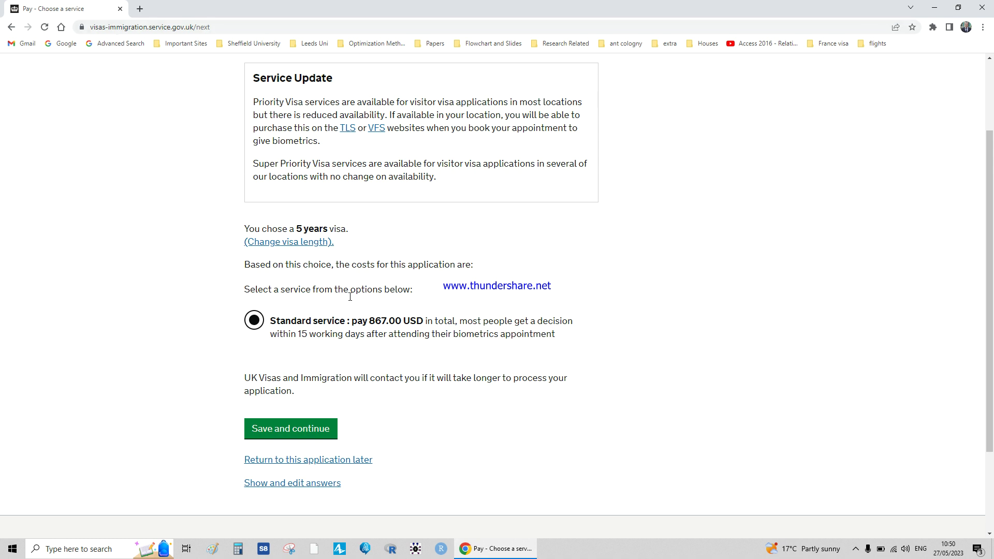
pyautogui.click(290, 242)
pyautogui.scroll(-3, 246, 421)
pyautogui.click(249, 419)
pyautogui.click(282, 460)
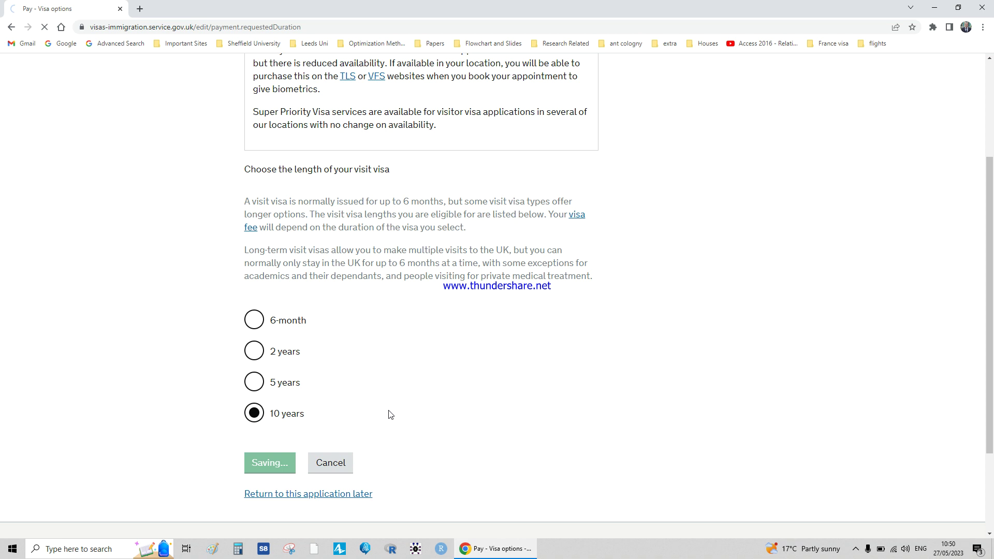
# Keep the standard service and review the 1083.00 USD payment summary
pyautogui.scroll(-2, 404, 372)
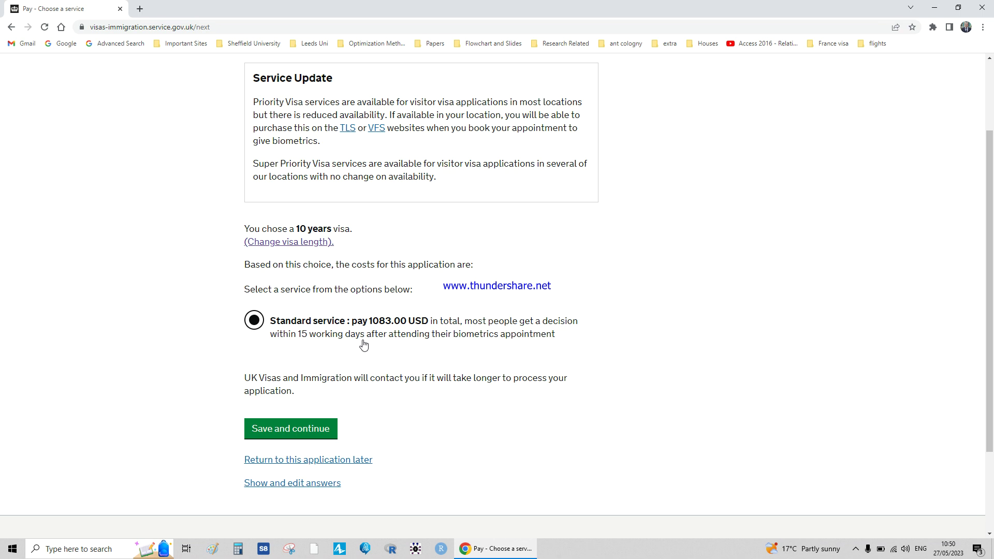
pyautogui.press('Return')
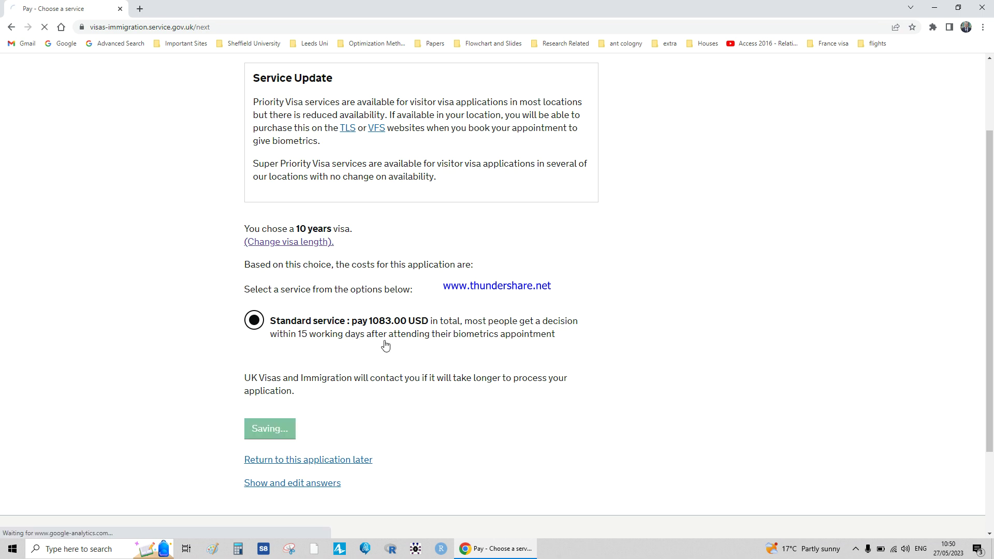
pyautogui.scroll(-3, 438, 299)
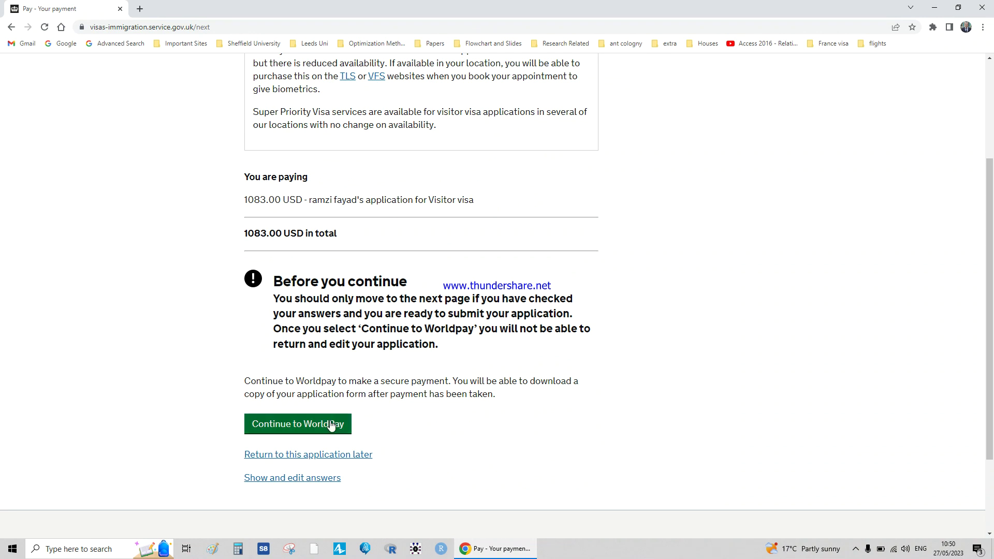
pyautogui.scroll(1, 409, 317)
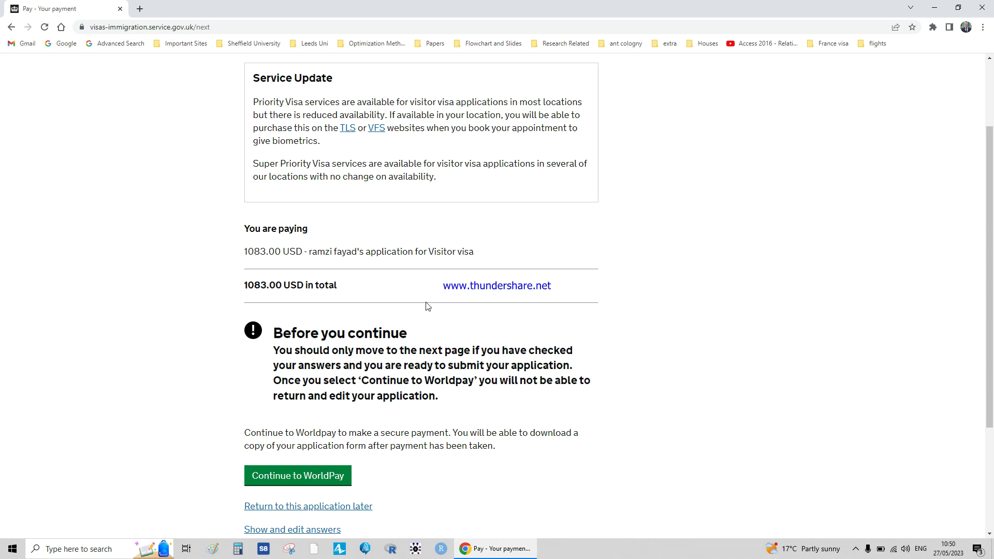
pyautogui.scroll(2, 413, 303)
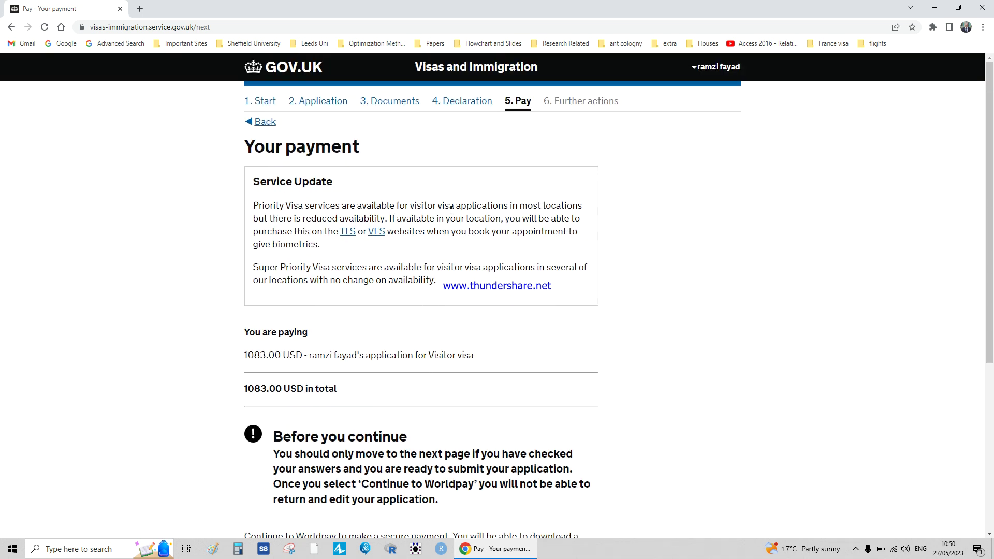
# Go back through Declaration to the Documents page and check all three documents remain ticked
pyautogui.click(453, 108)
pyautogui.scroll(-10, 392, 256)
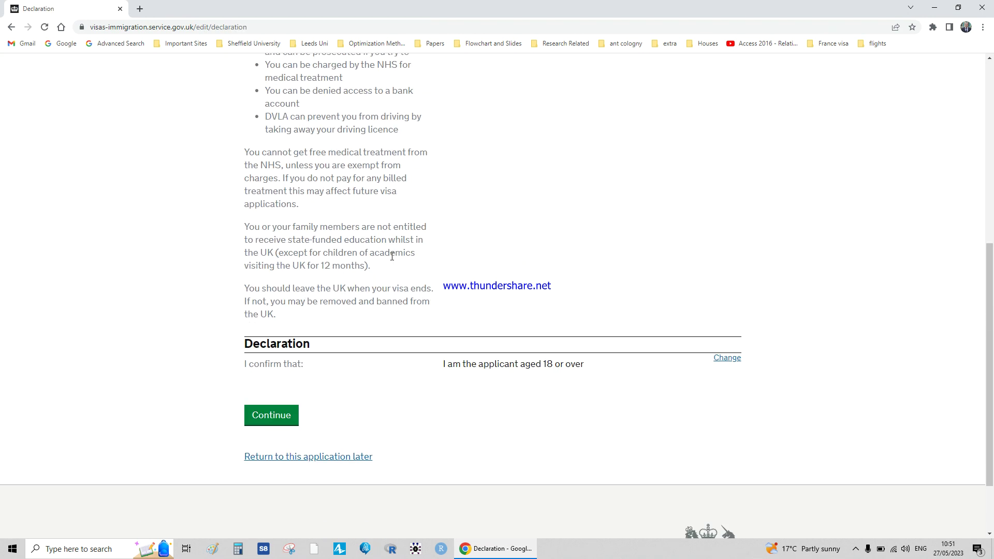
pyautogui.scroll(7, 392, 256)
pyautogui.click(402, 104)
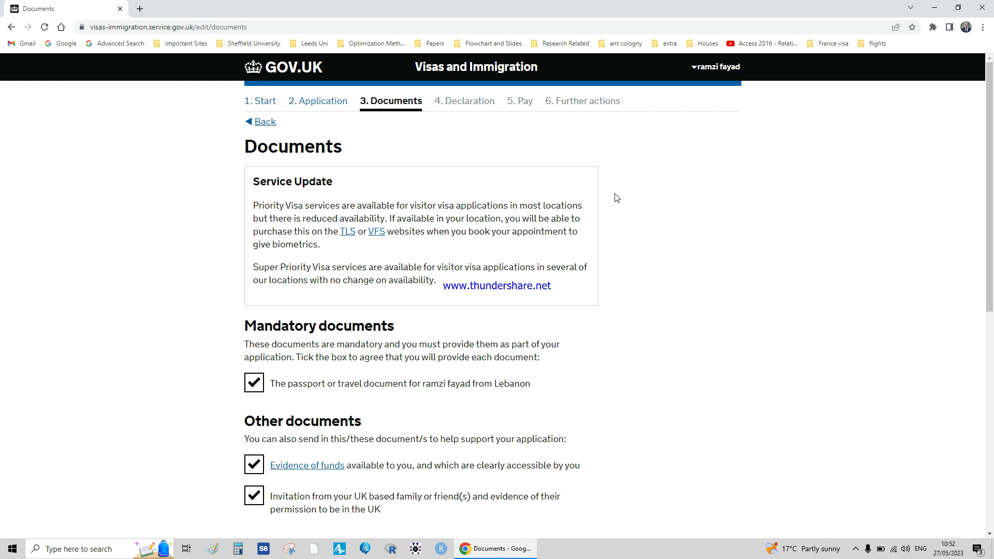
pyautogui.scroll(-5, 473, 171)
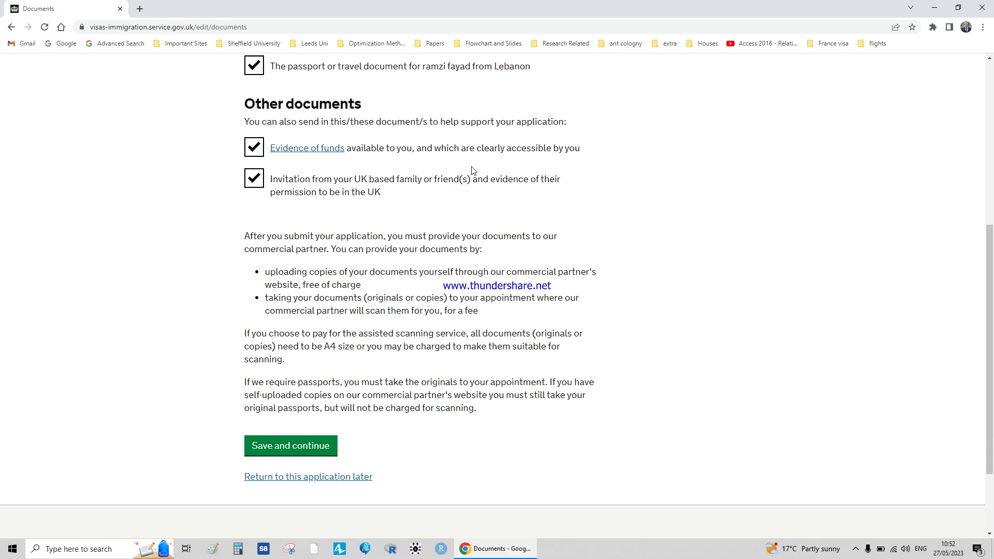